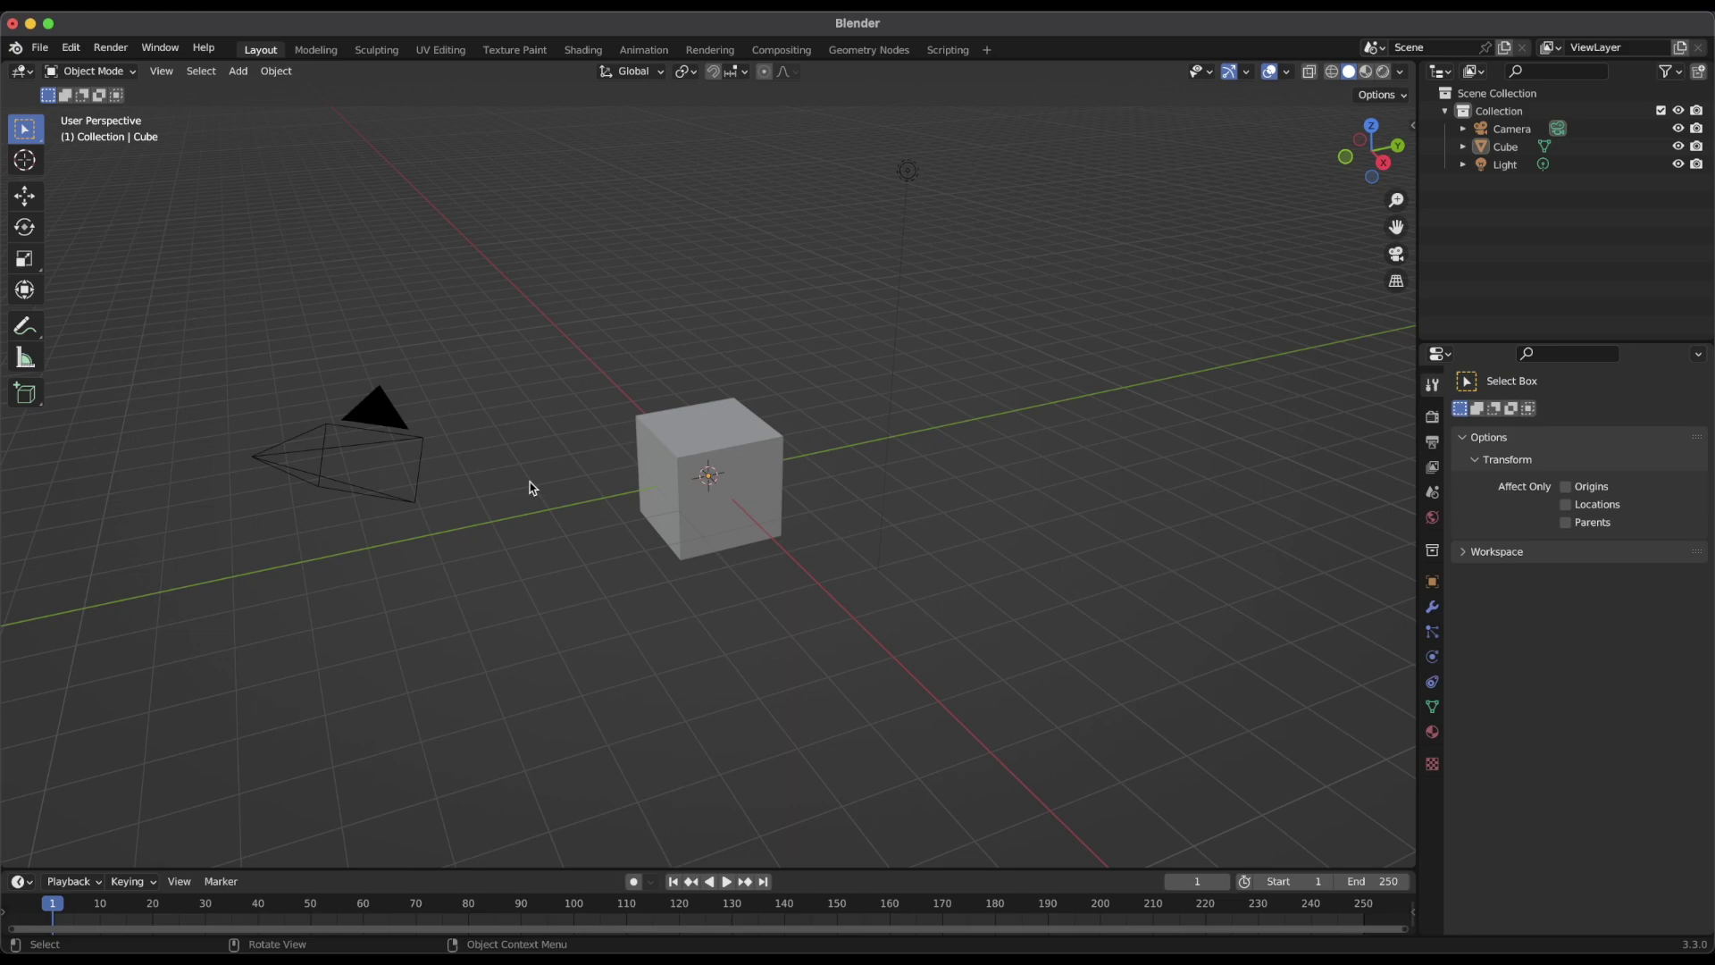
Open the Interface preferences and set Resolution Scale to 1.25.
left_click(71, 48)
left_click(162, 307)
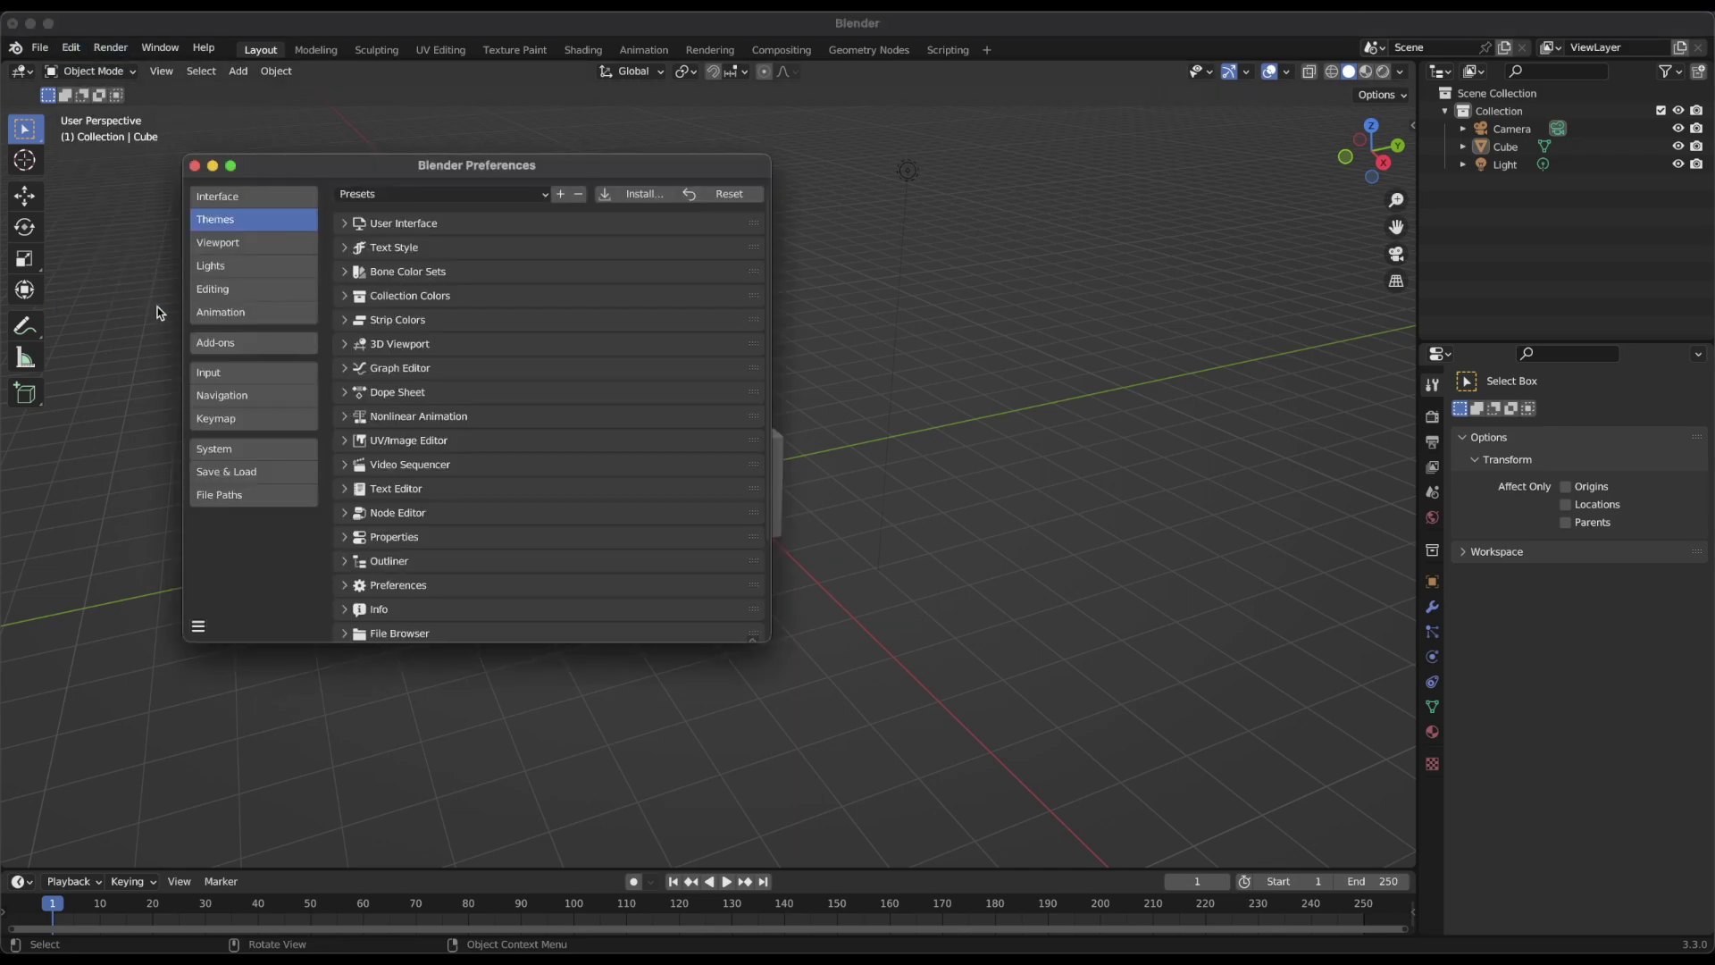
left_click(238, 200)
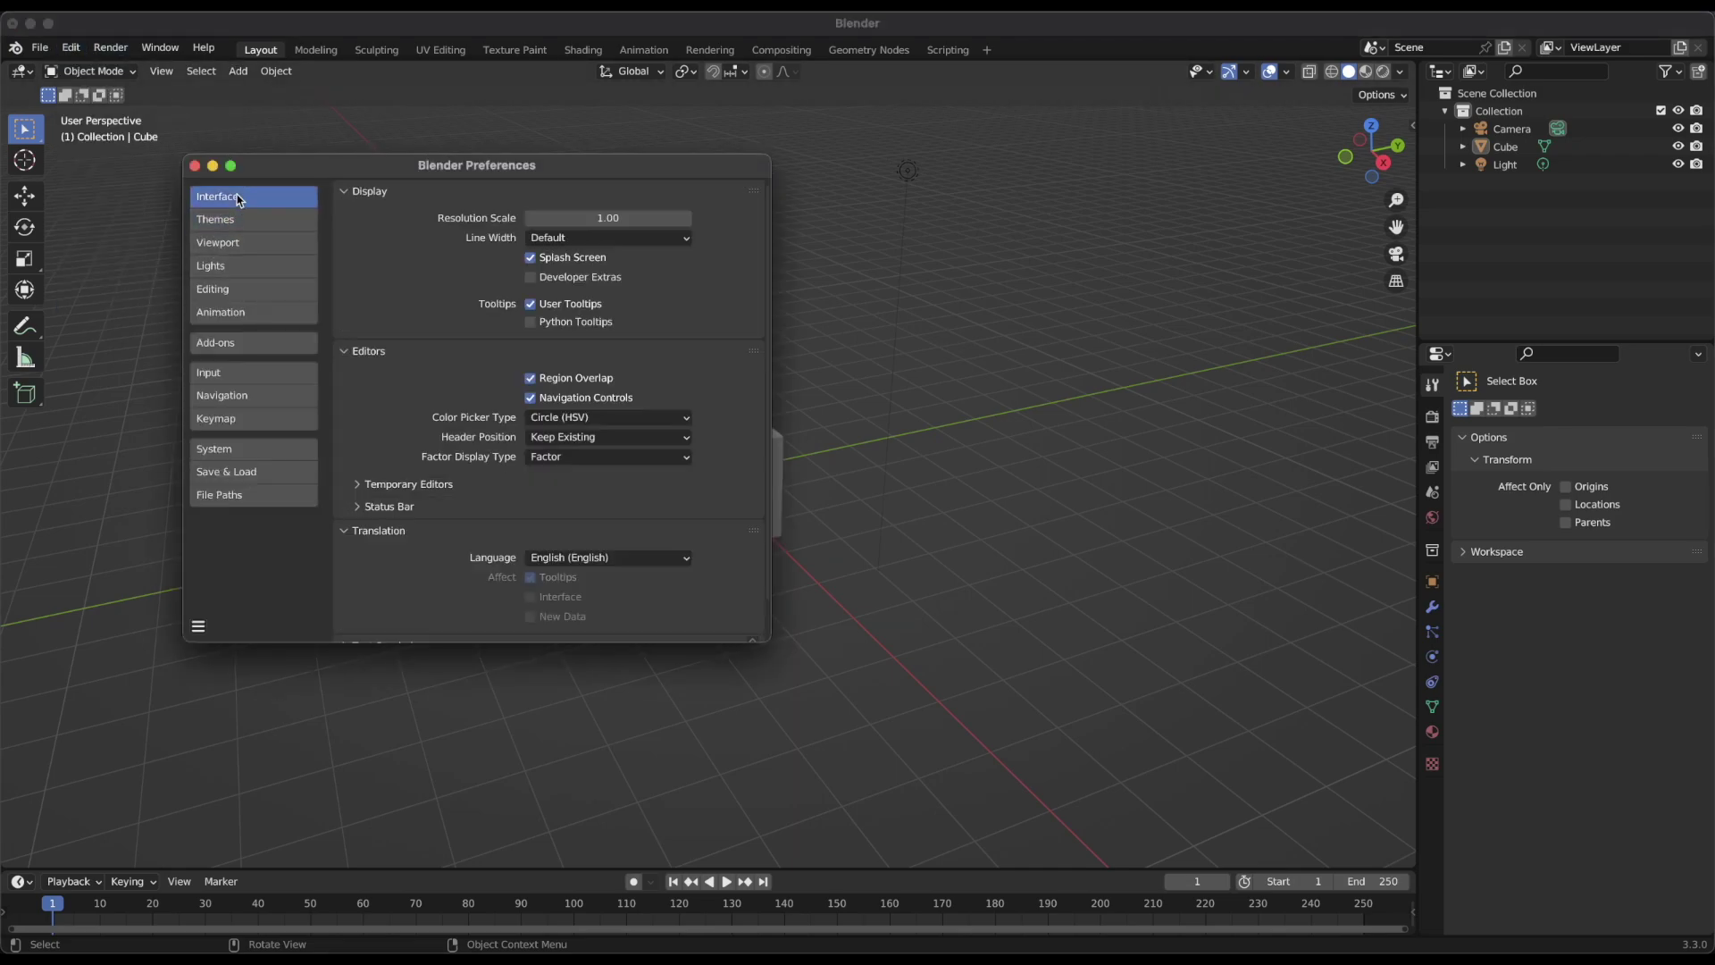
left_click(626, 218)
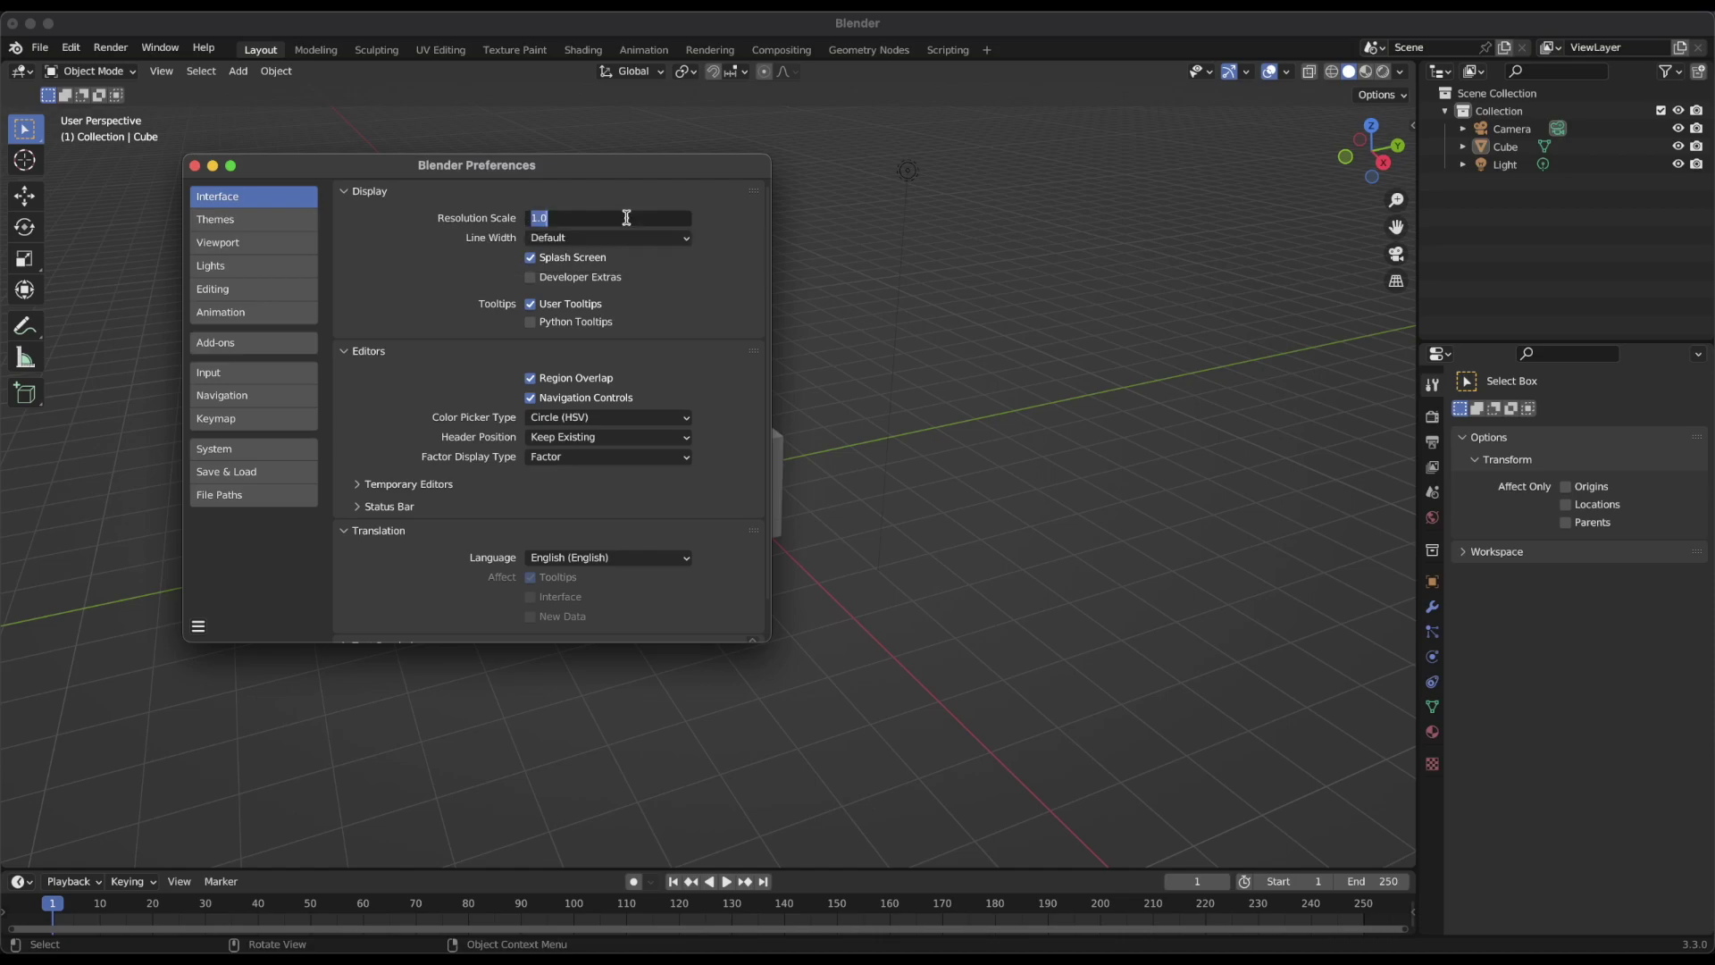
type("1.25")
key("Return")
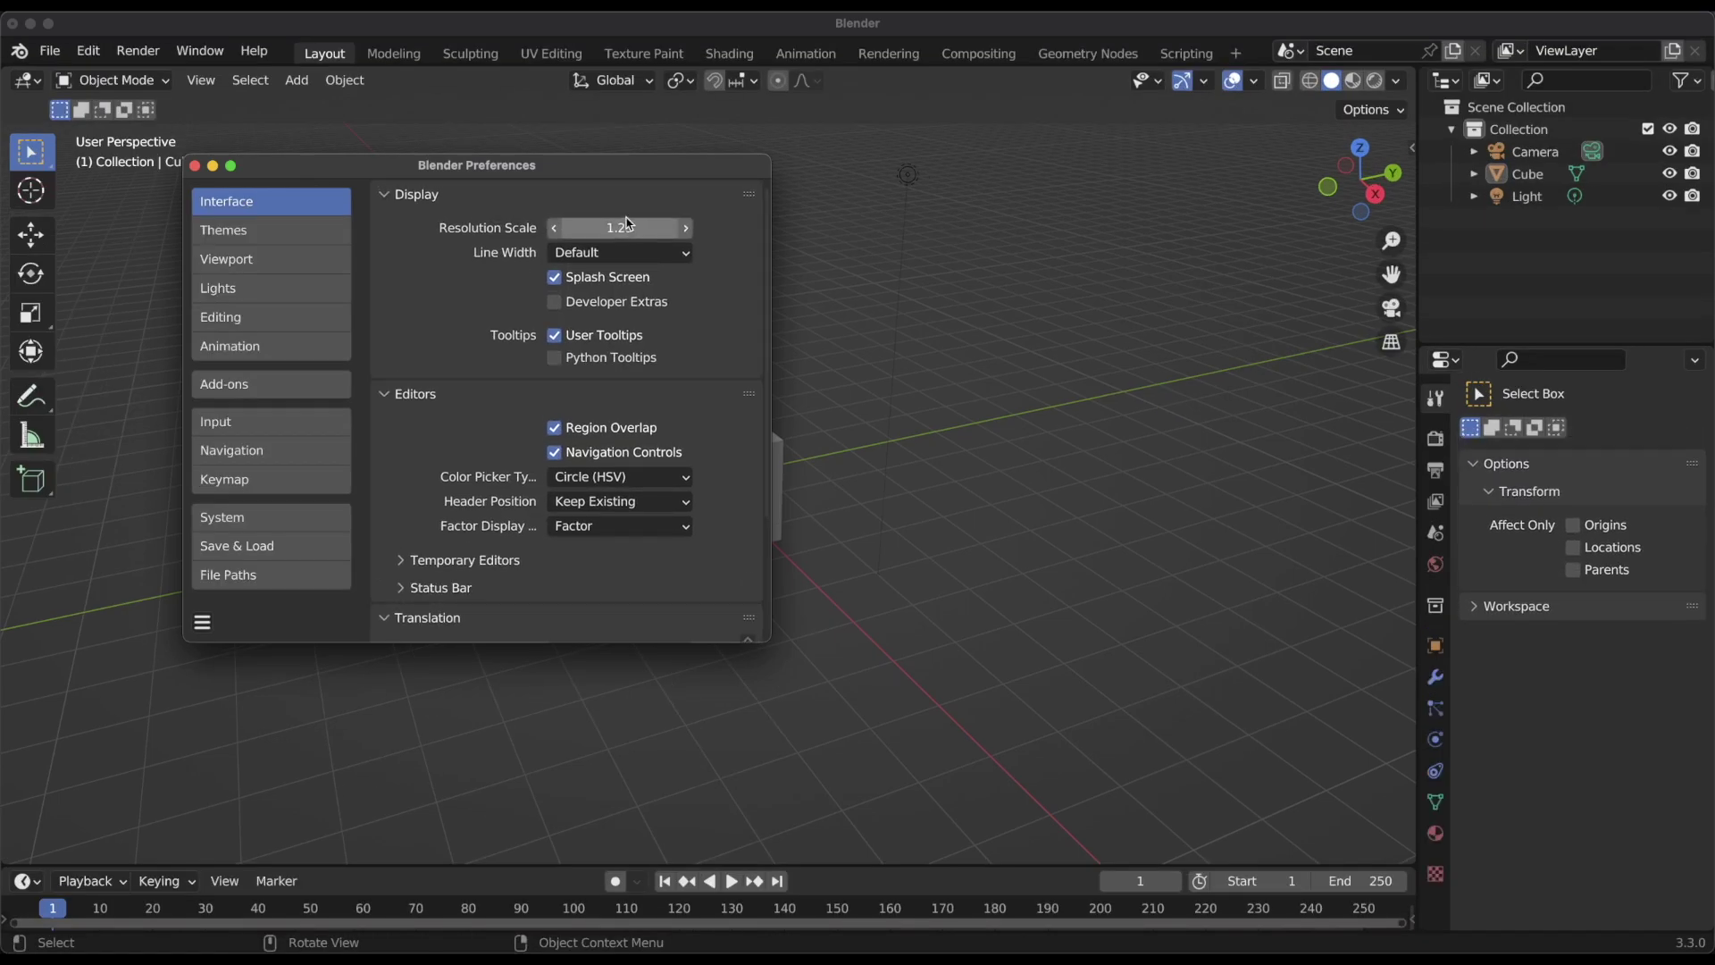
Return Resolution Scale to 1.00 and set the interface Line Width to Thick.
double_click(625, 227)
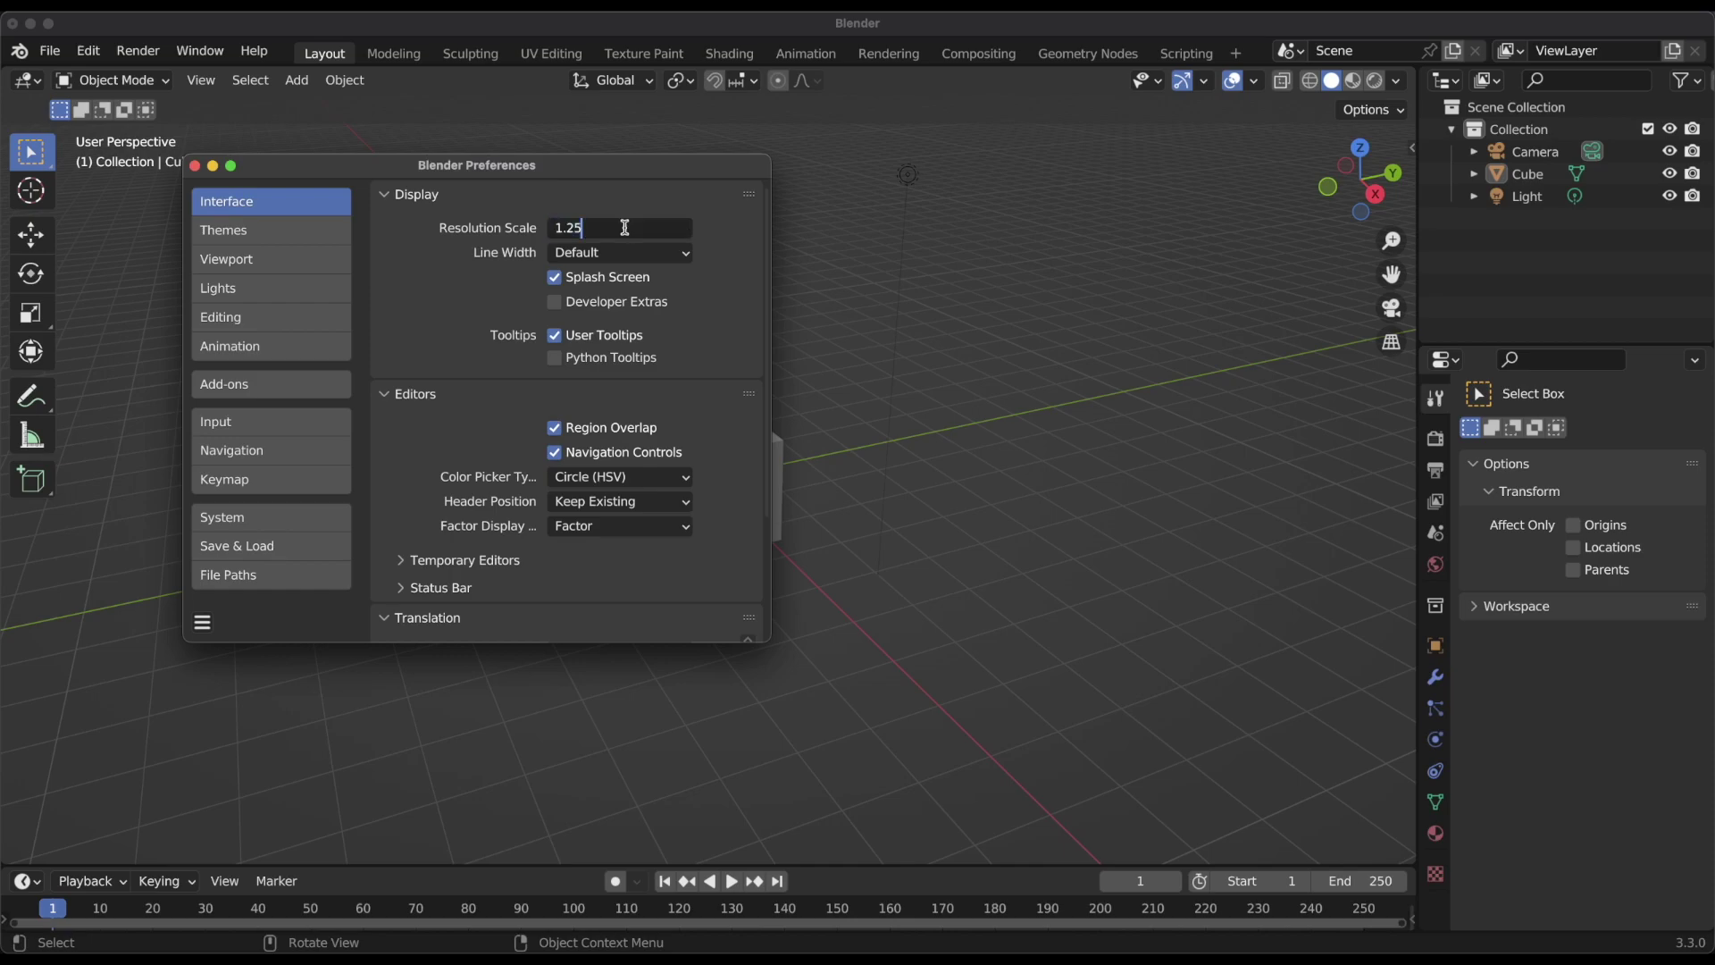
key("BackSpace")
key("BackSpace")
type("0")
key("Return")
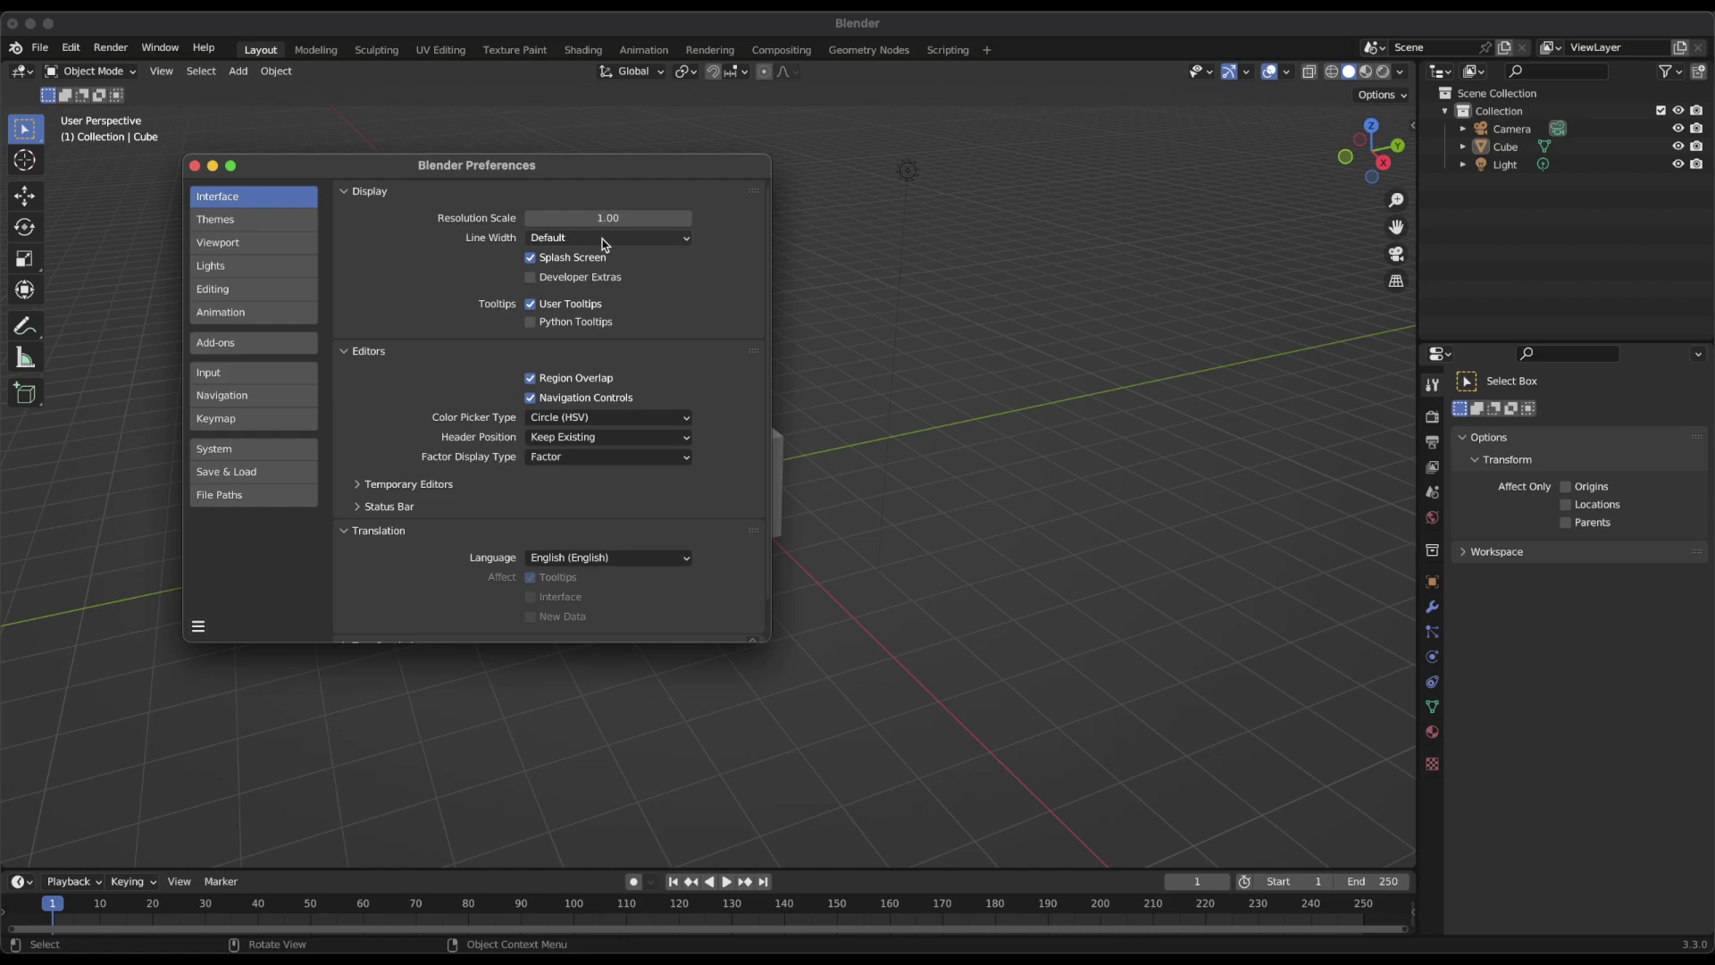
left_click(602, 239)
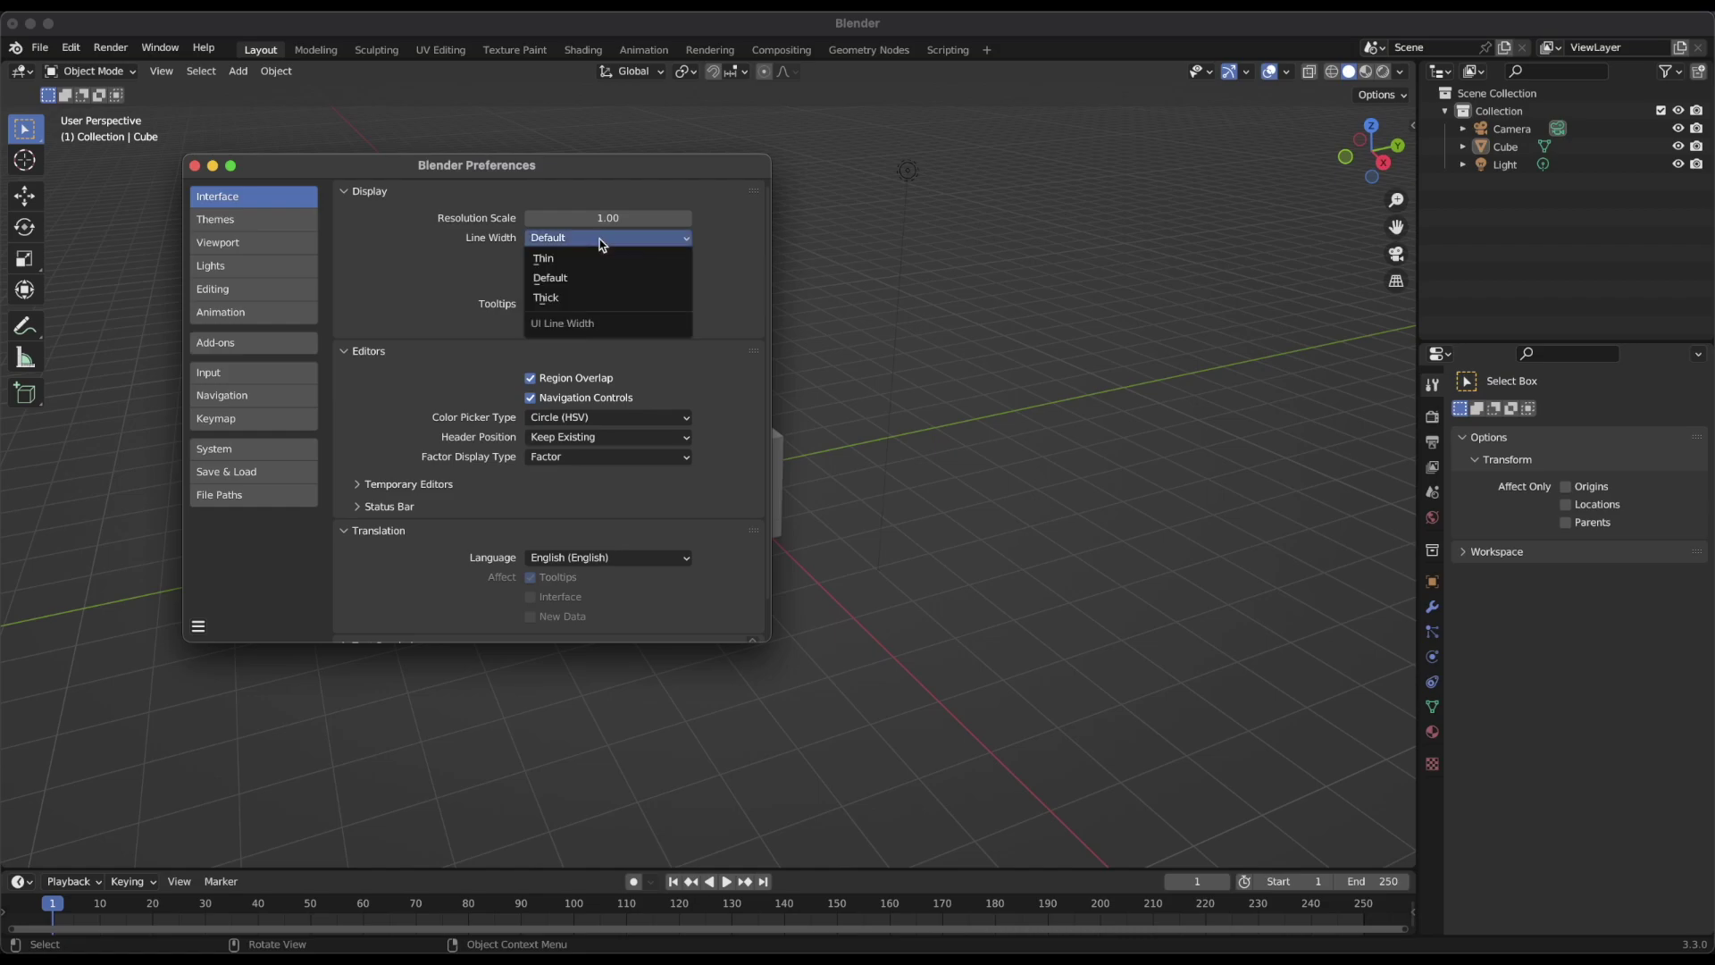
left_click(581, 298)
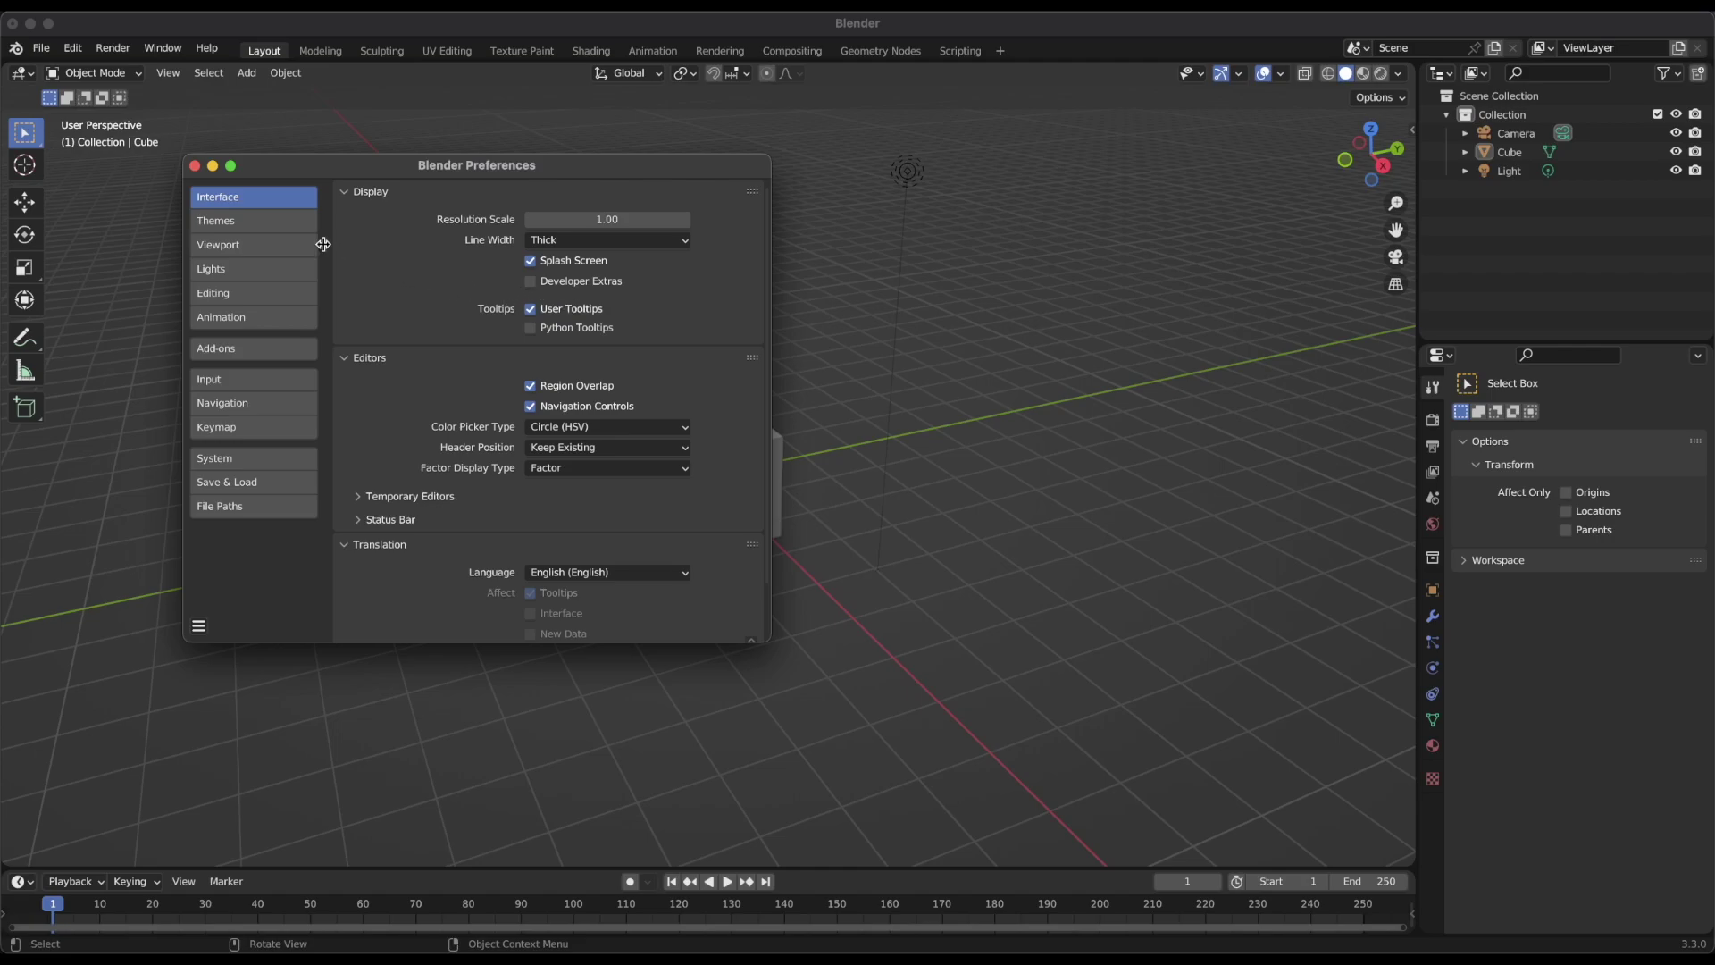
In the 3D Viewport theme, brighten the Wire Edit colour to light blue.
left_click(259, 229)
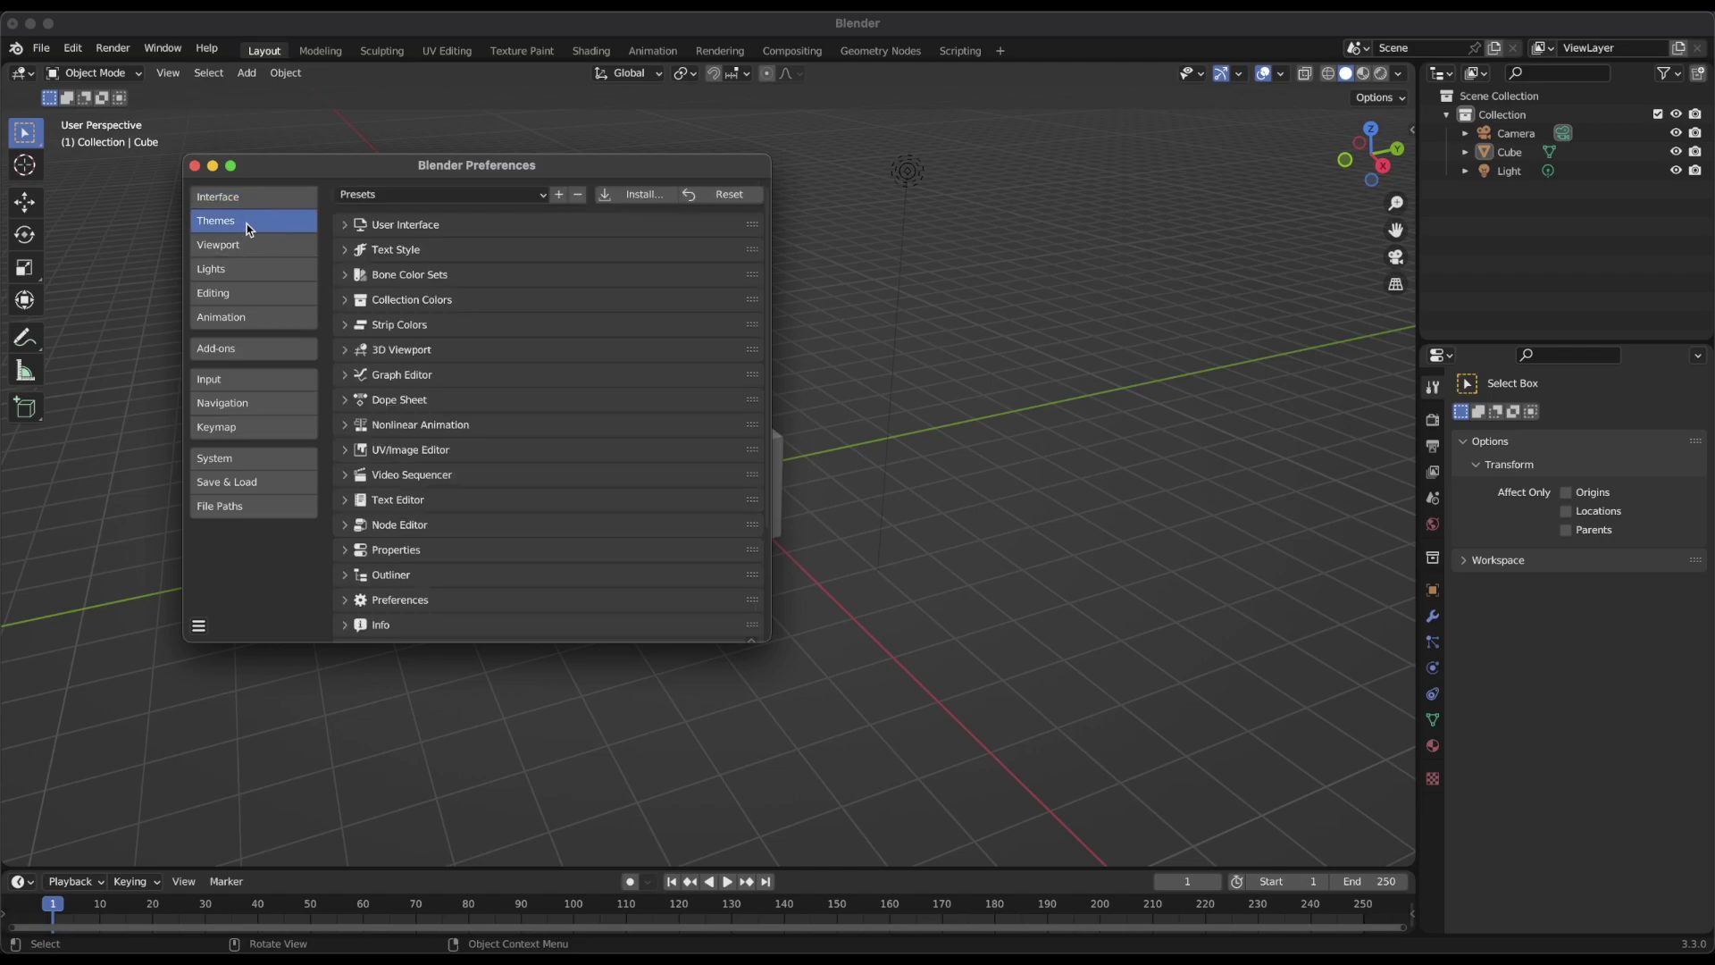
left_click(345, 352)
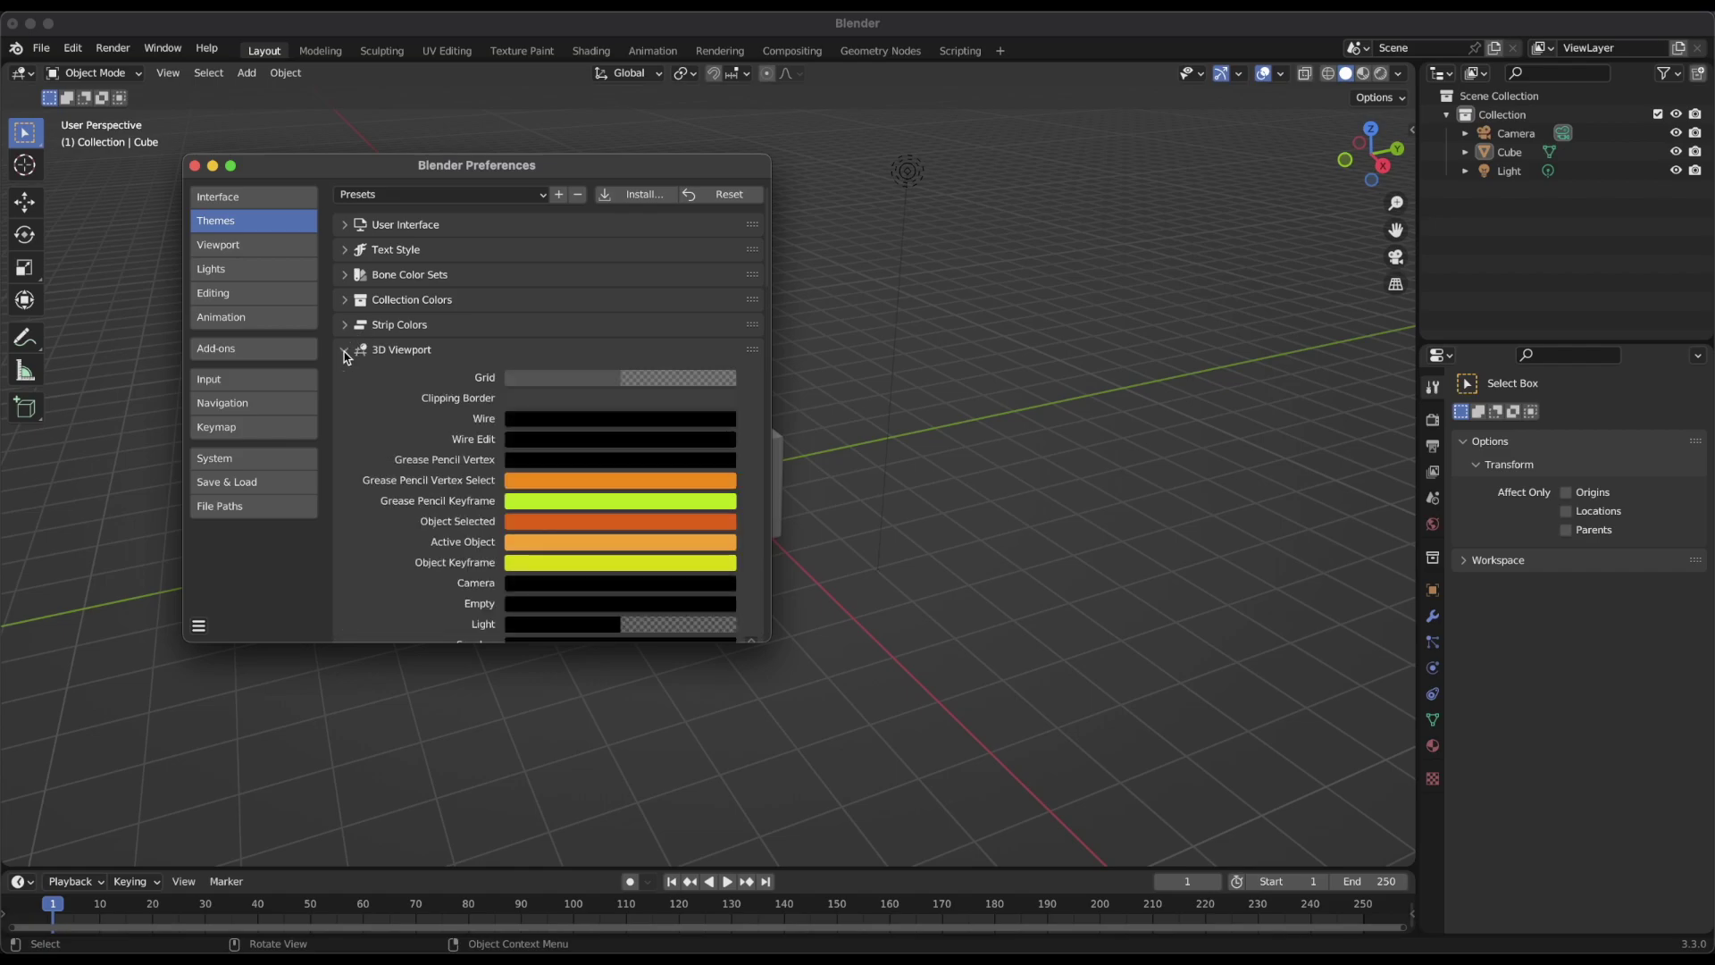
scroll(410, 401, "down", 2)
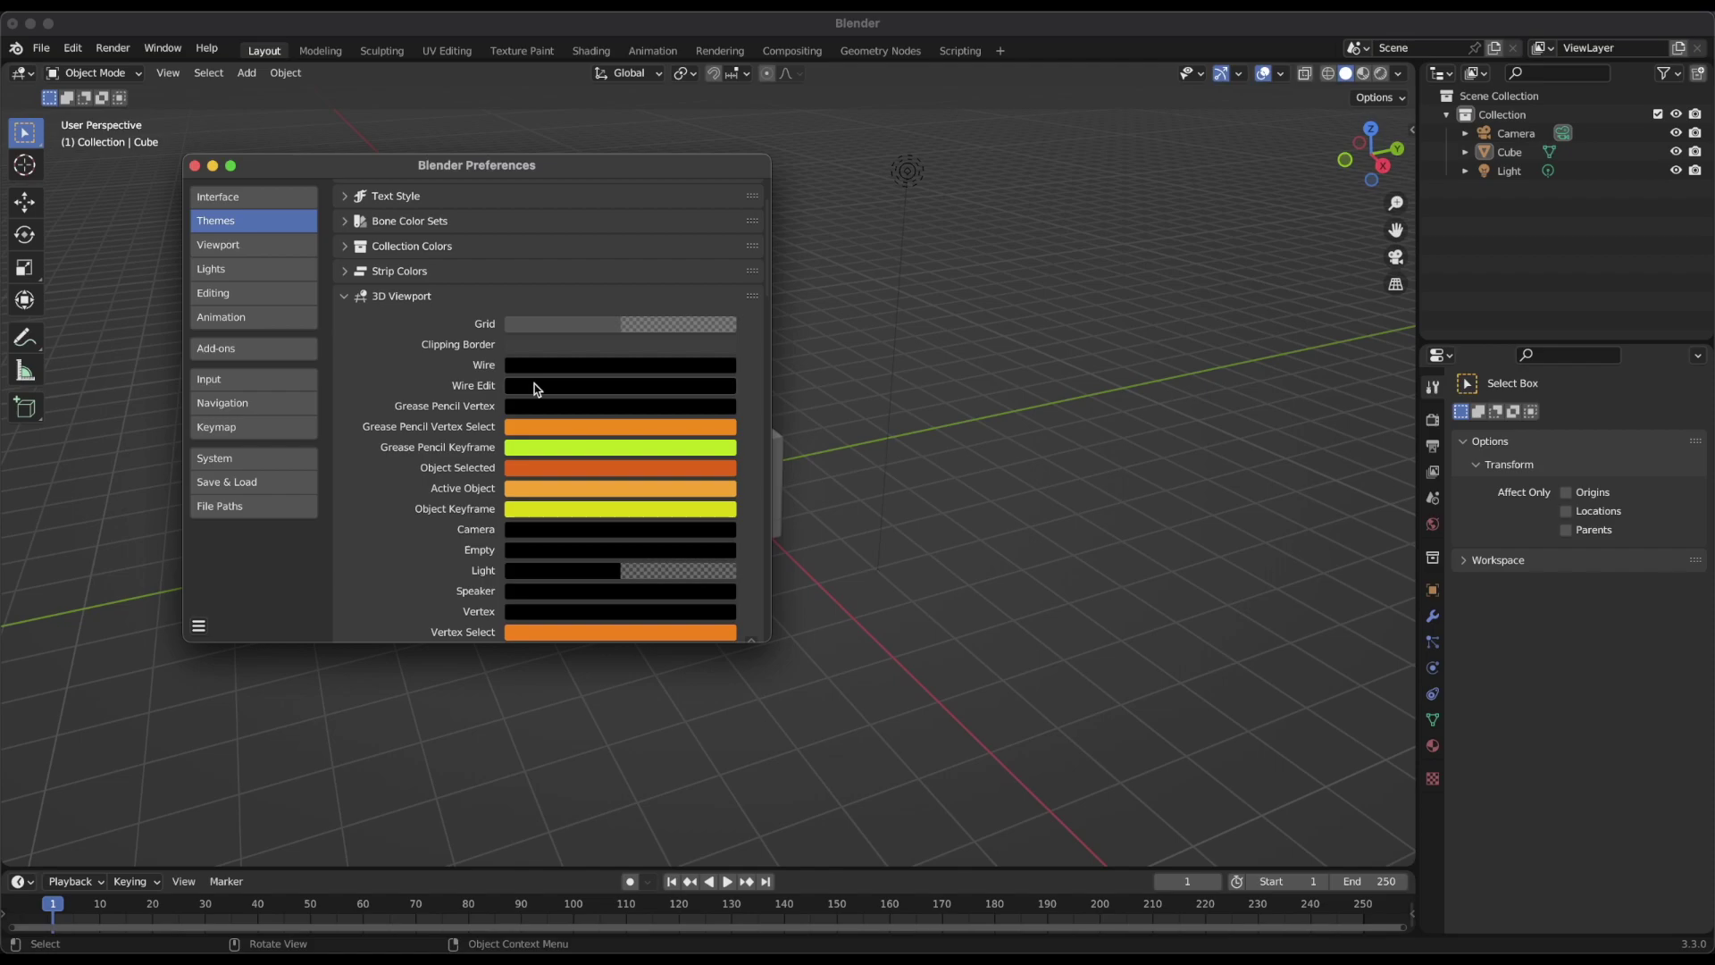
left_click(587, 393)
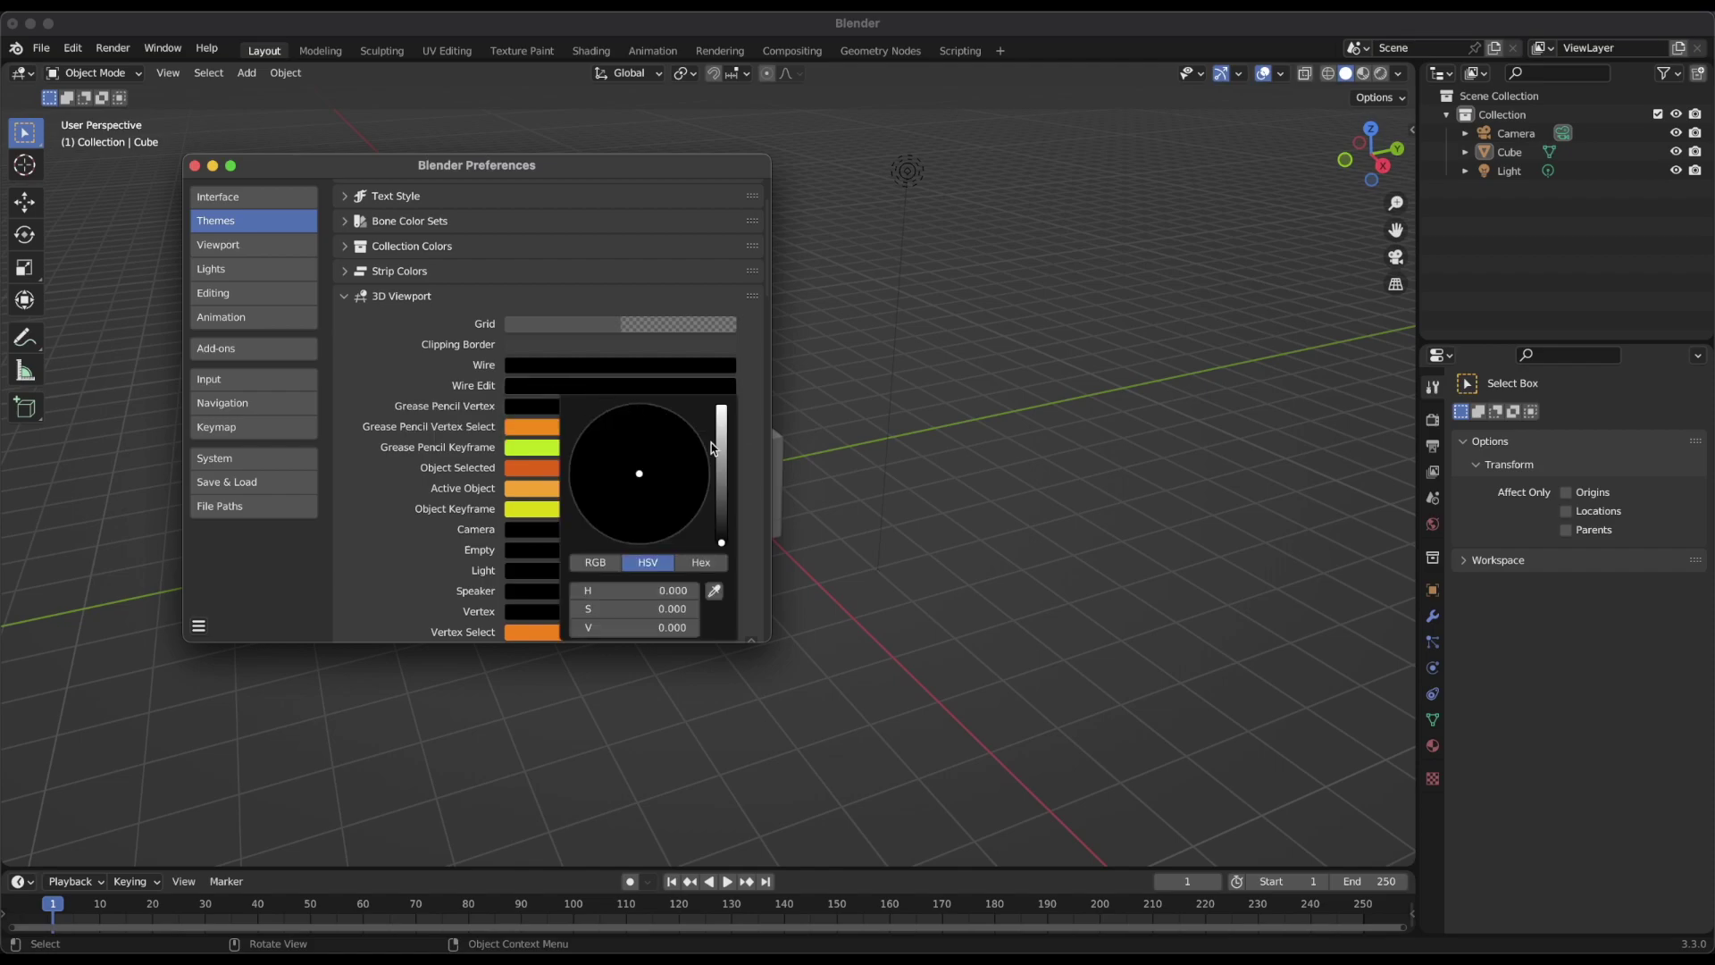
mouse_move(723, 542)
left_mouse_down()
mouse_move(722, 406)
mouse_move(661, 406)
left_mouse_up()
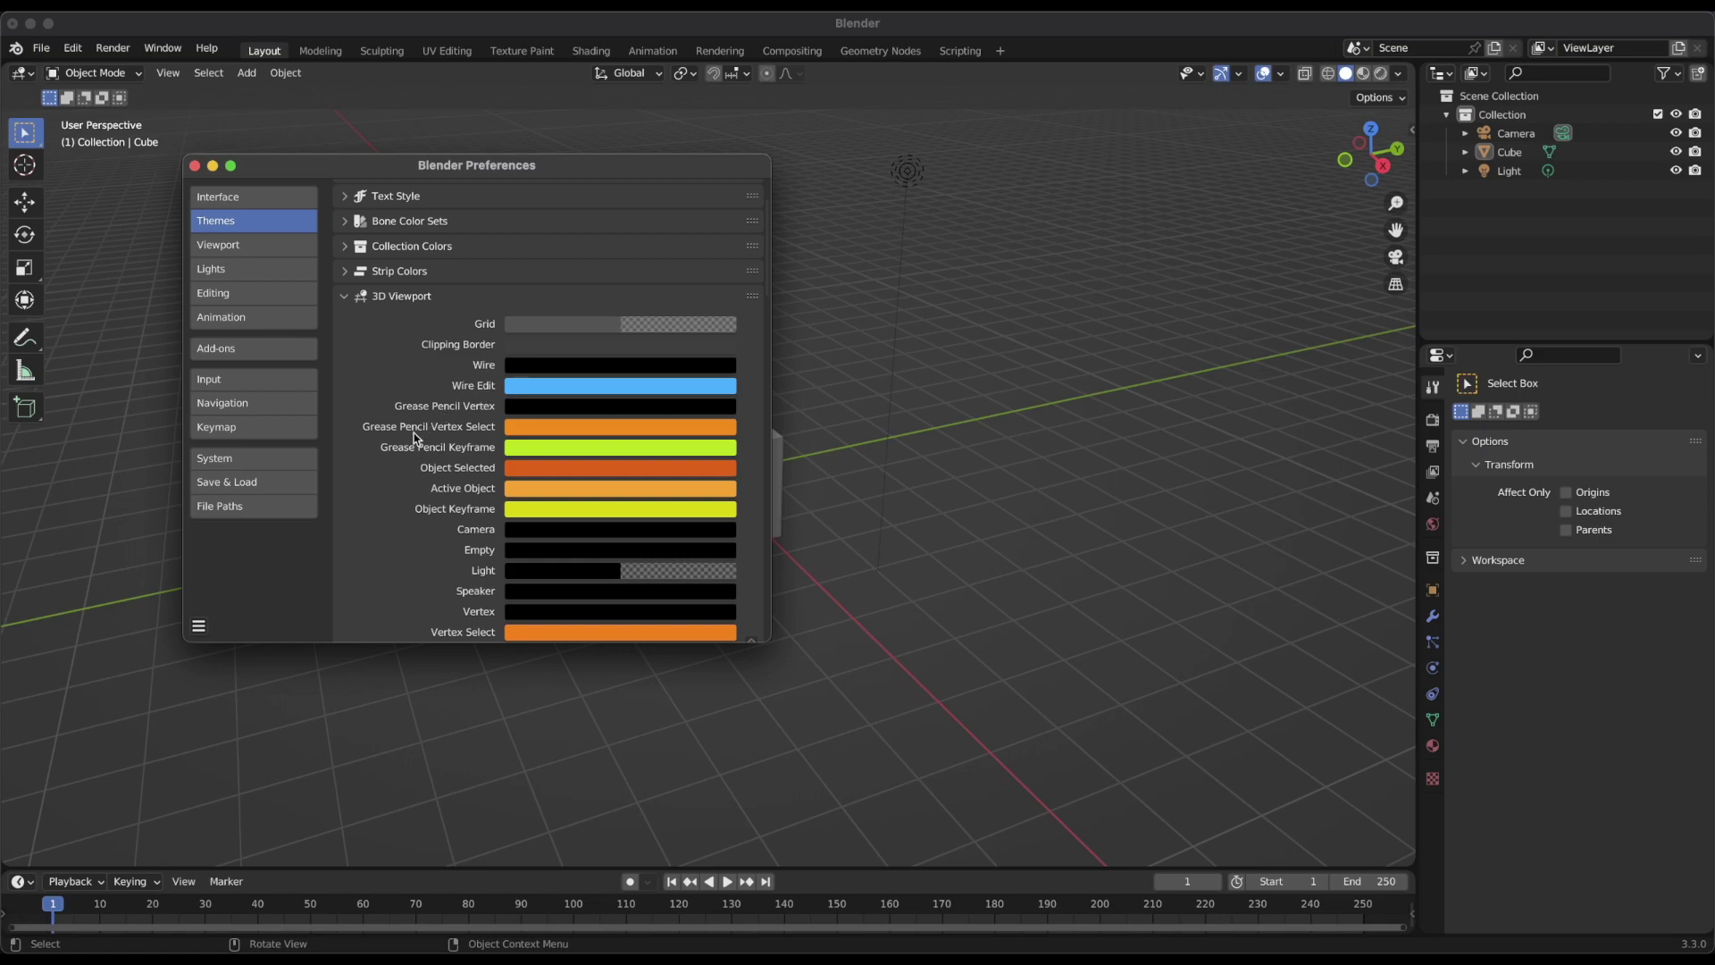
Raise the theme Vertex Size to 5 px and collapse the 3D Viewport section.
scroll(414, 437, "down", 5)
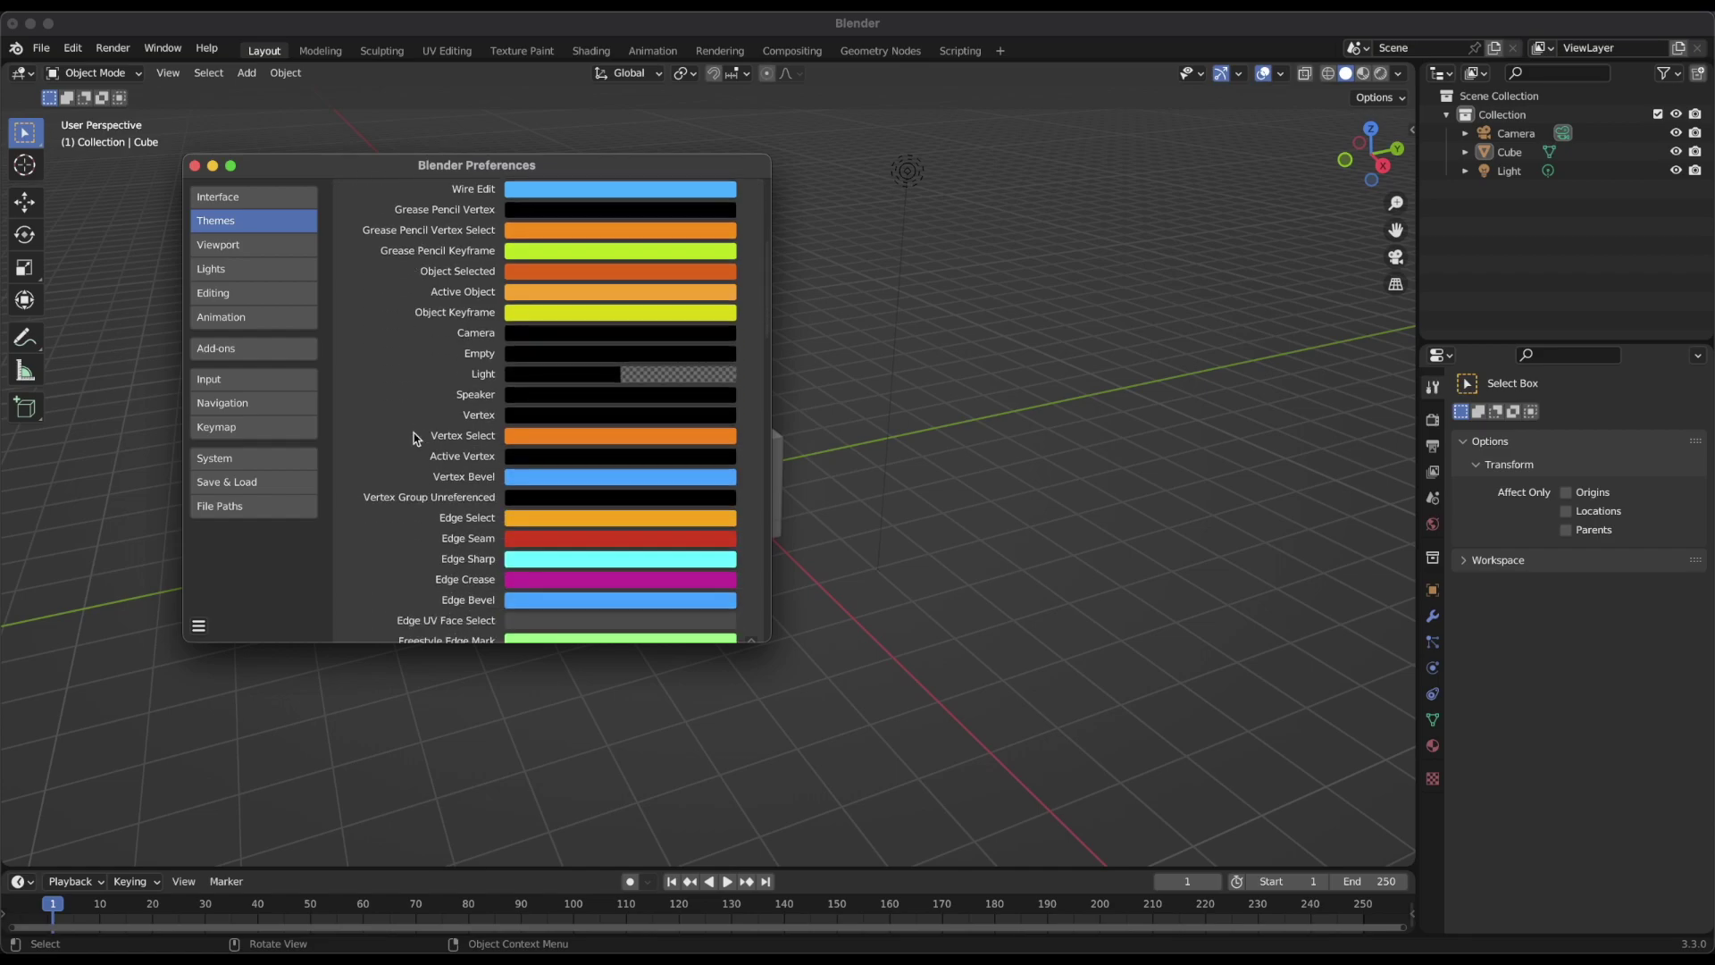
scroll(414, 438, "down", 15)
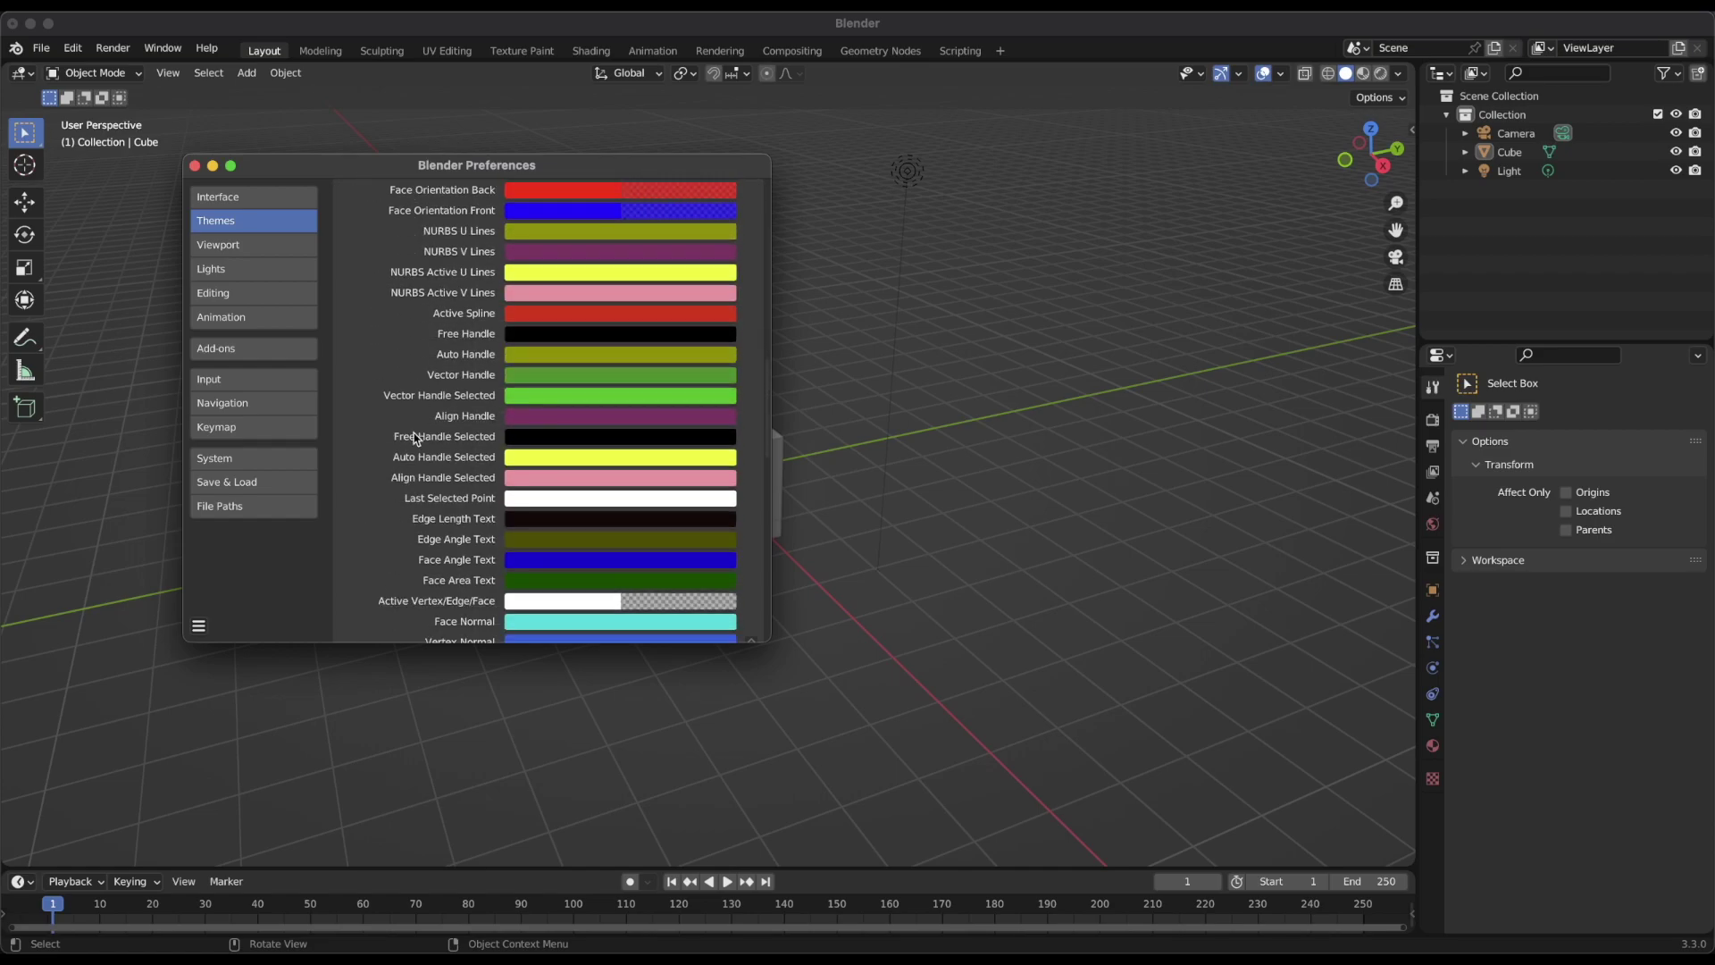
scroll(414, 438, "down", 15)
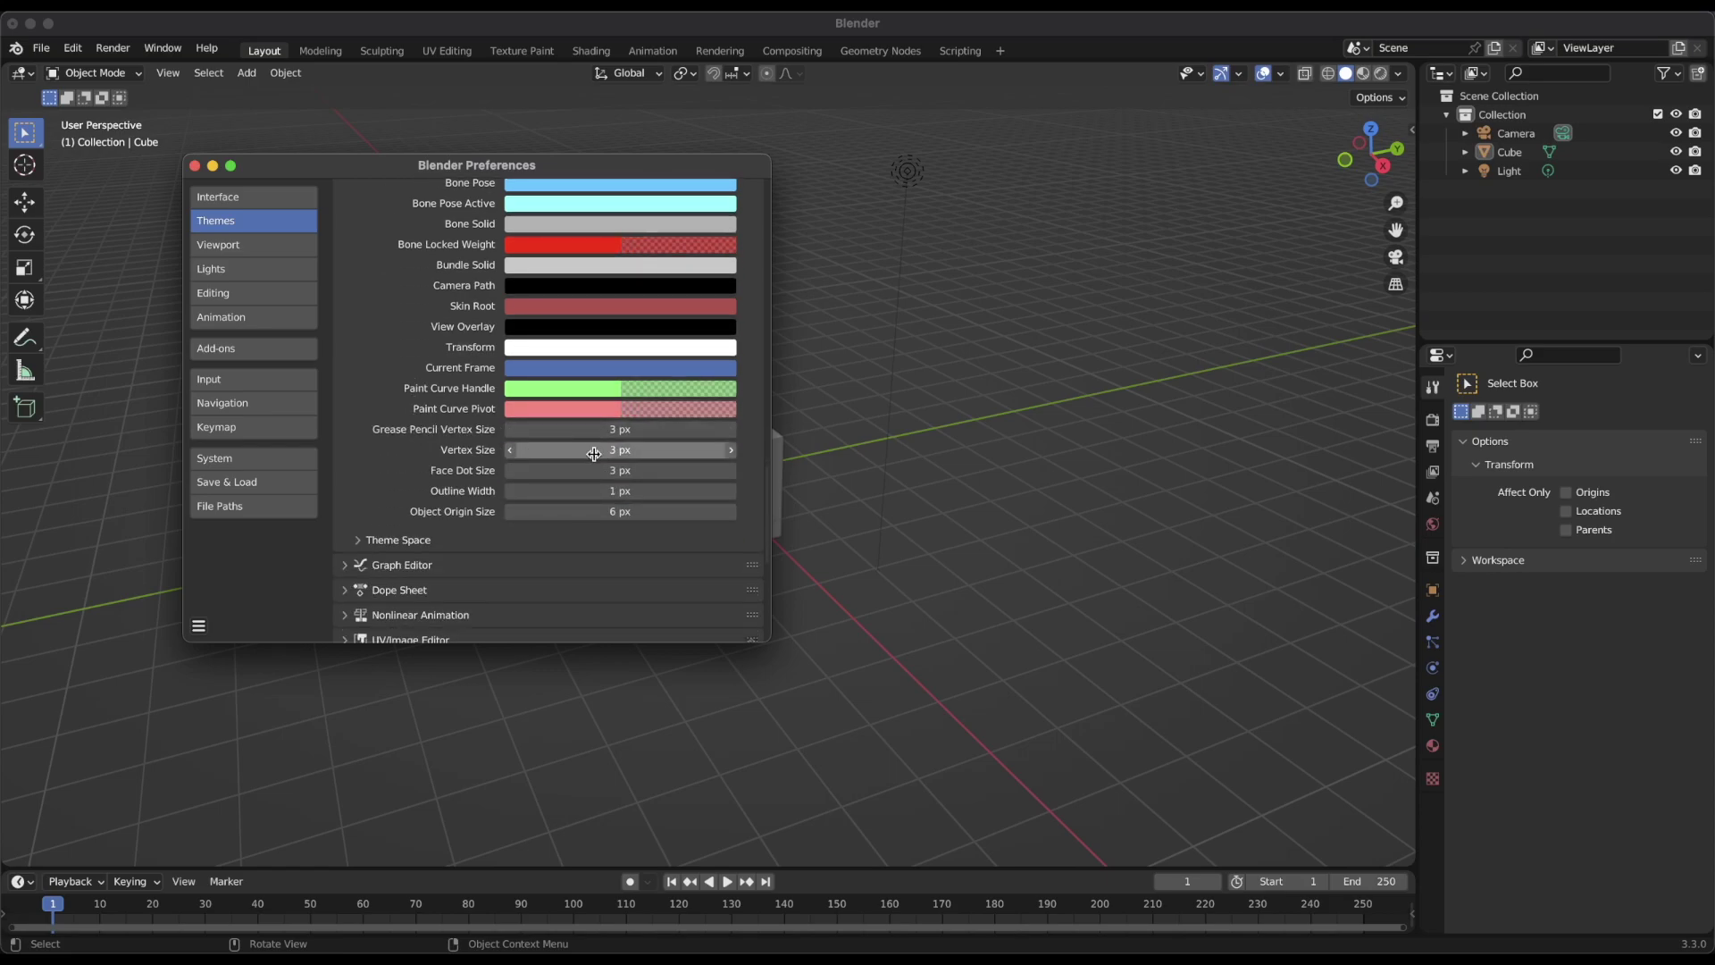
left_click(732, 451)
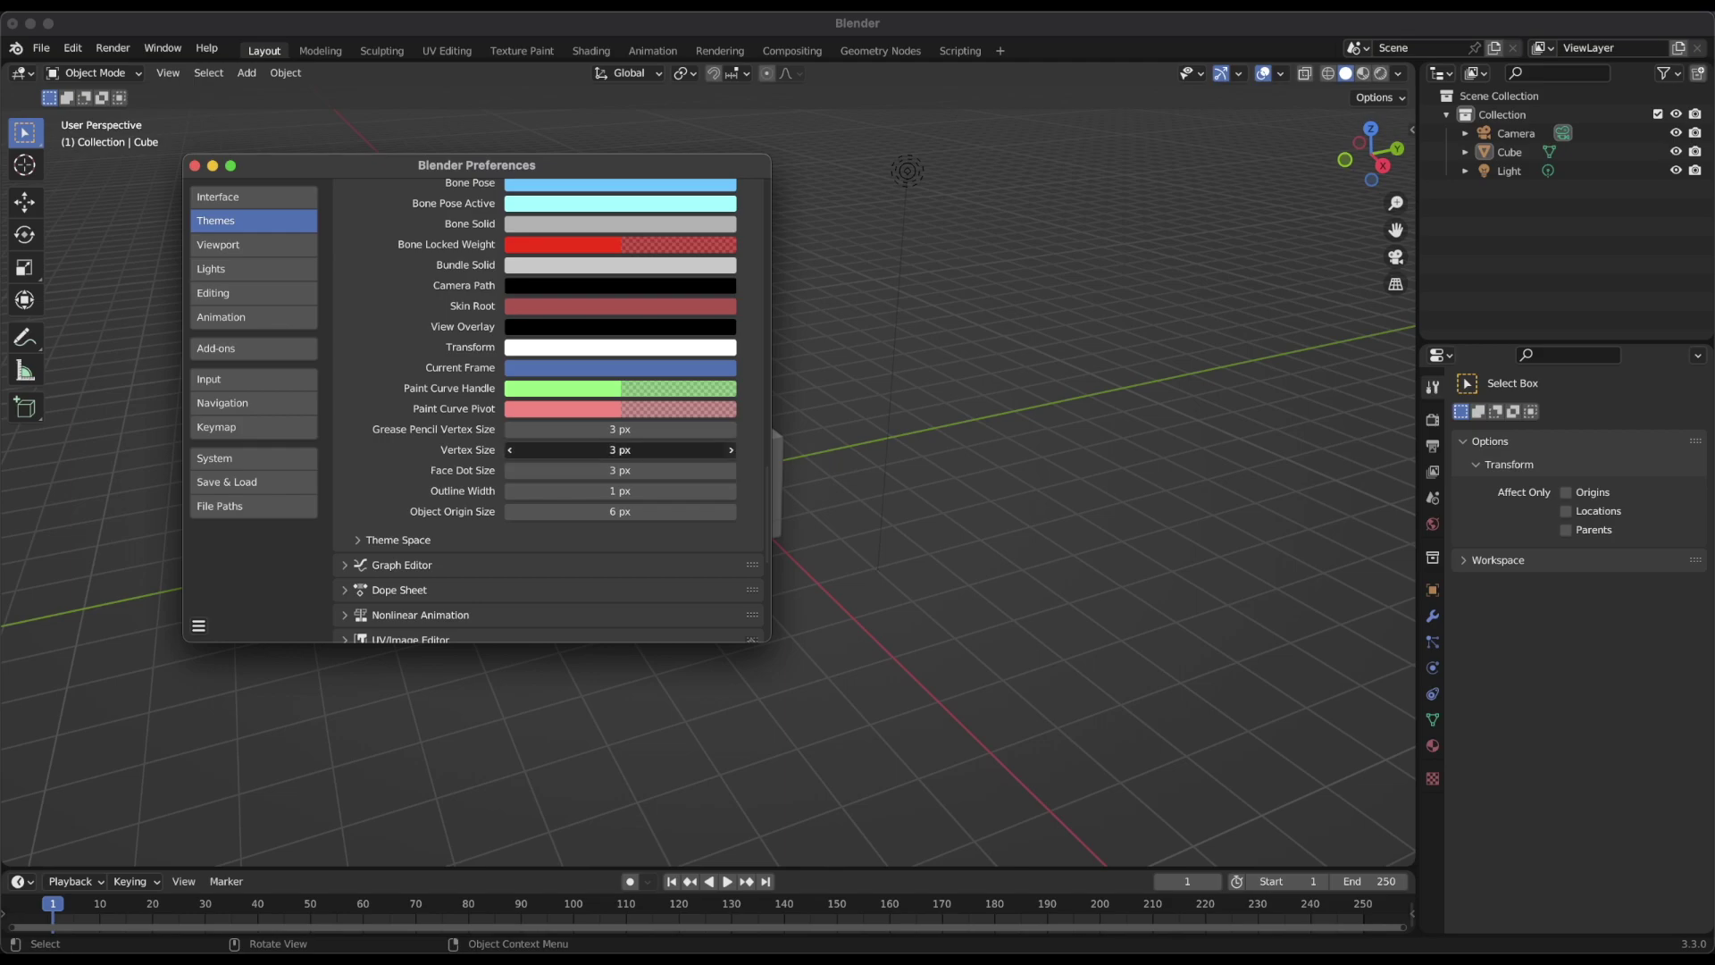
left_click(732, 451)
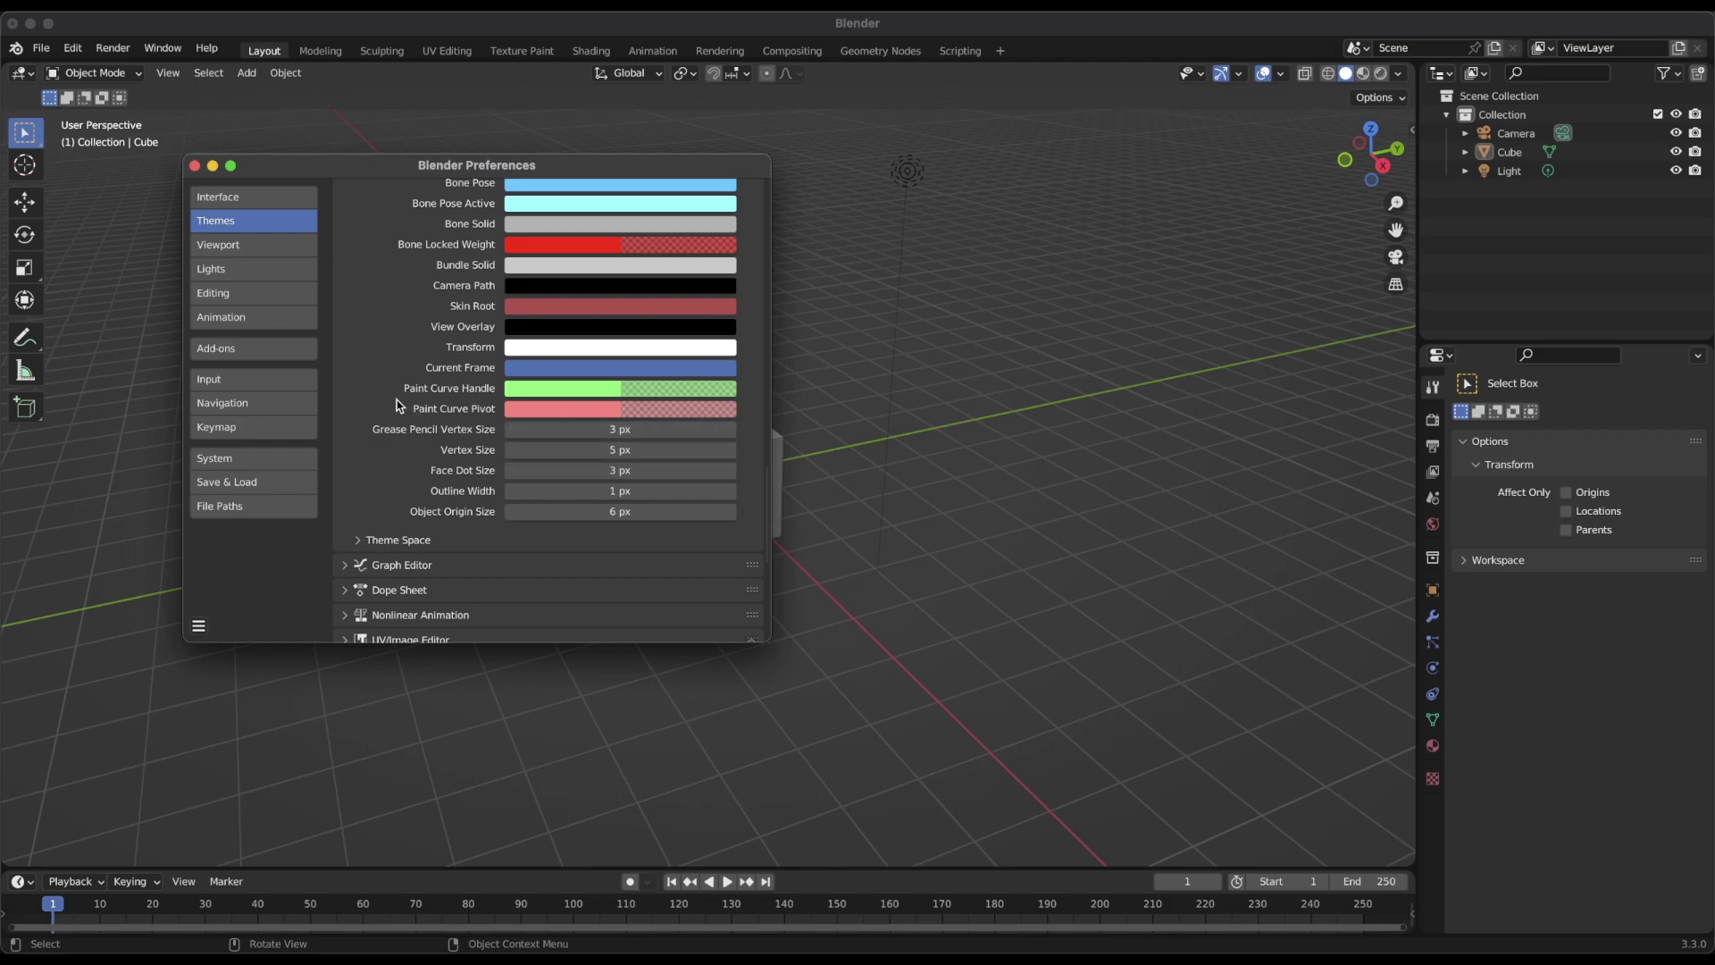
scroll(399, 405, "up", 15)
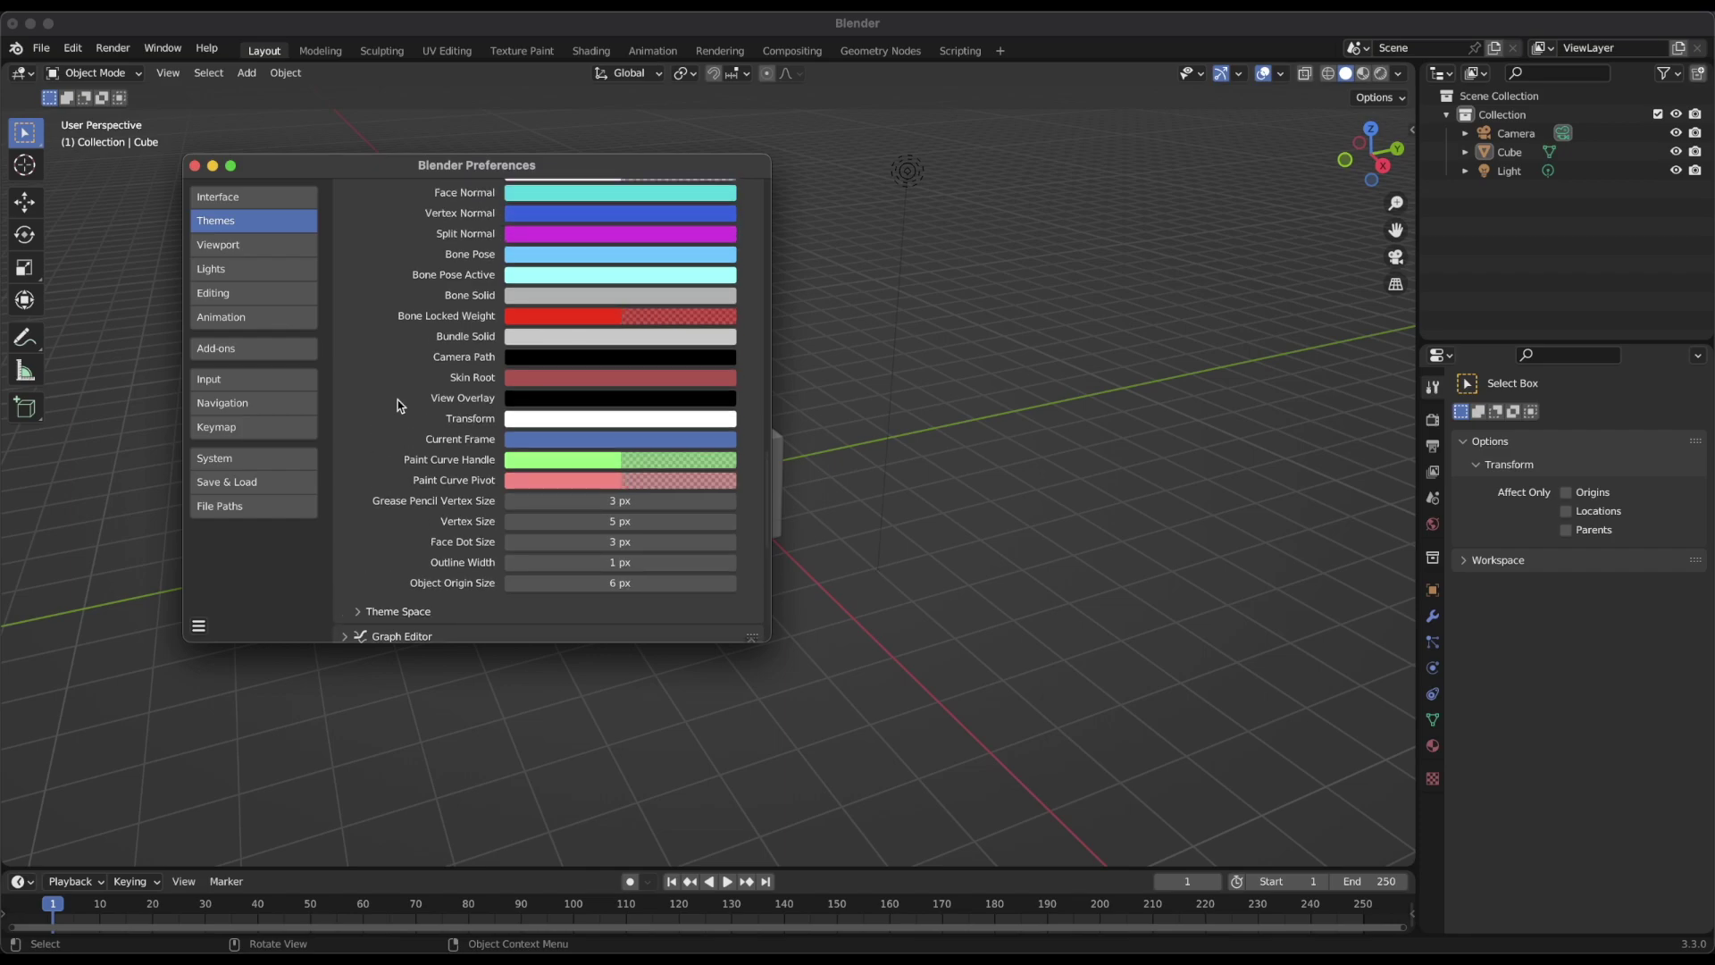
scroll(399, 405, "up", 15)
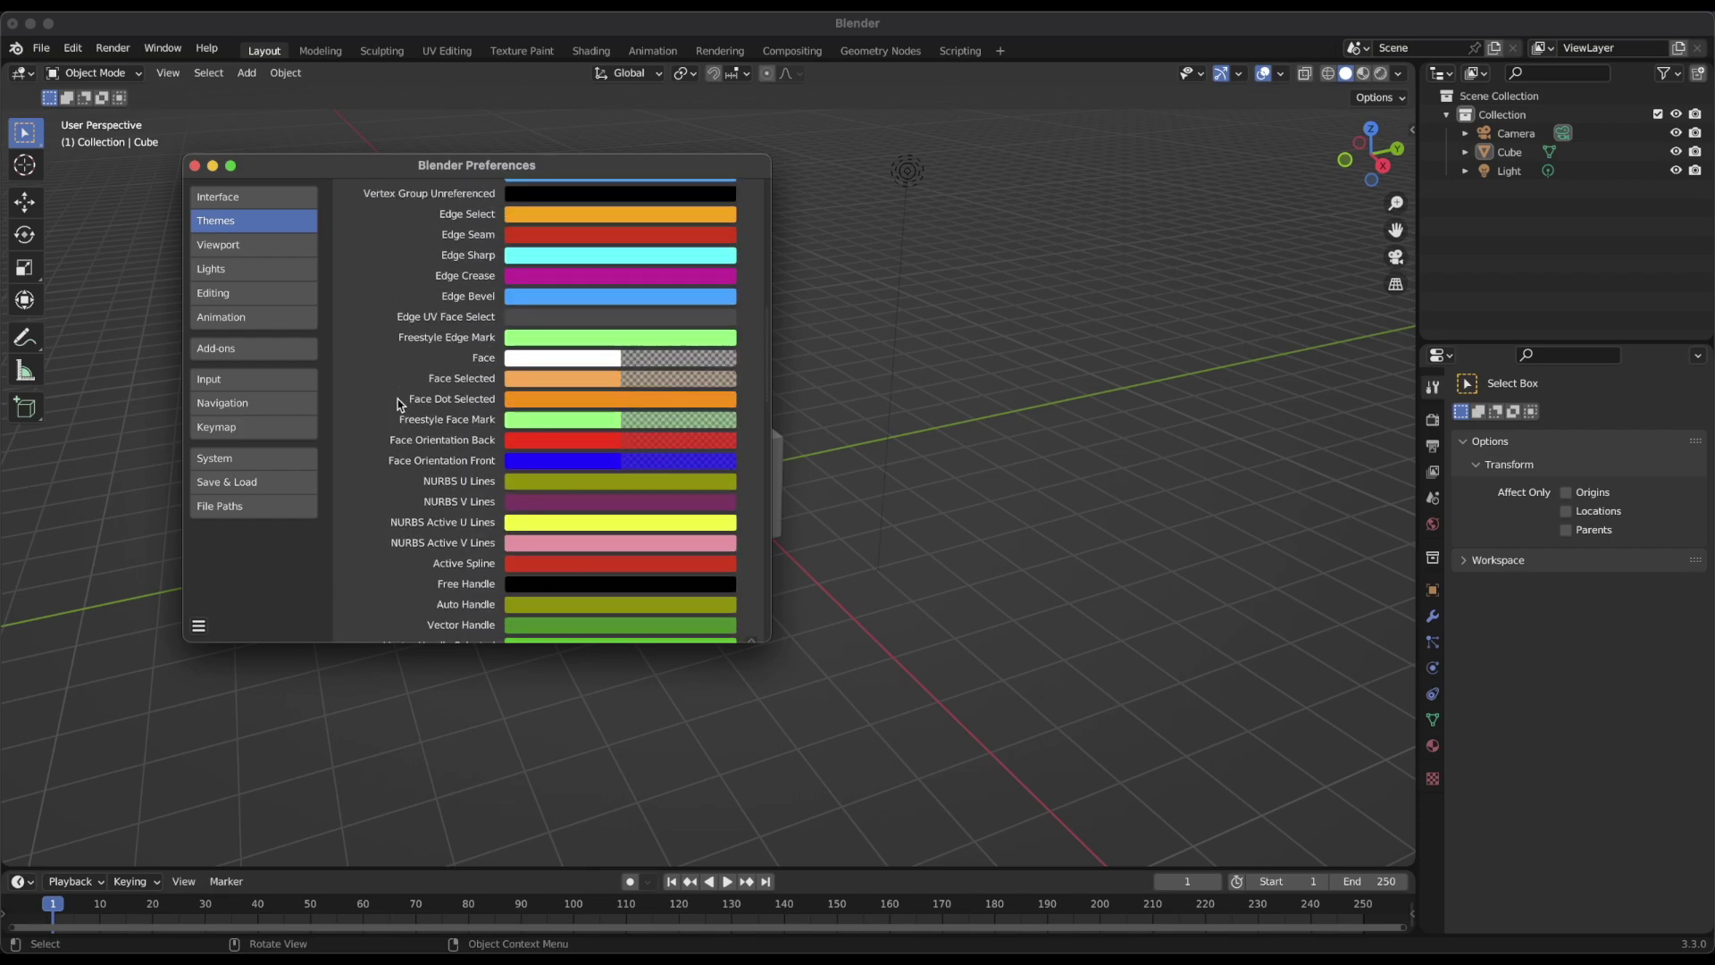
scroll(399, 406, "up", 2)
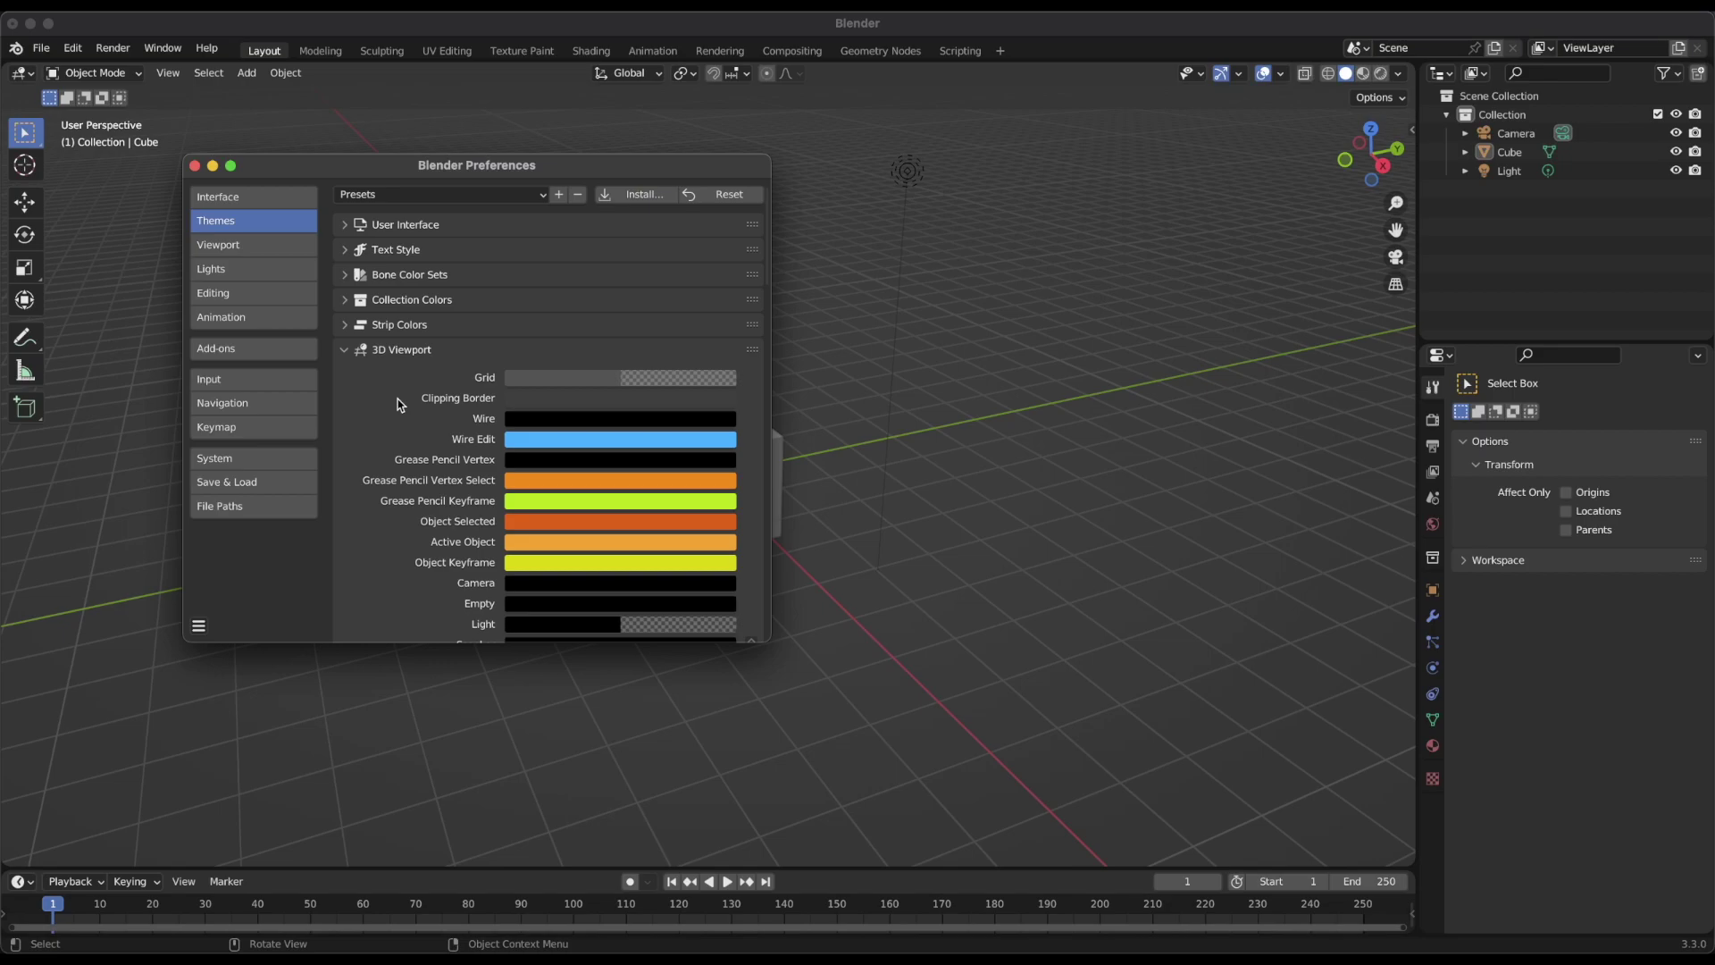
left_click(348, 353)
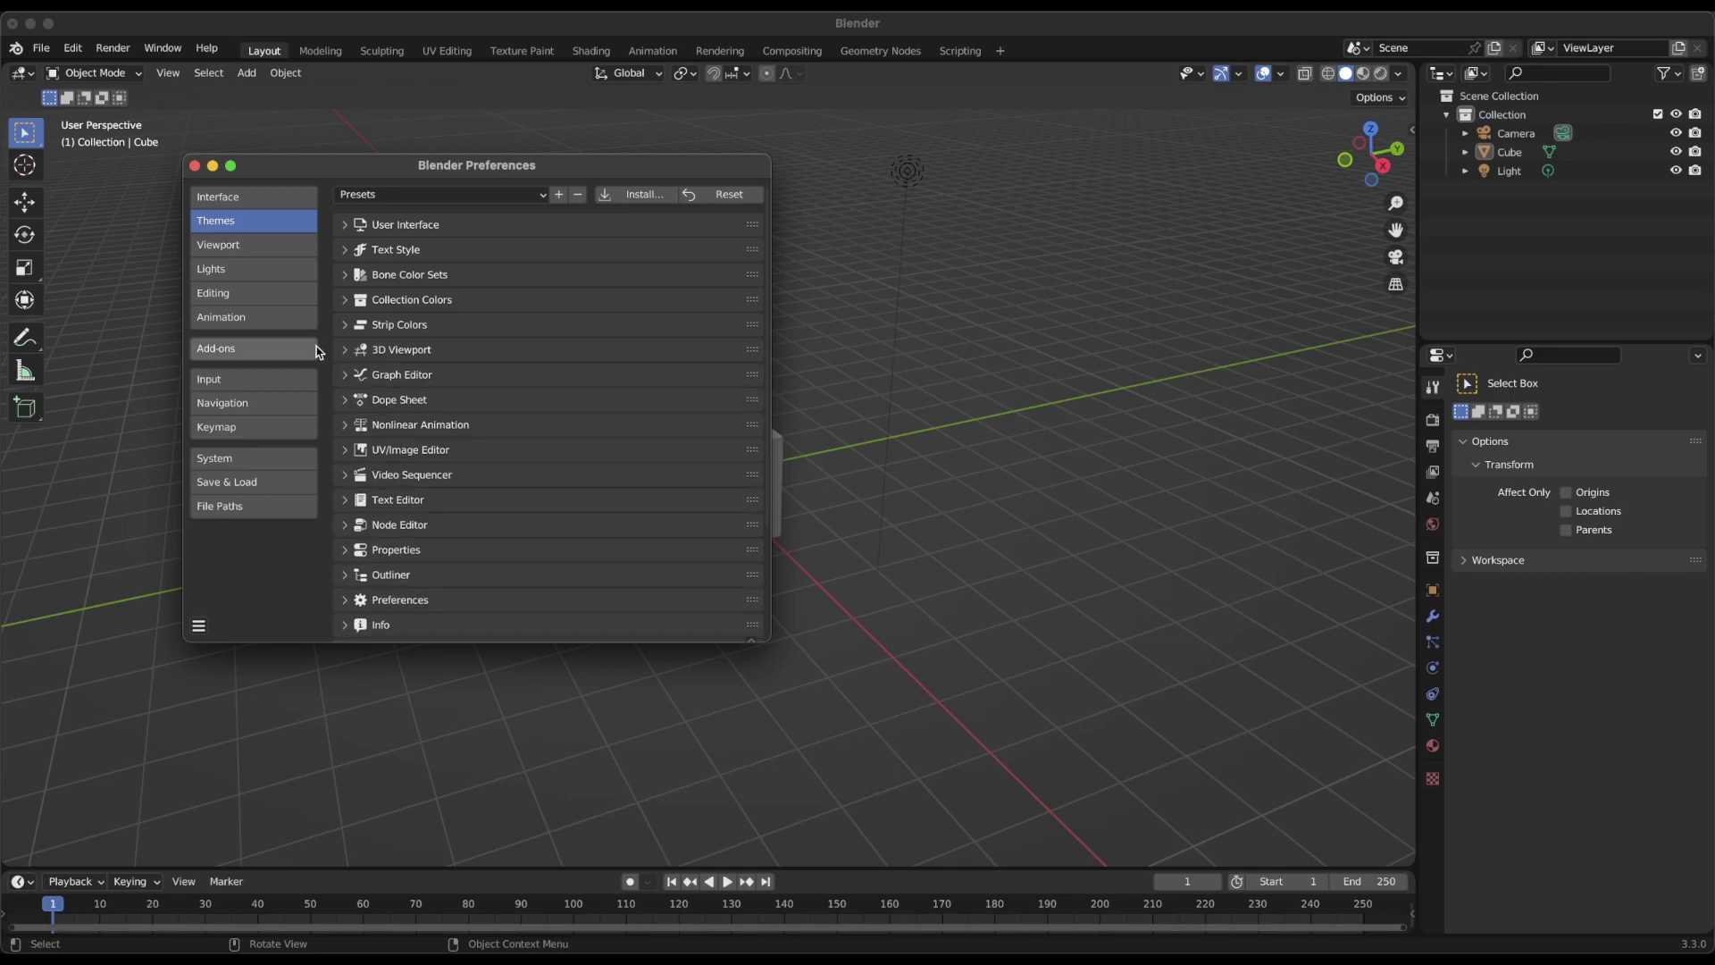
Show the Add-ons list in Preferences.
left_click(250, 351)
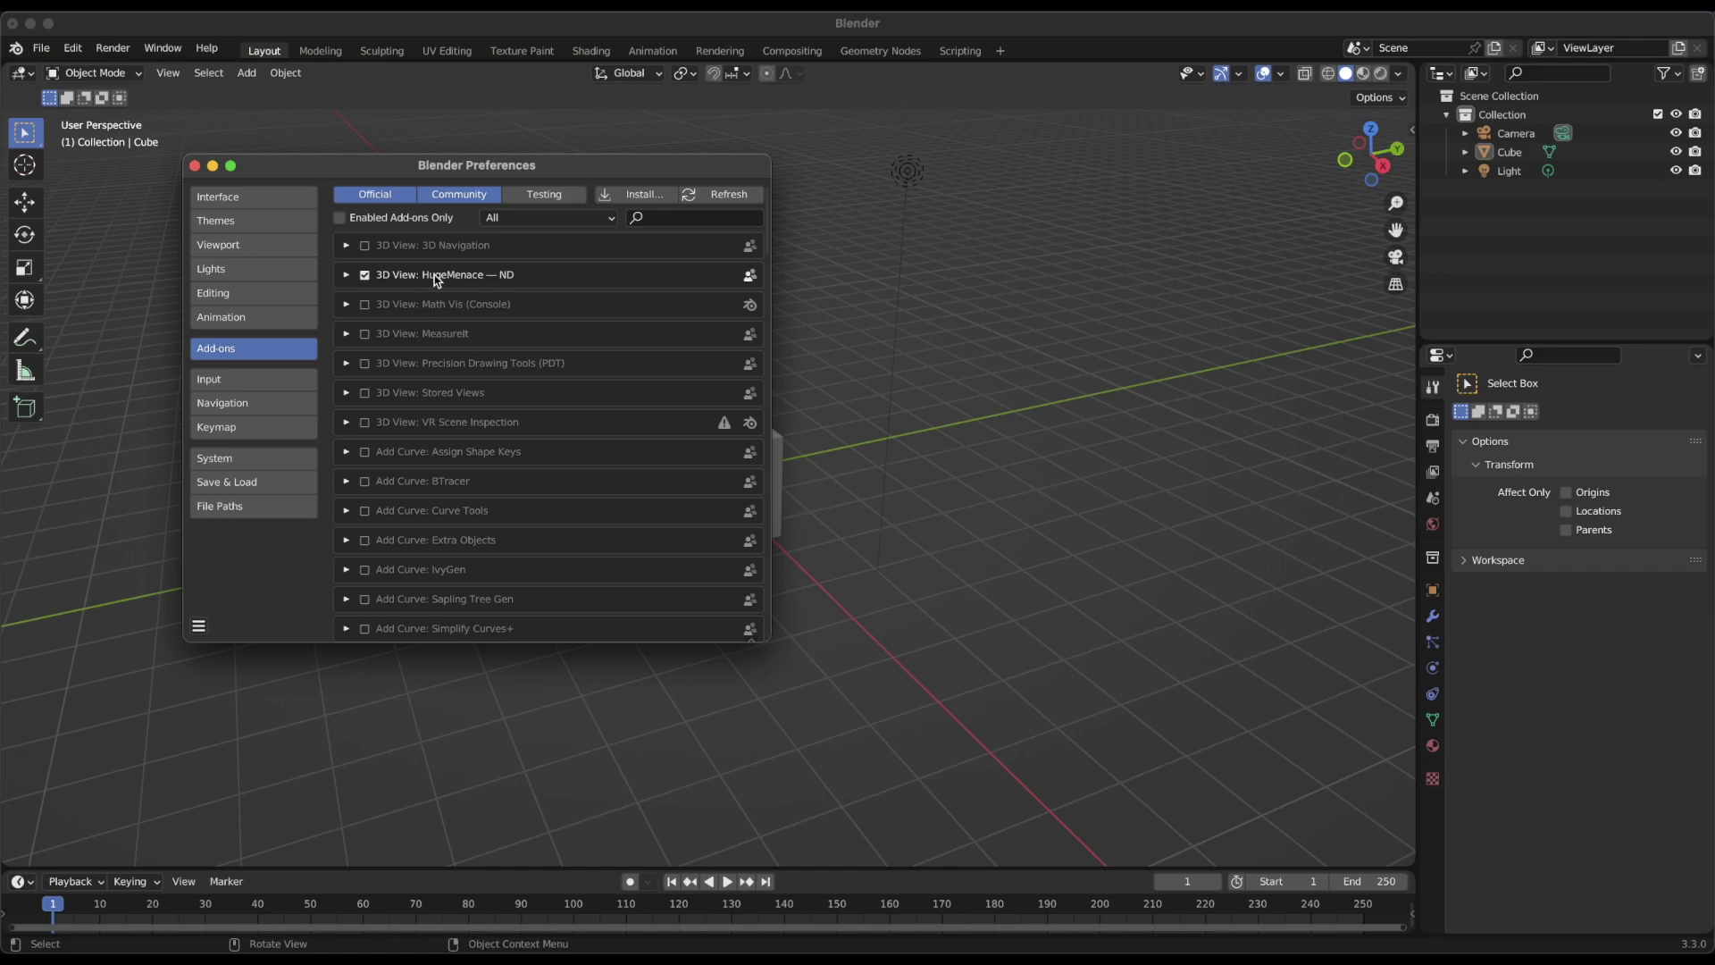
Re-enable the HugeMenace ND add-on and set its Overlay DPI to 144.
left_click(365, 278)
left_click(347, 276)
left_click(365, 275)
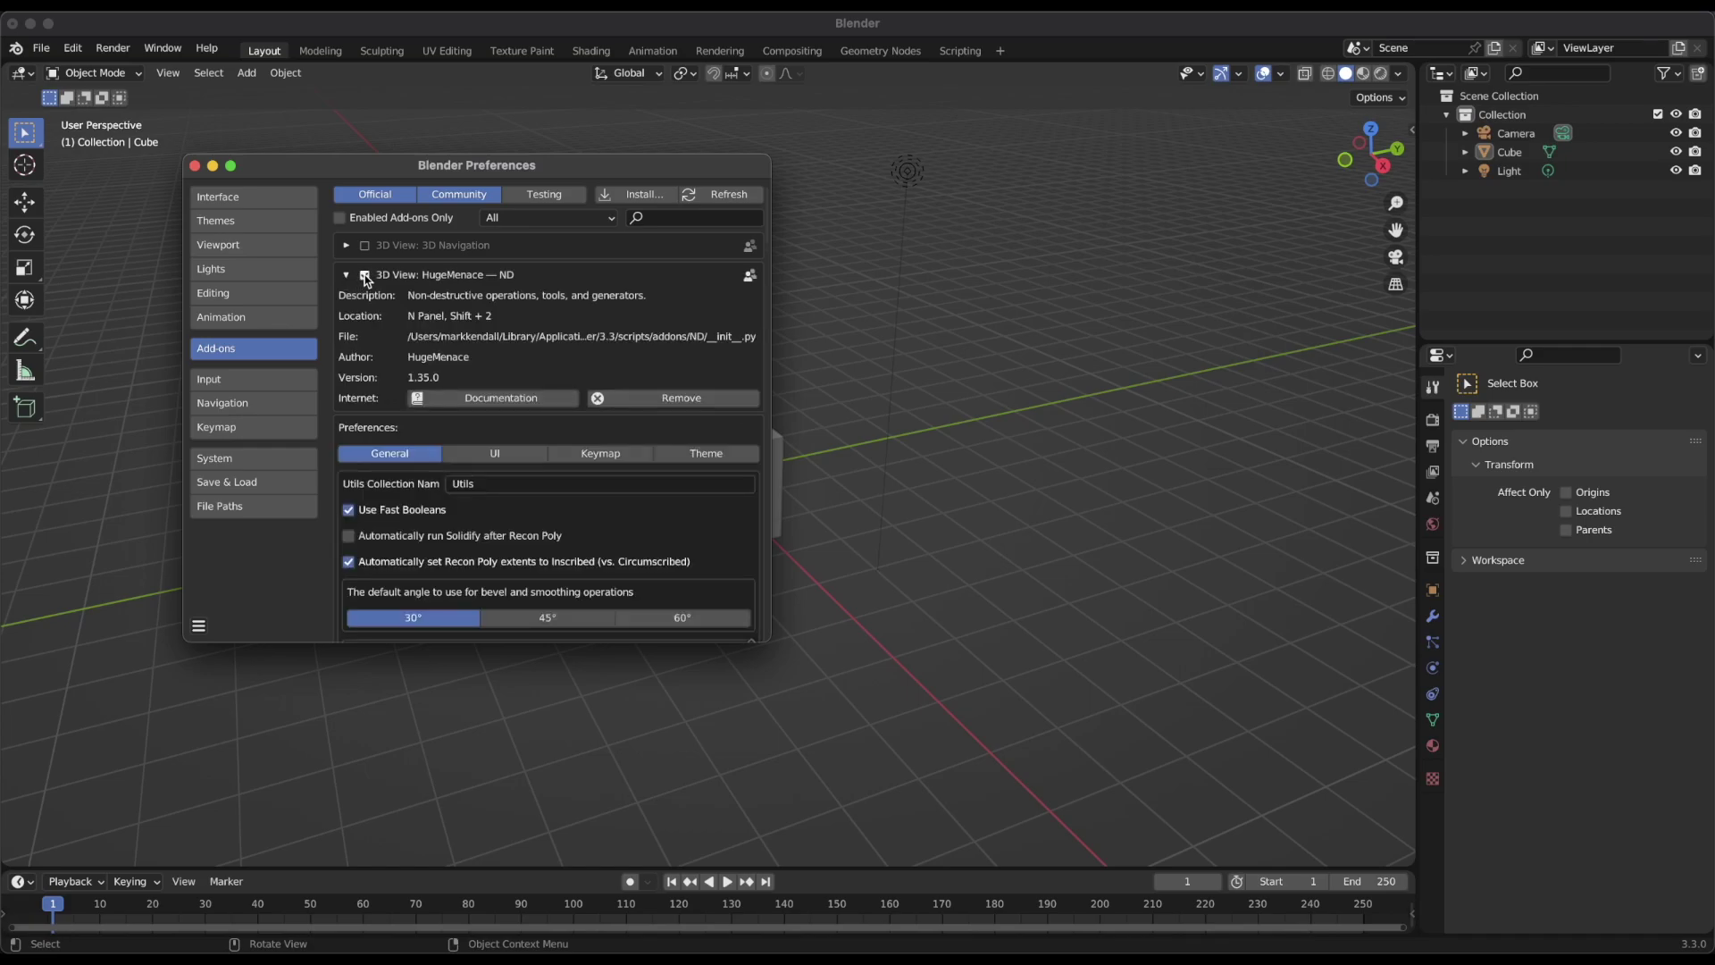
left_click(483, 459)
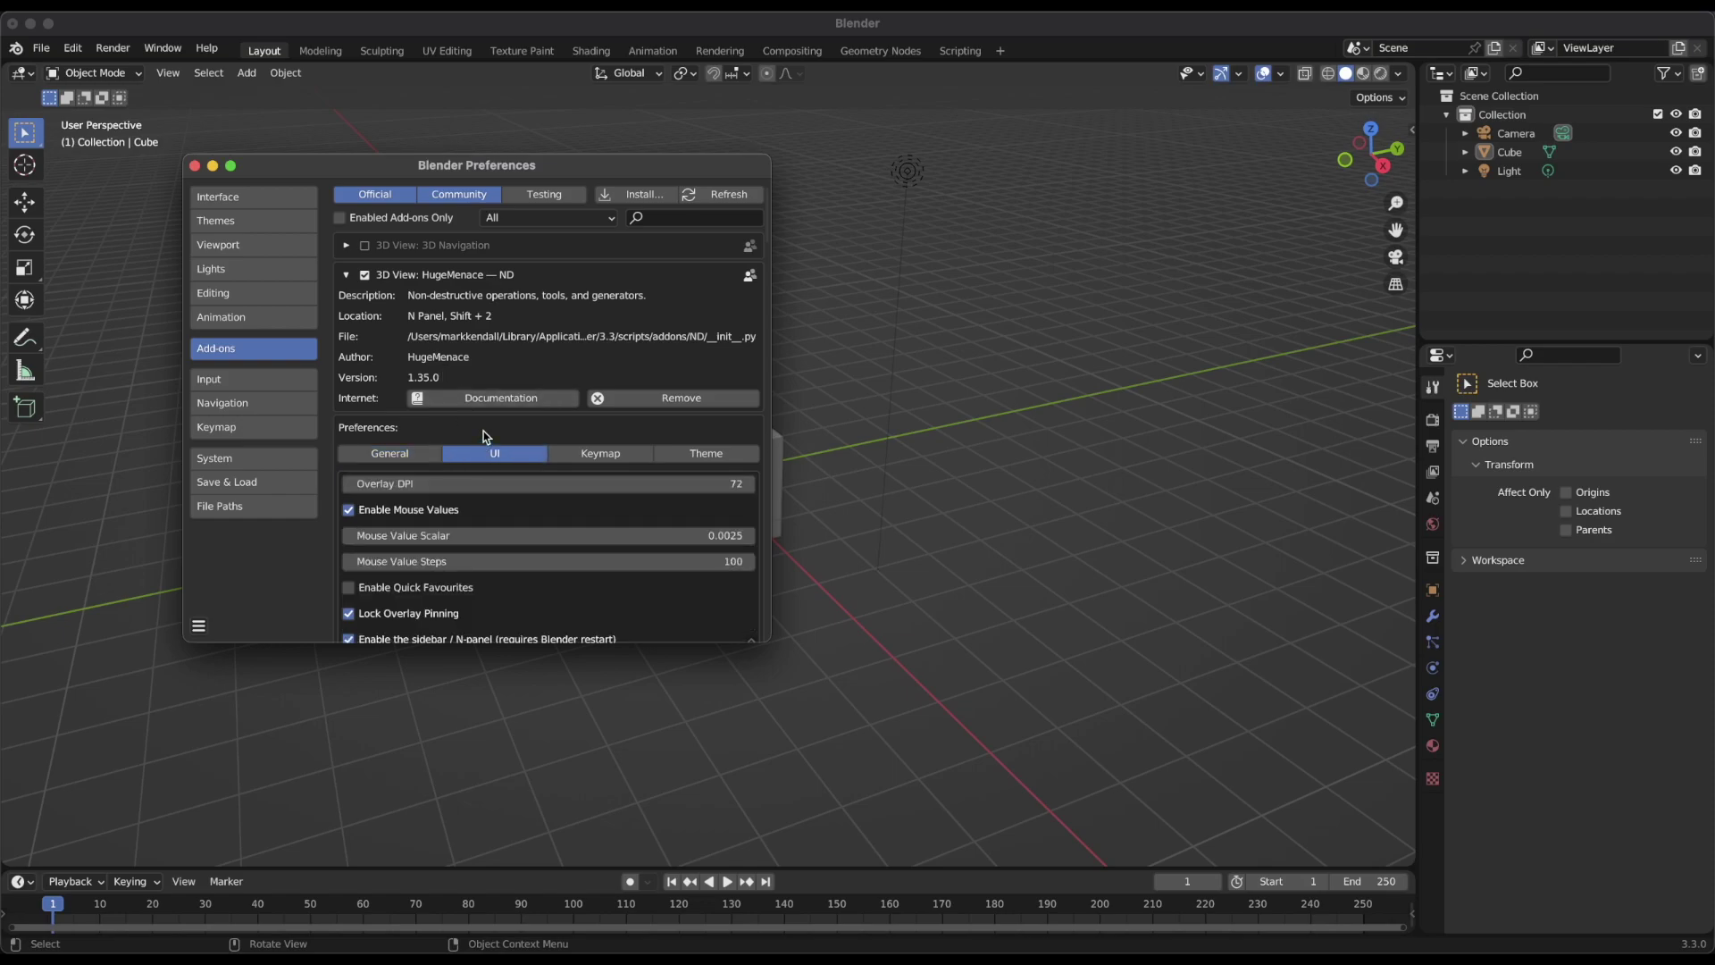
scroll(487, 447, "down", 2)
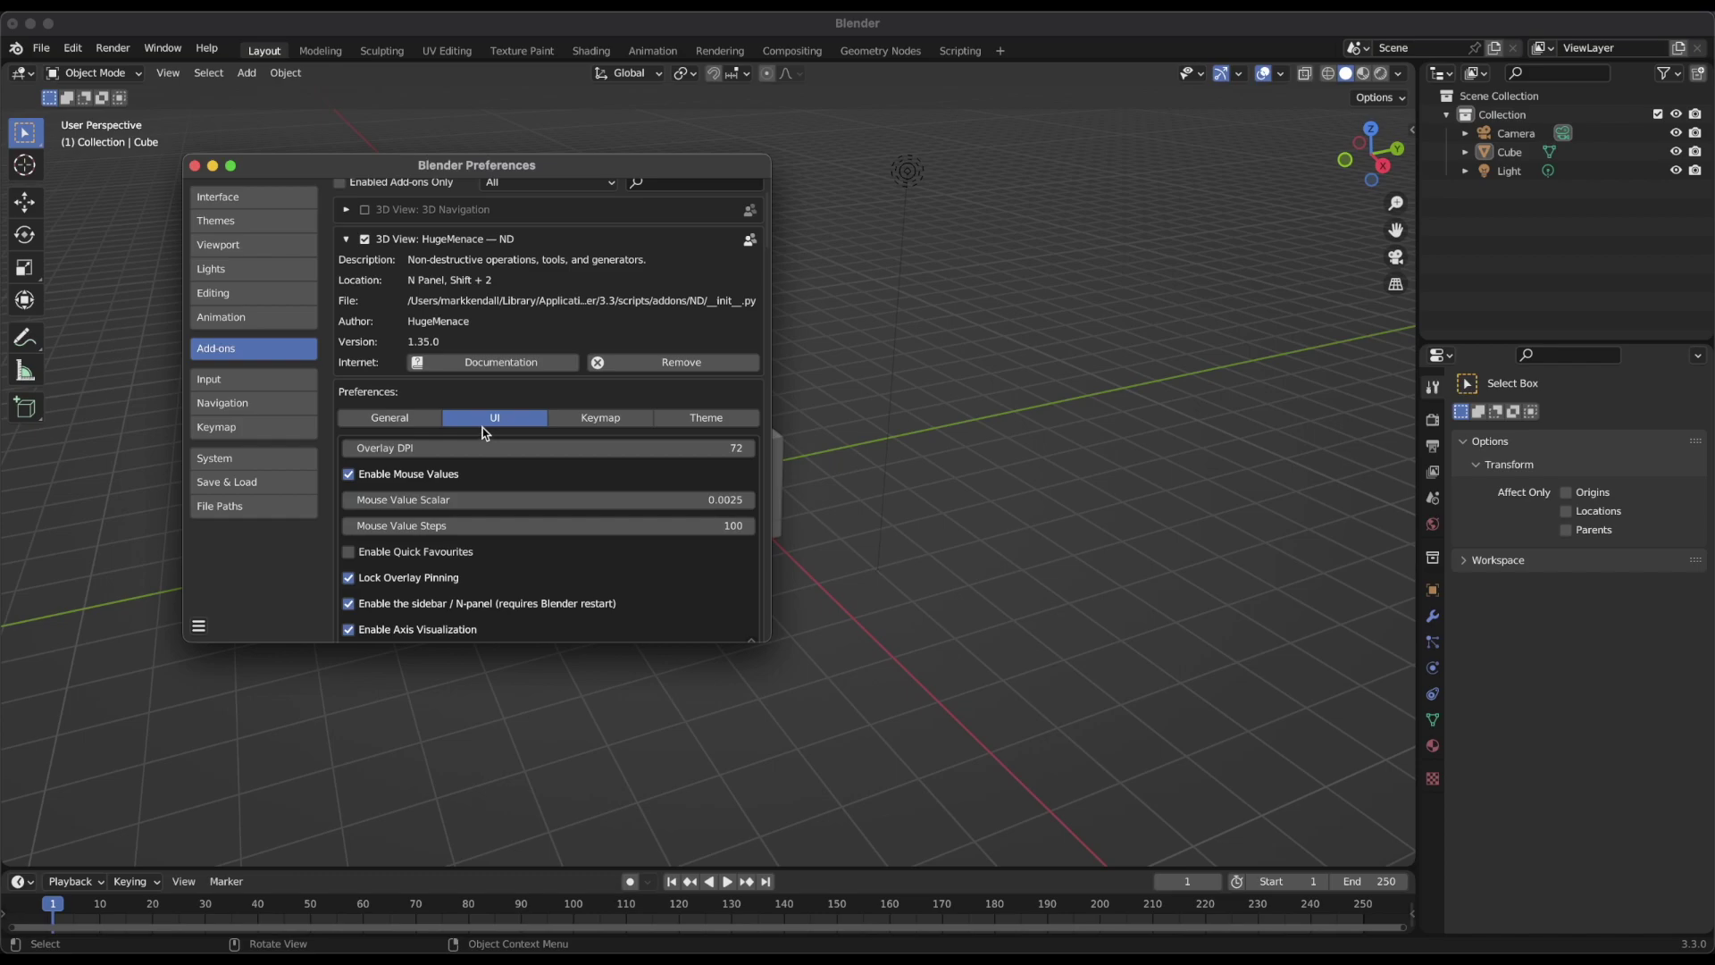
left_click(629, 447)
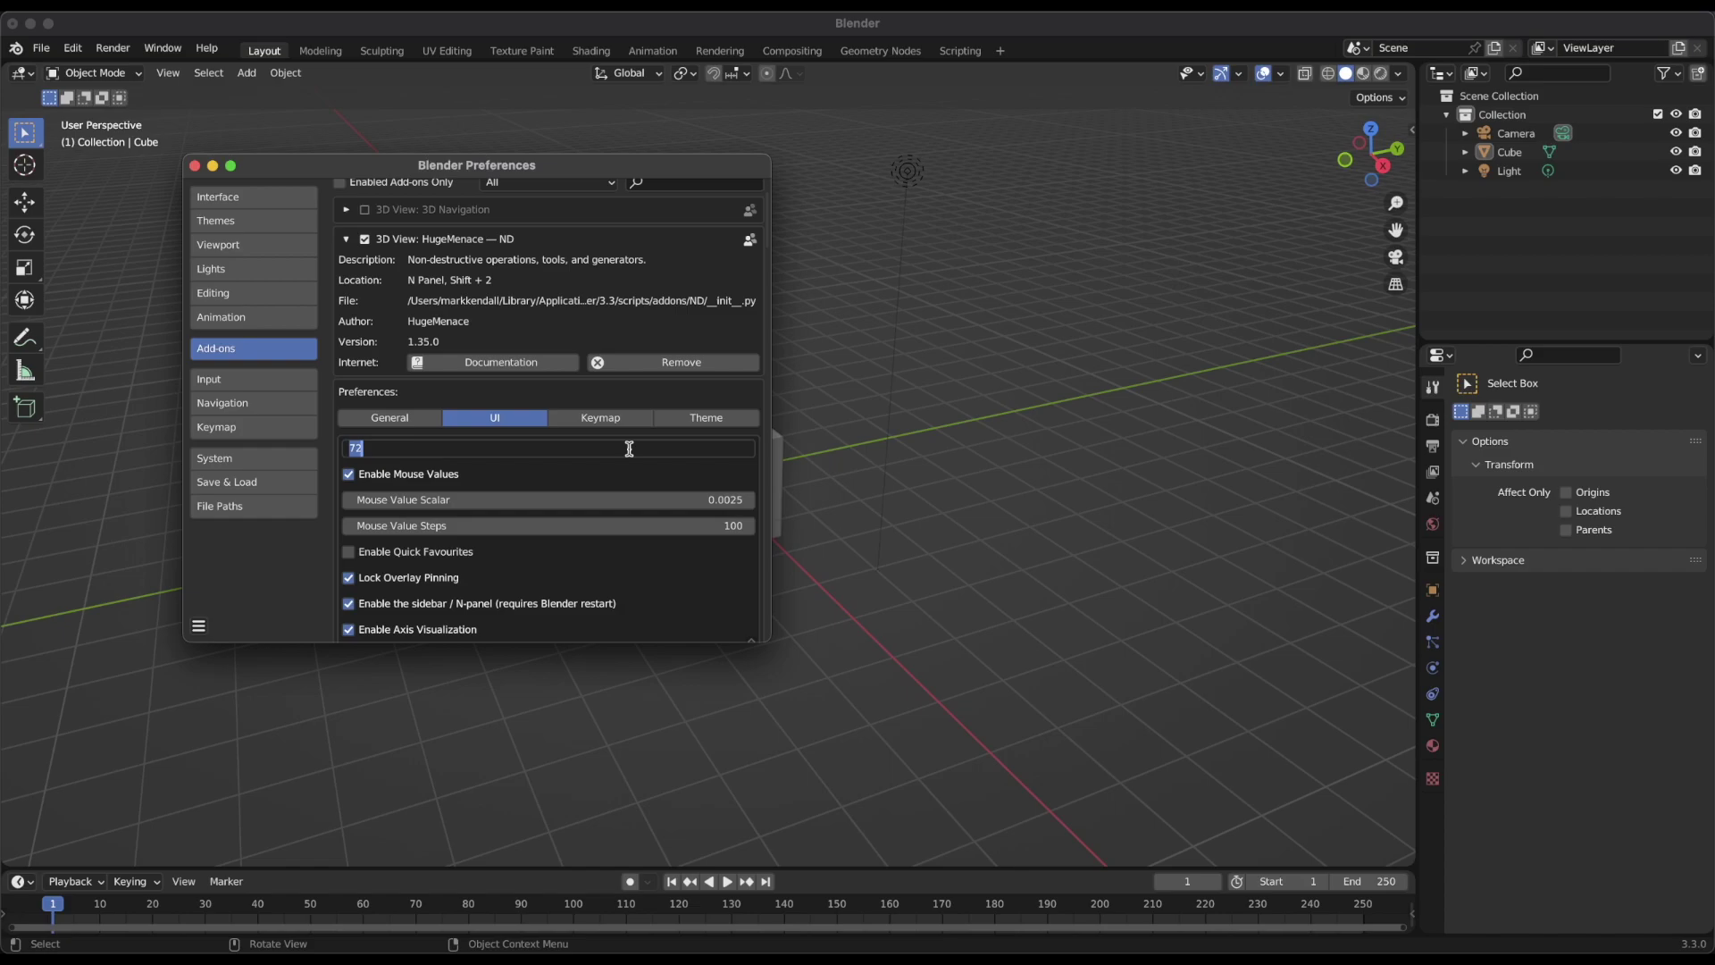
type("144")
key("Return")
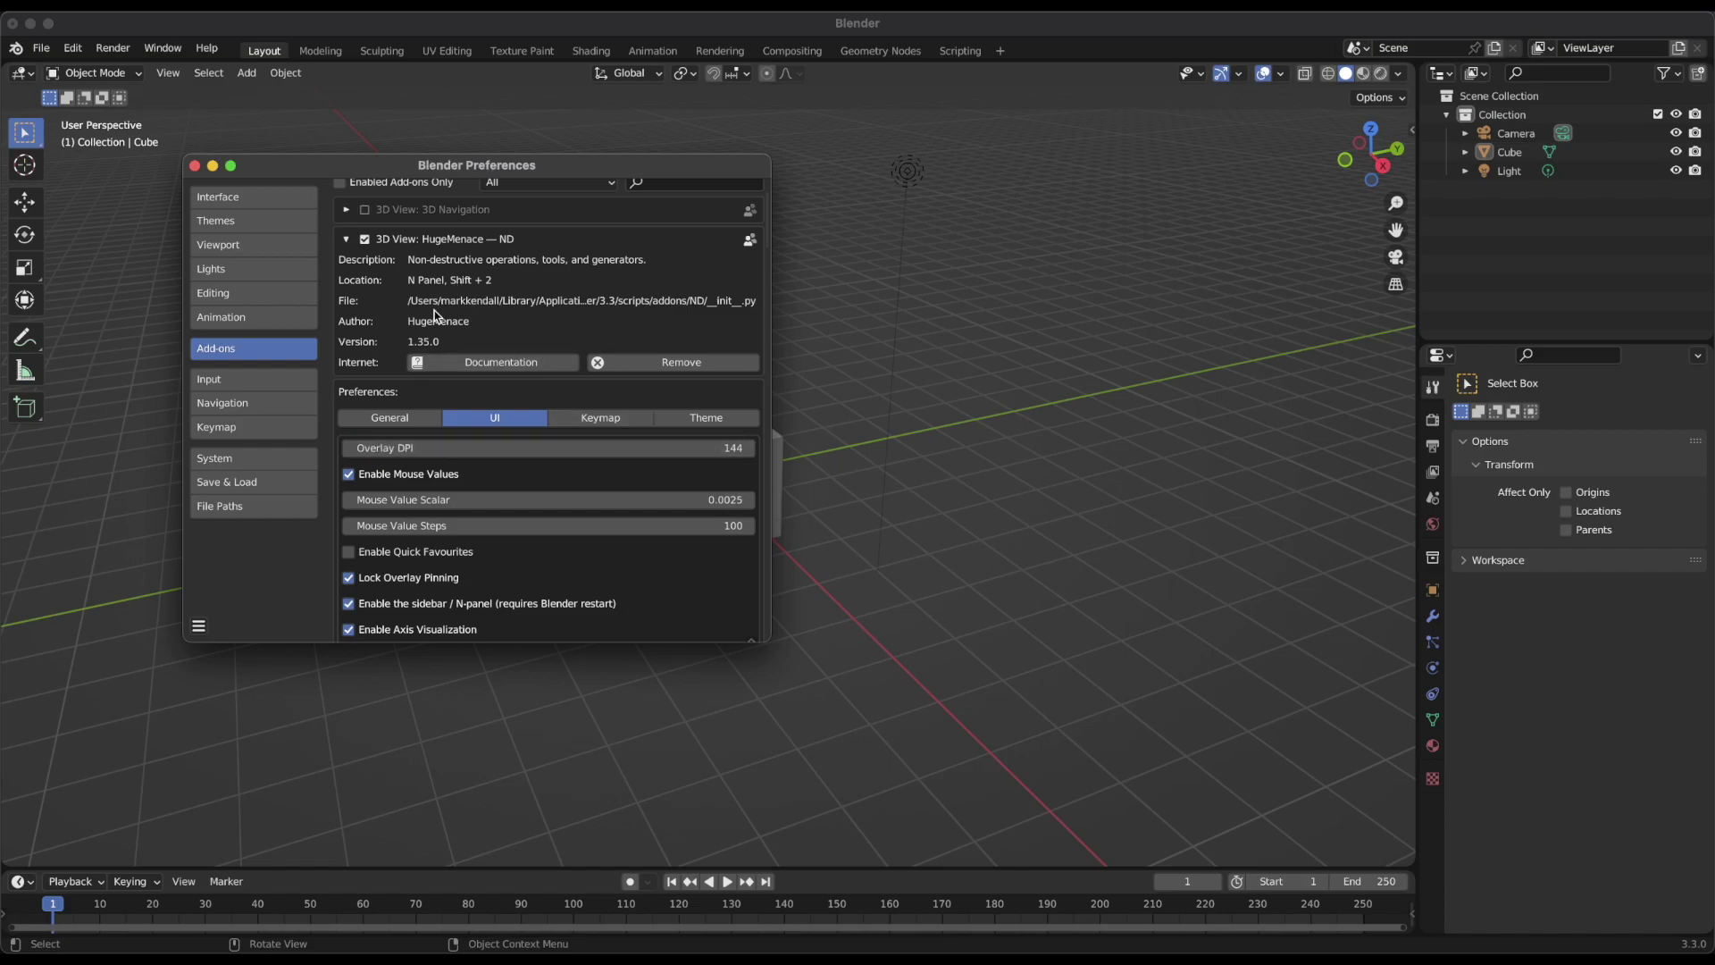
Save the preferences and close the Preferences window.
left_click(199, 627)
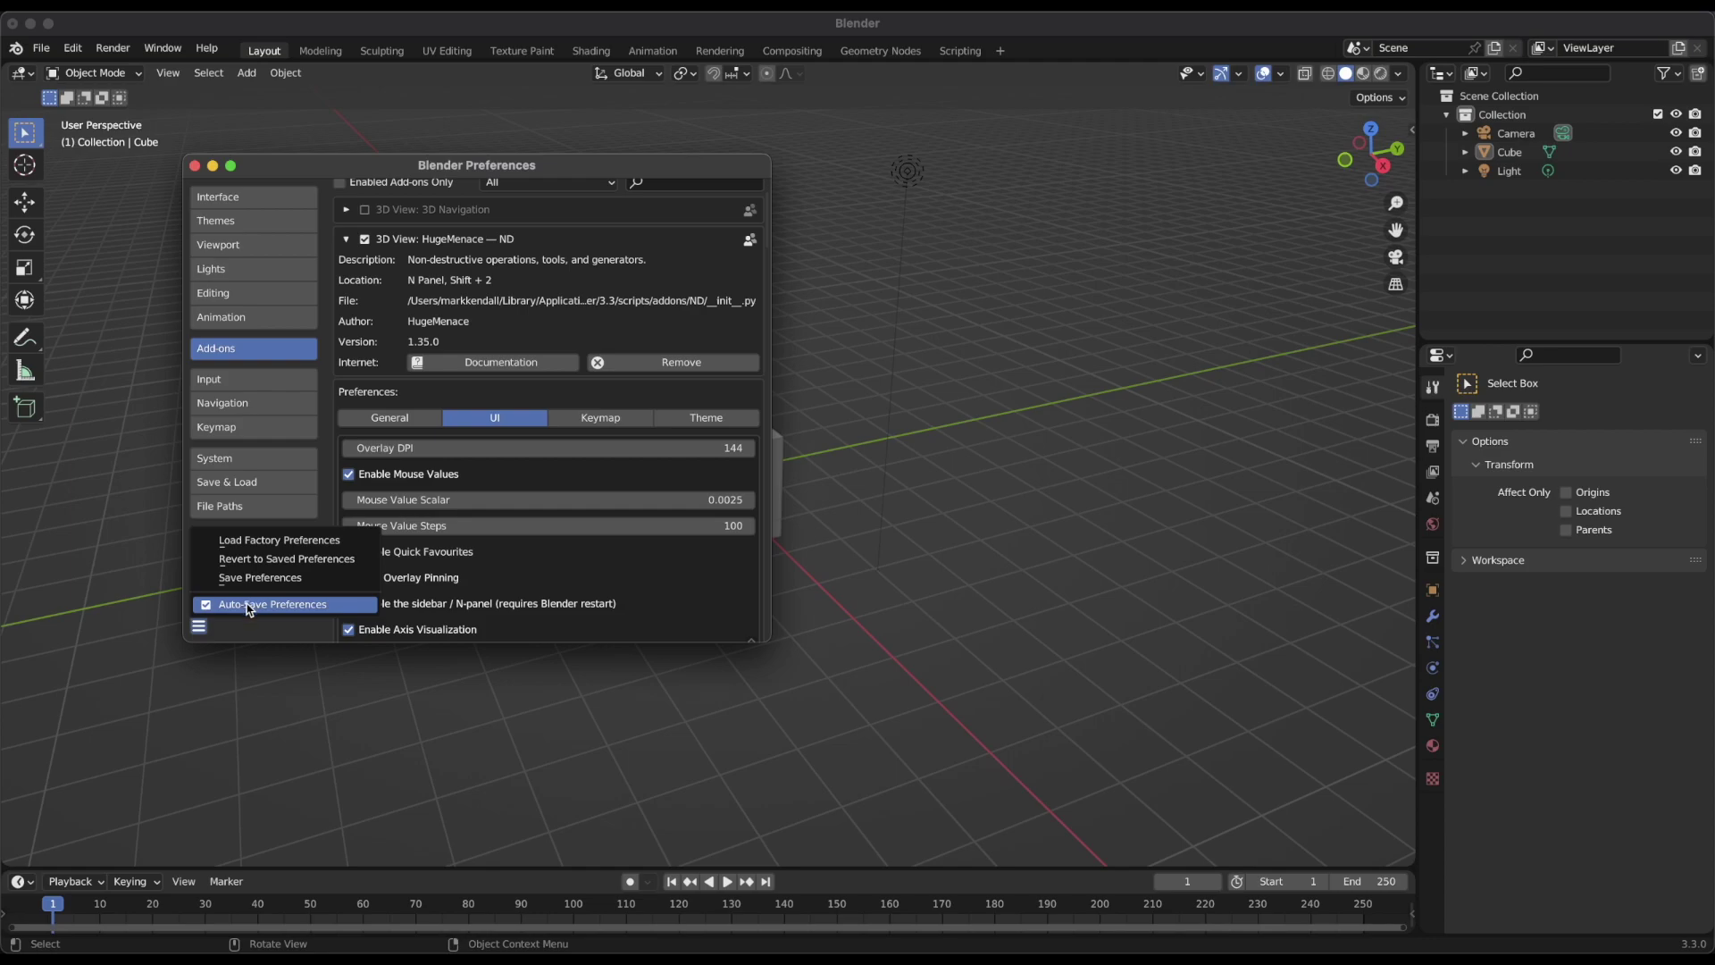
left_click(265, 579)
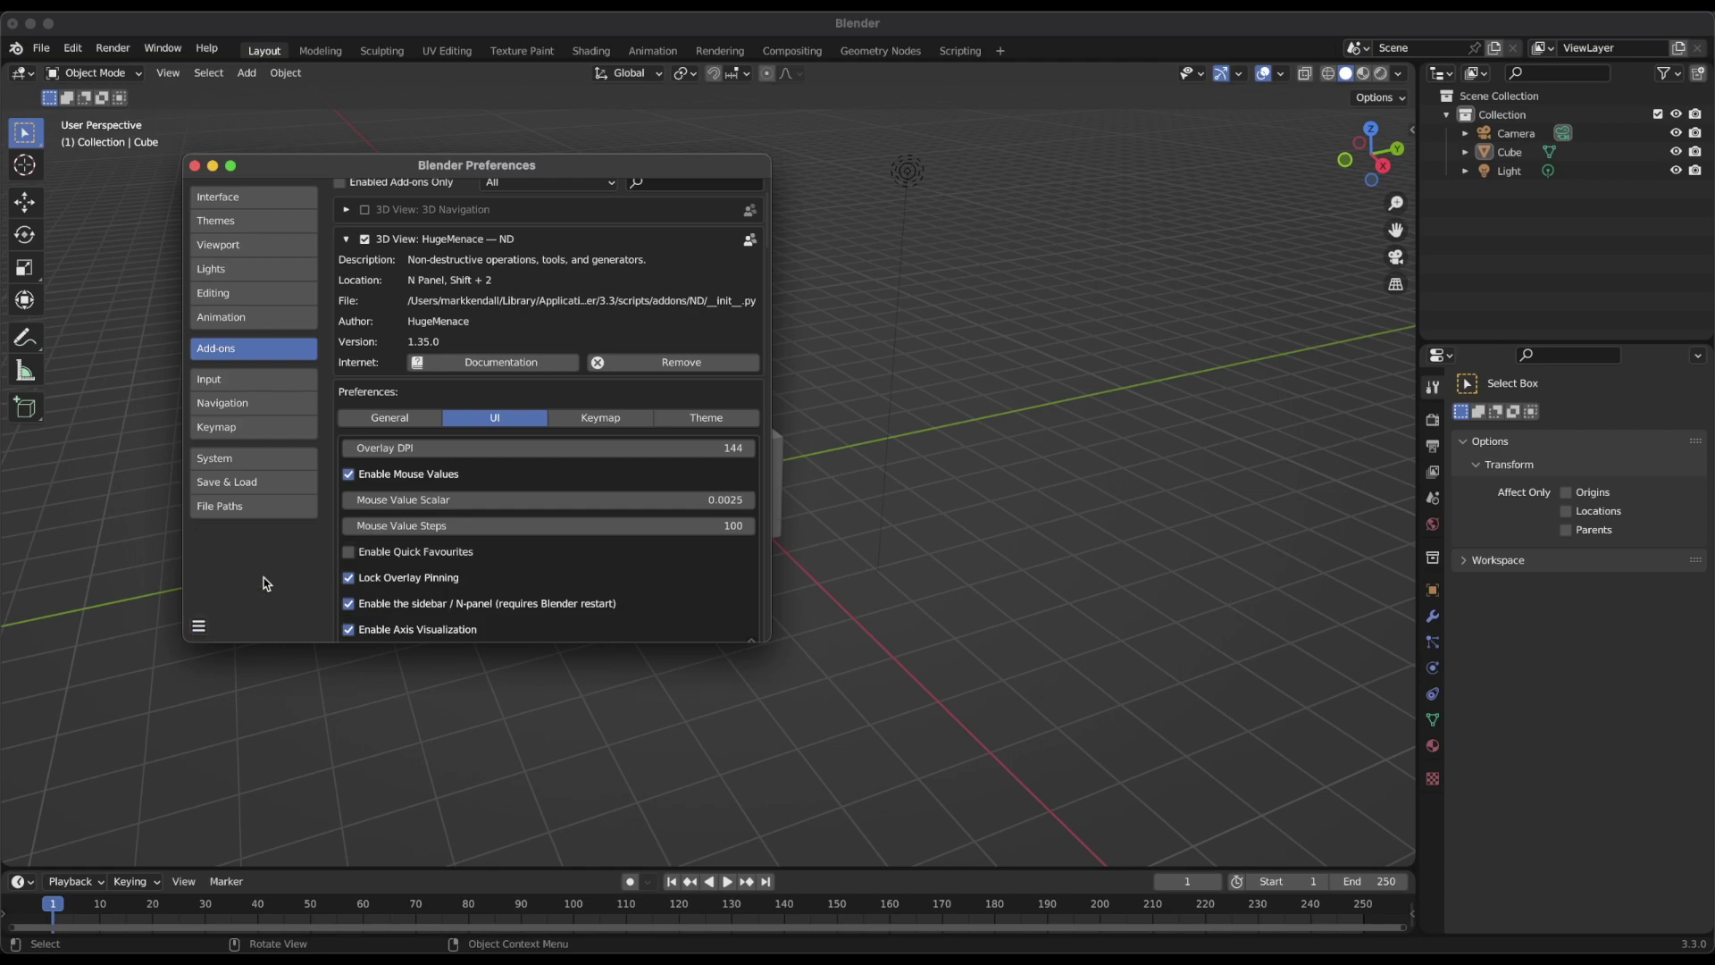
left_click(193, 165)
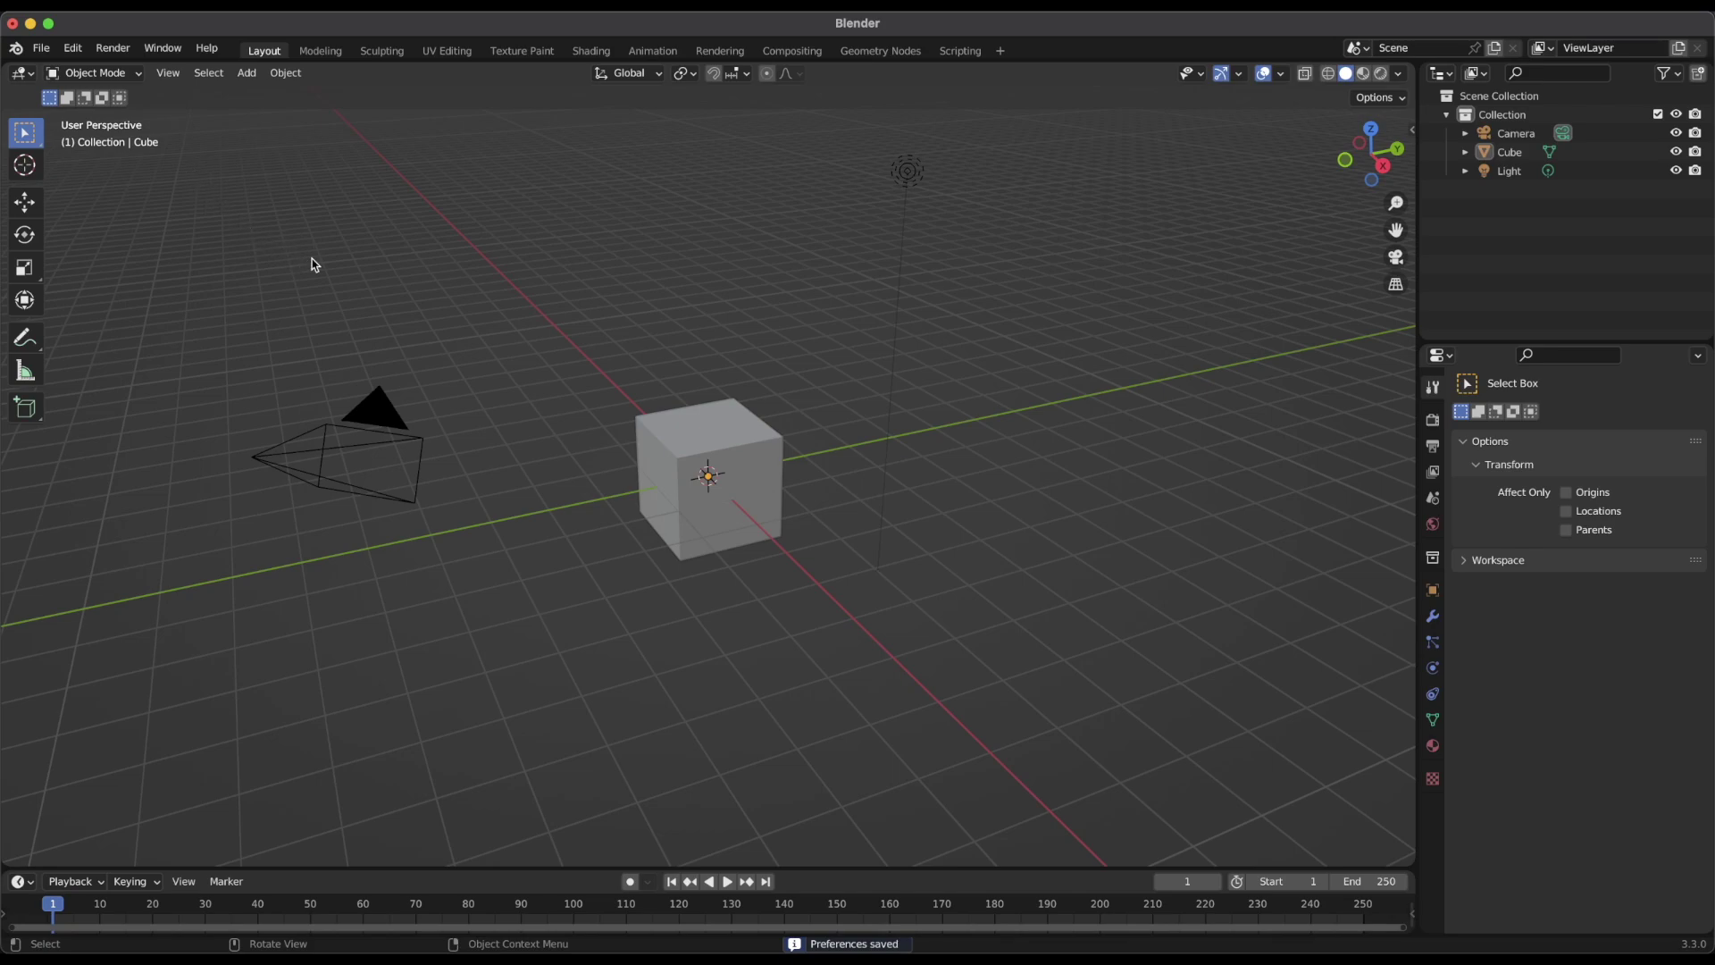
left_click(736, 439)
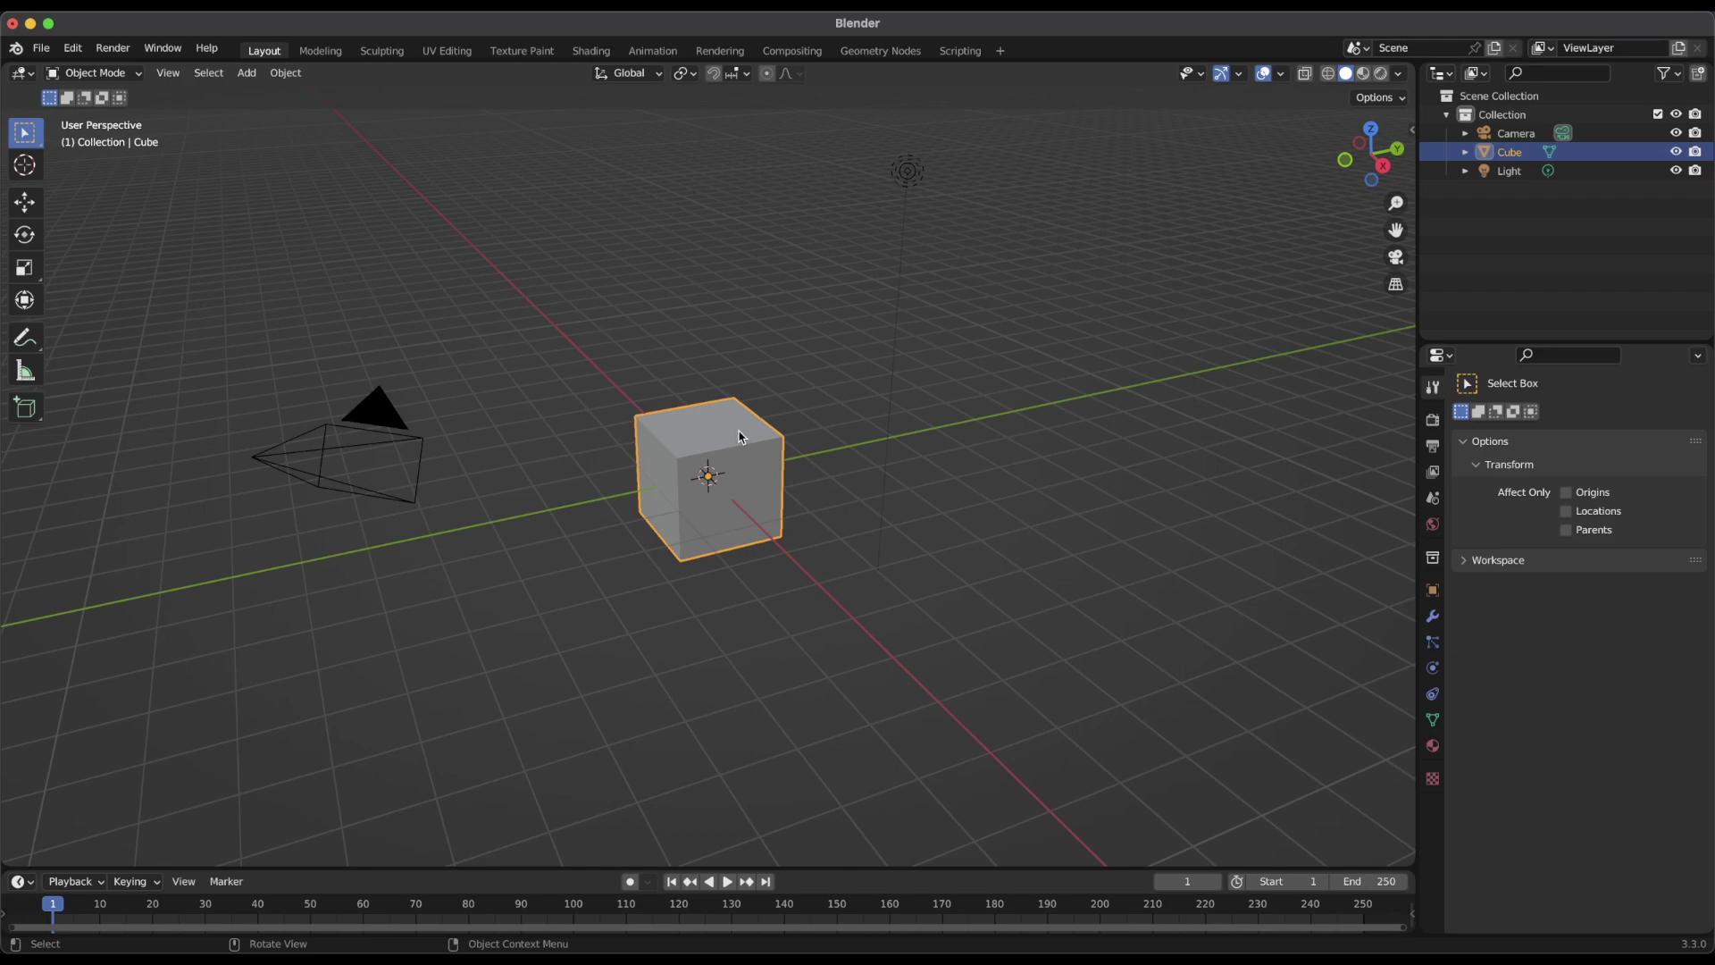
key("f")
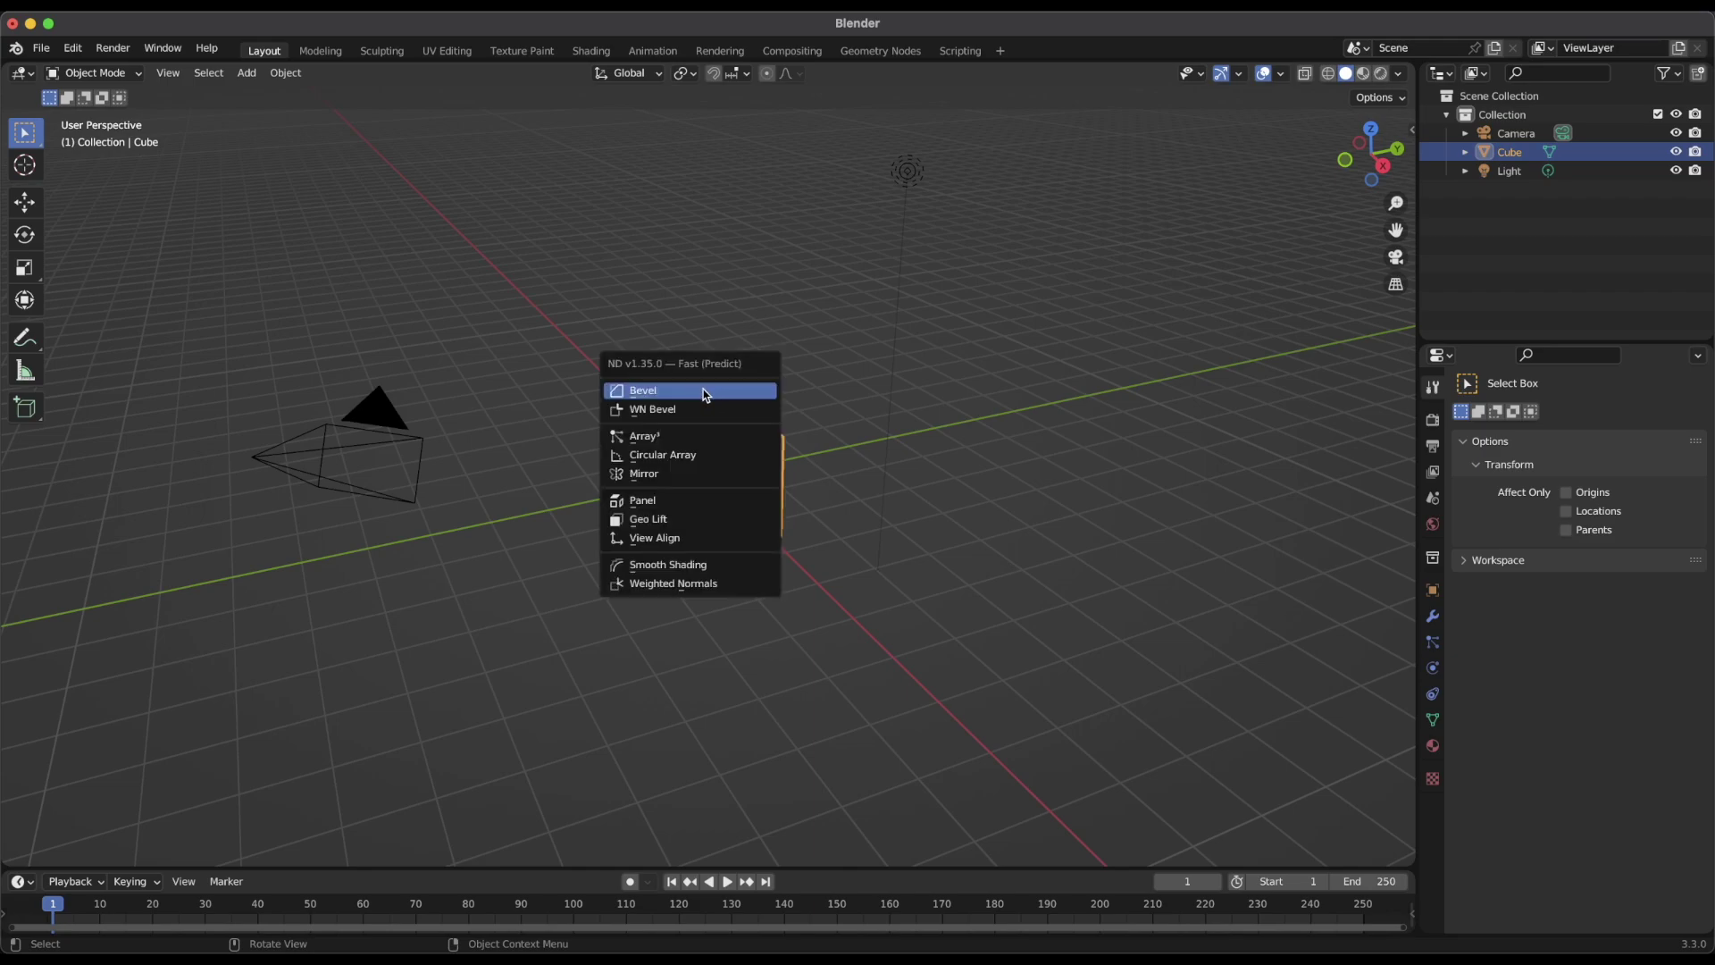
left_click(708, 393)
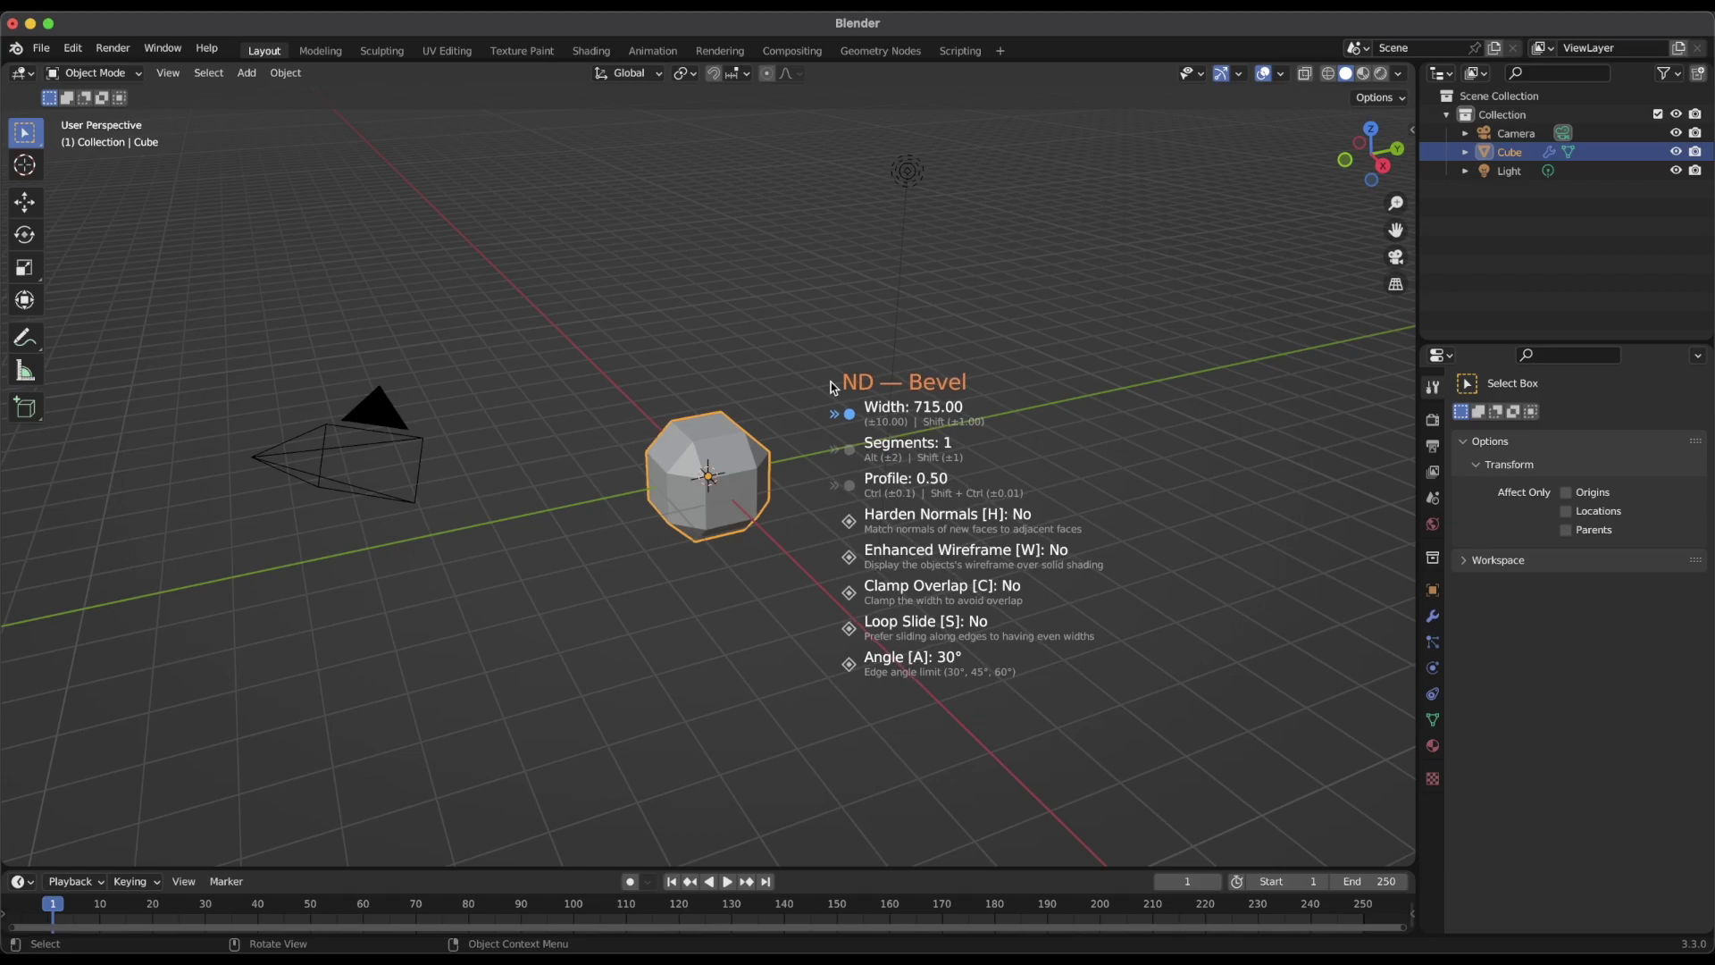
key("Escape")
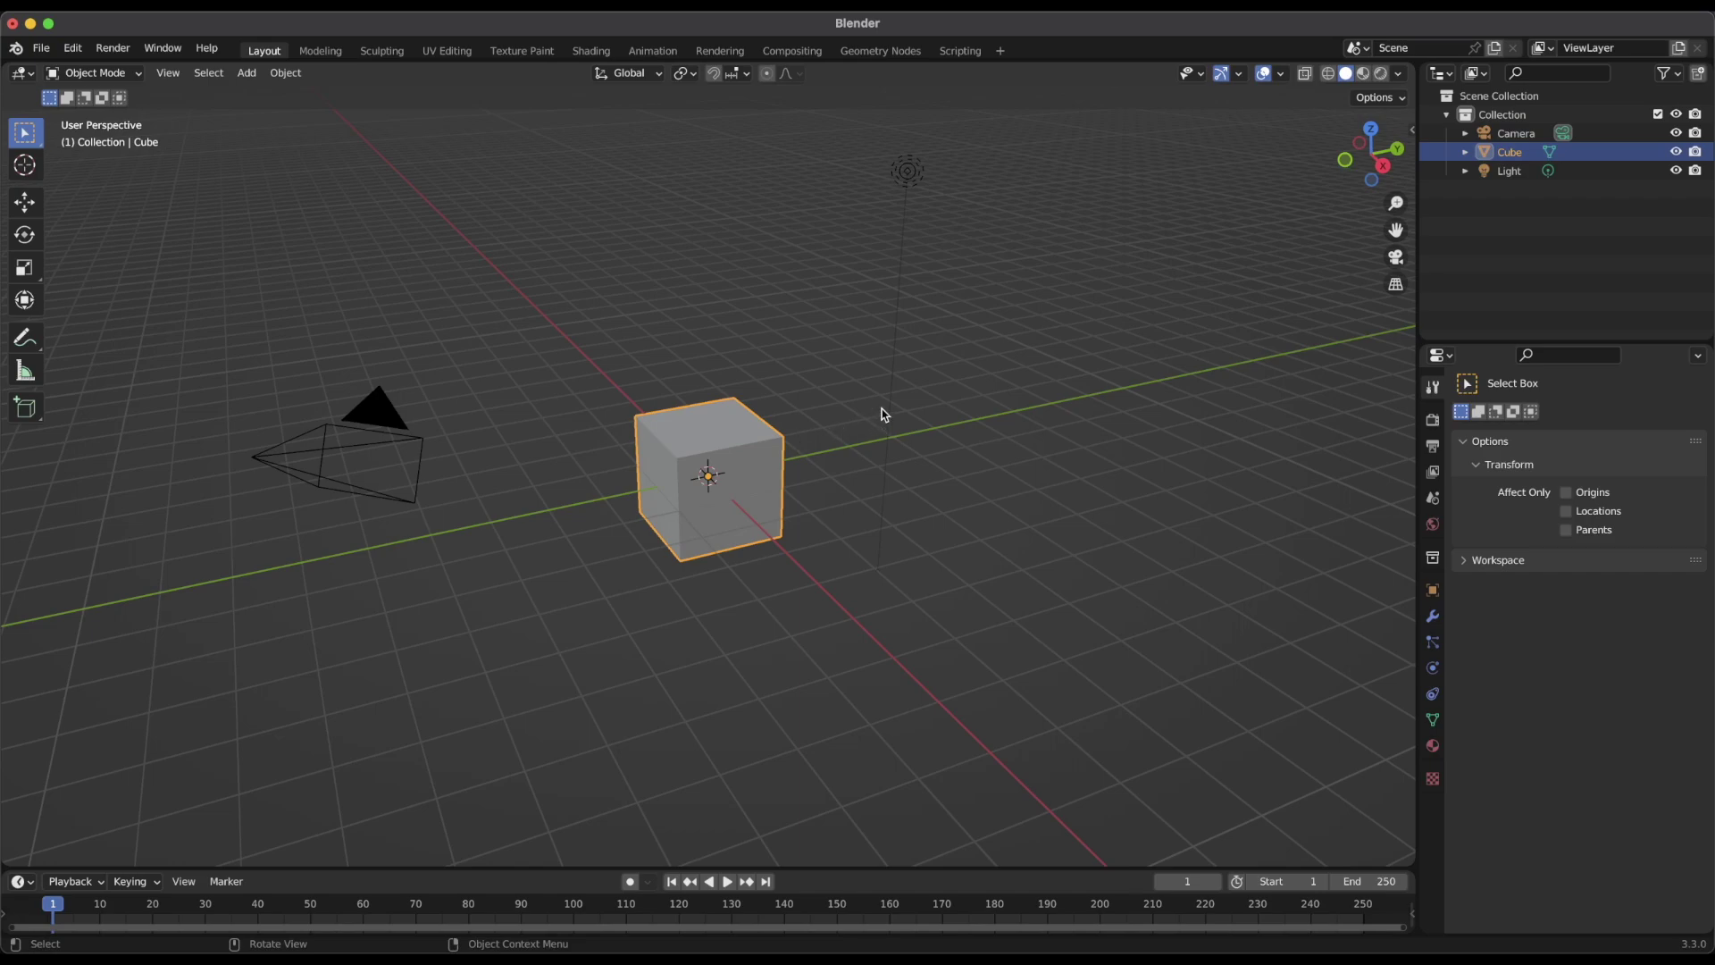
Show the sidebar Transform panel with the cube's 2 m dimensions.
key("n")
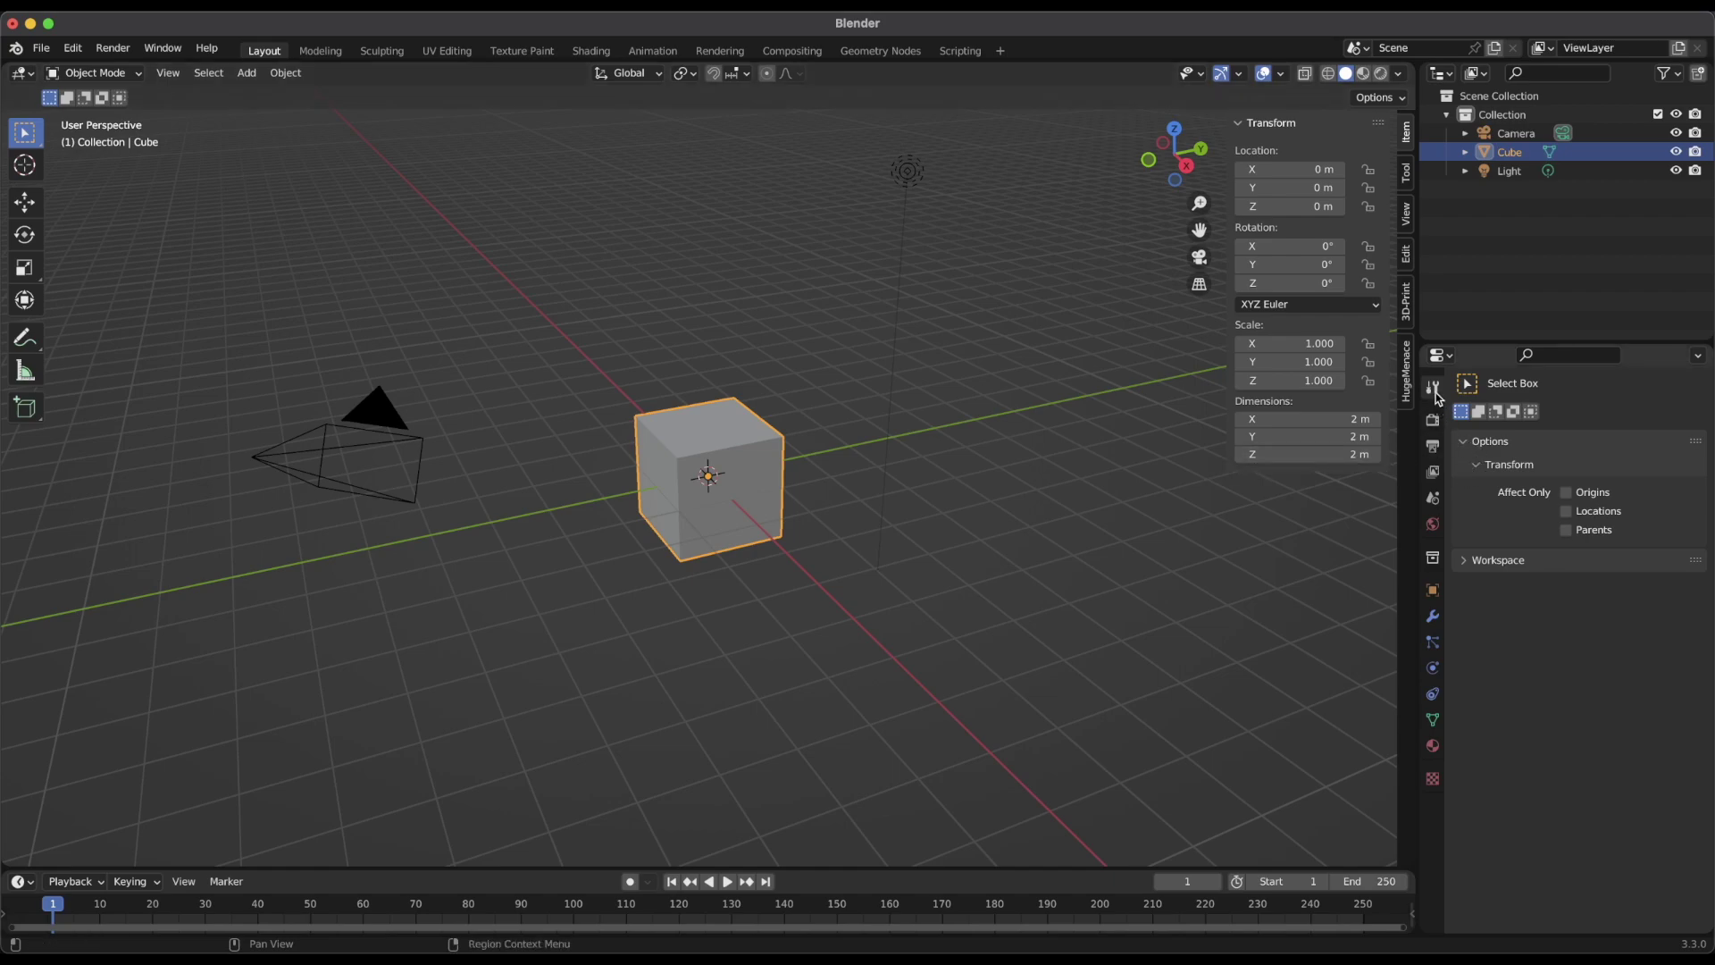
Set scene Units to Metric, Length Millimeters and Unit Scale 0.001.
left_click(1434, 500)
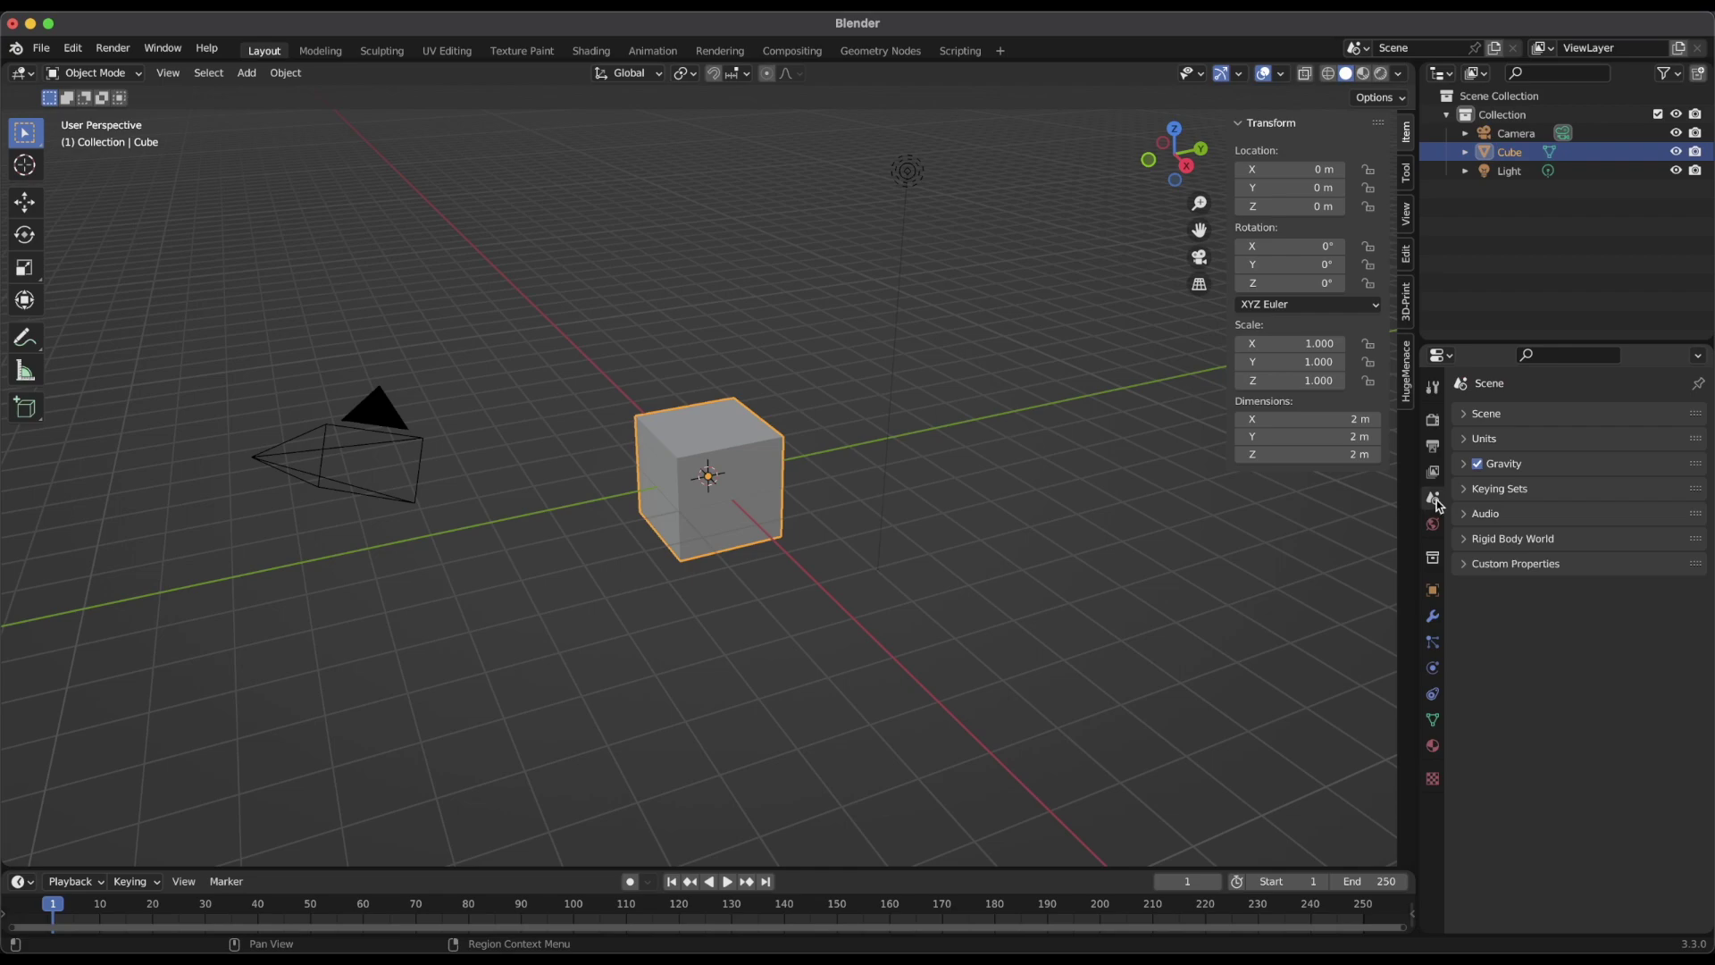
left_click(1468, 438)
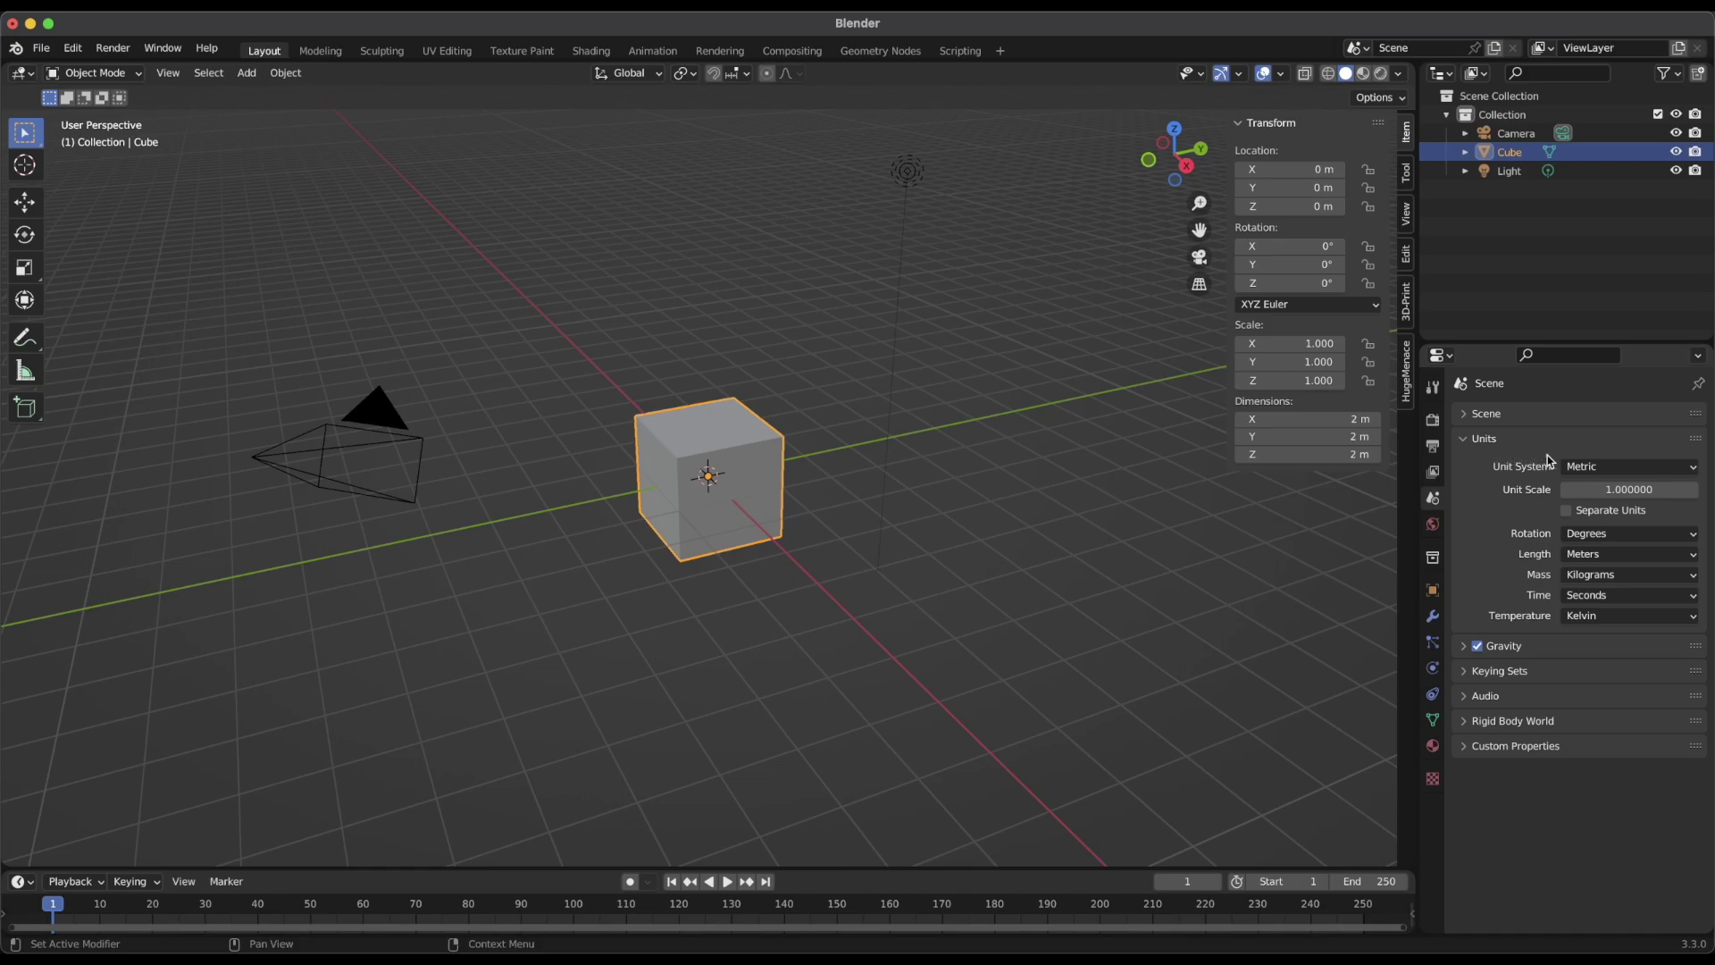
left_click(1600, 470)
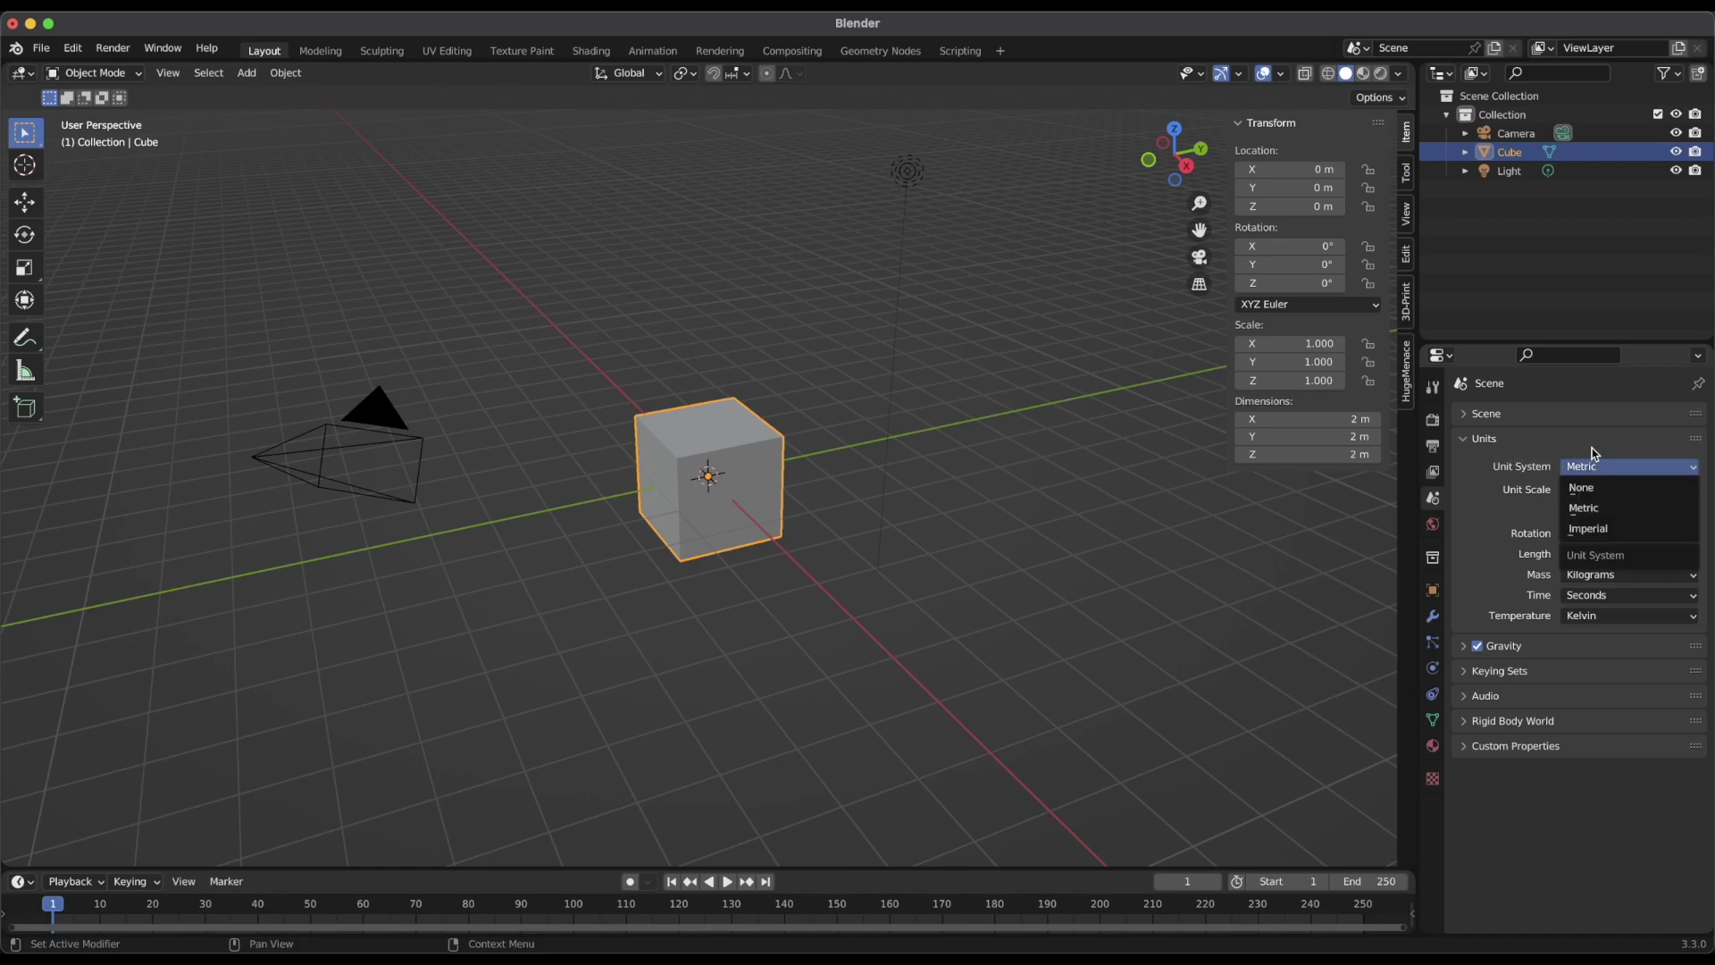
left_click(1595, 458)
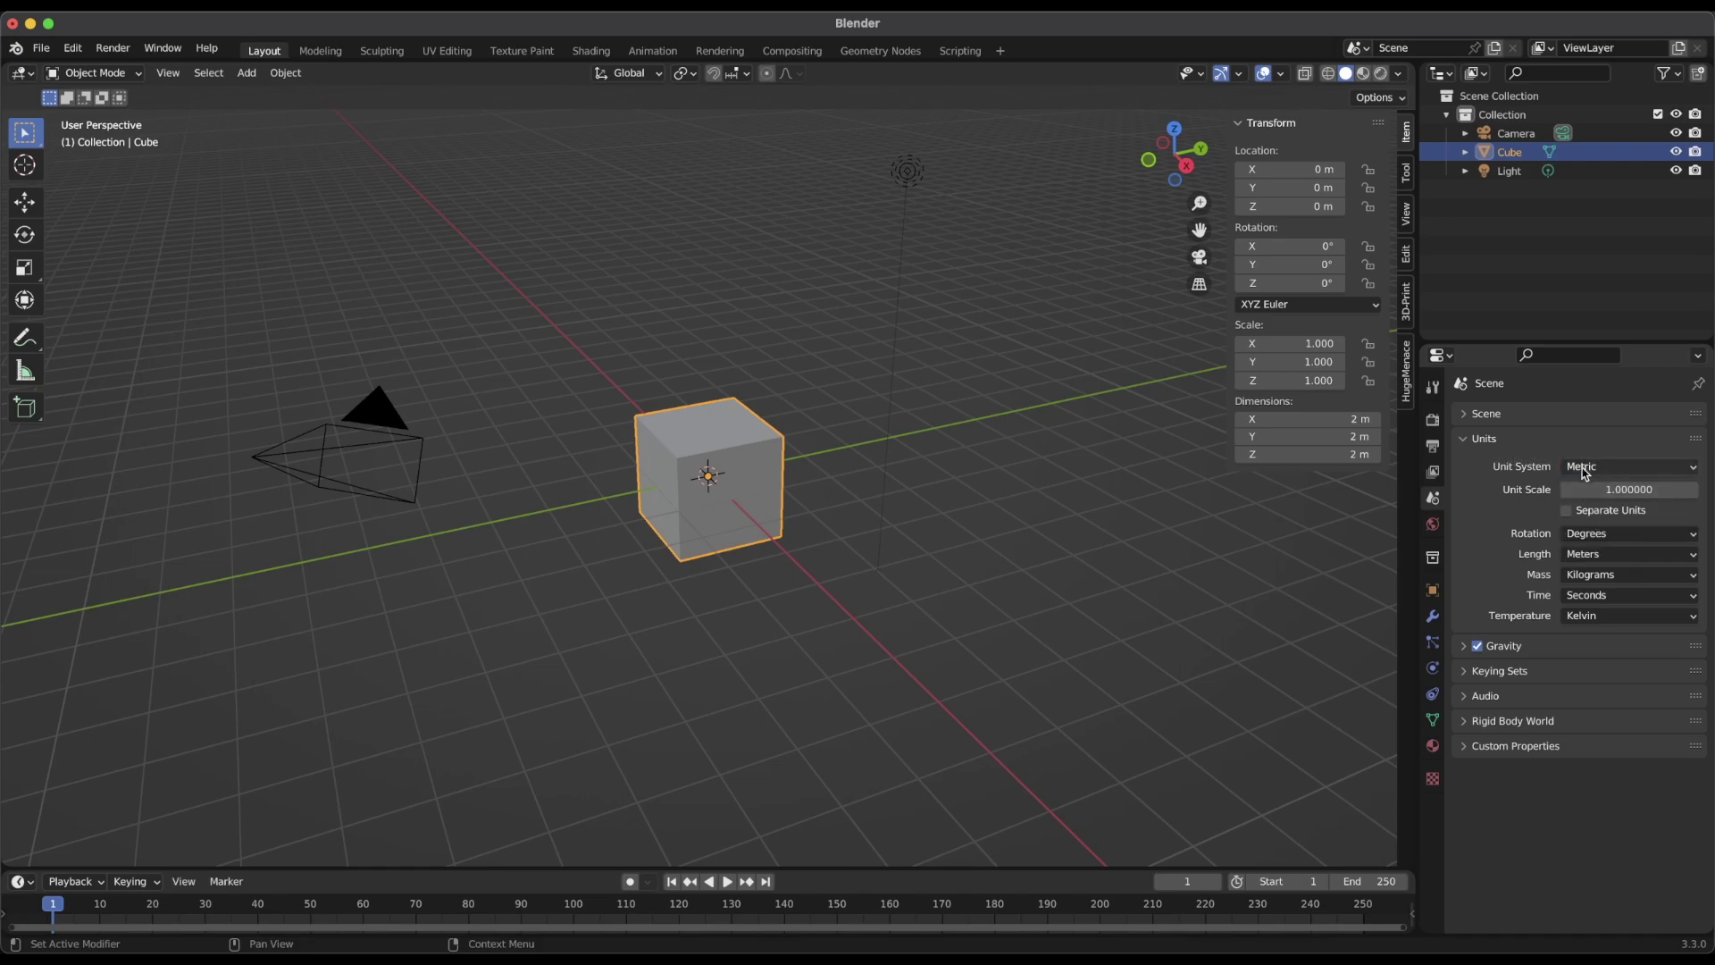
left_click(1588, 556)
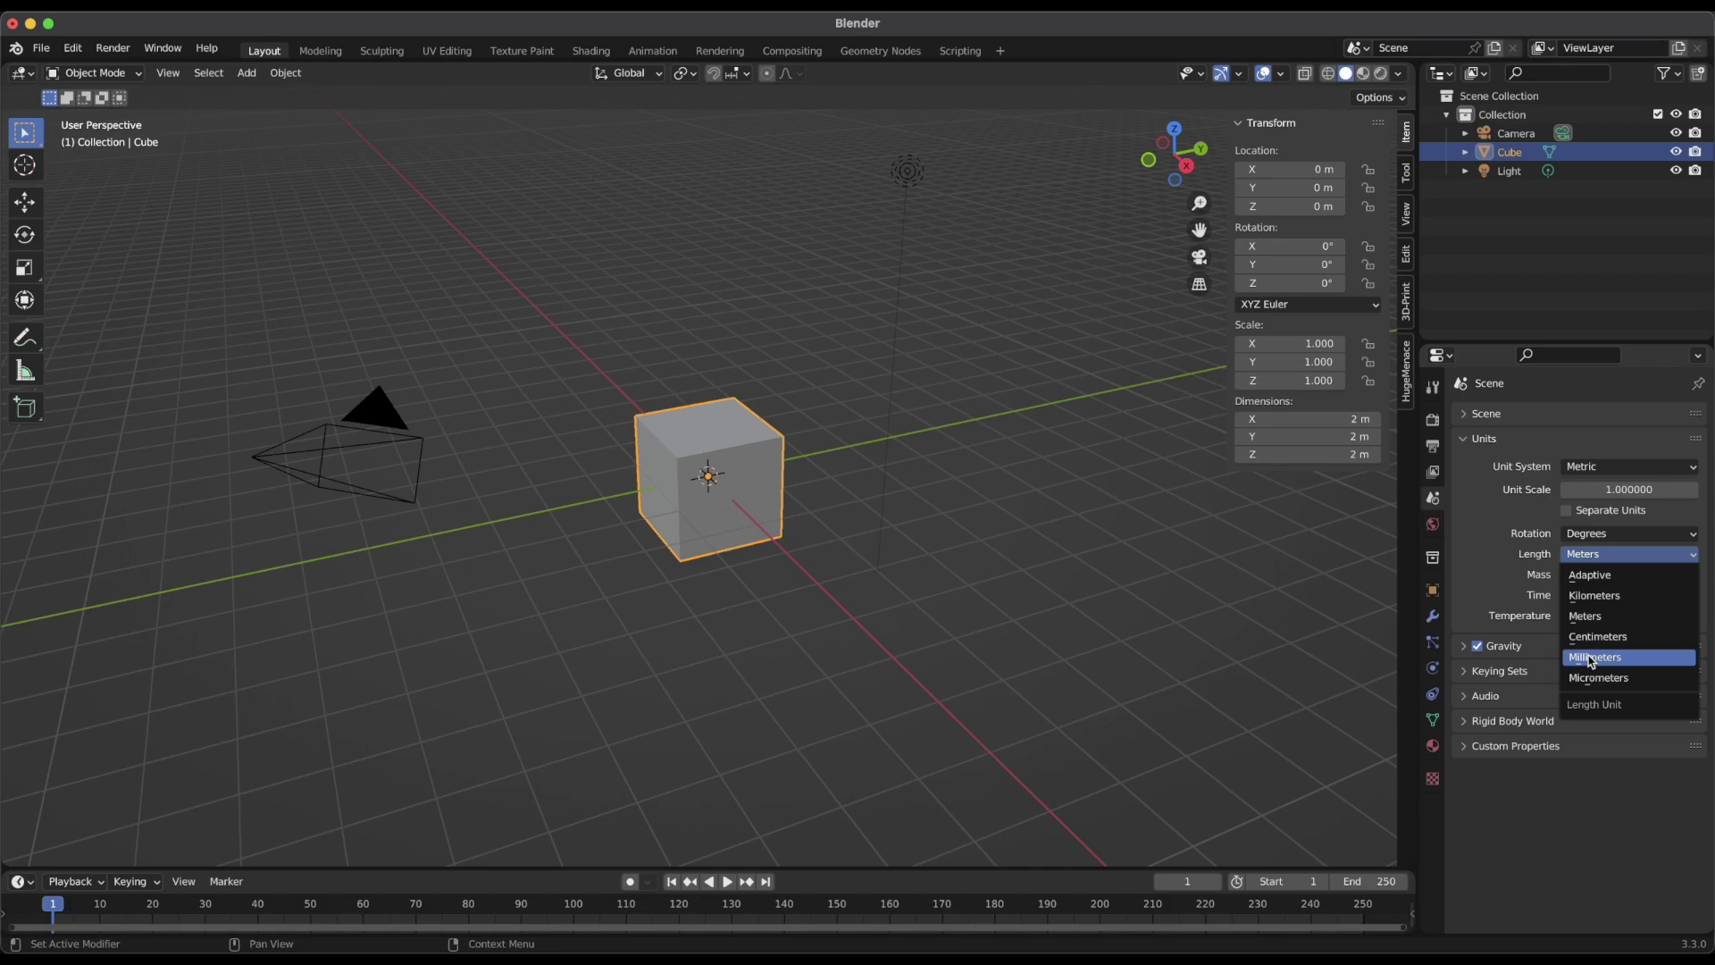
left_click(1593, 658)
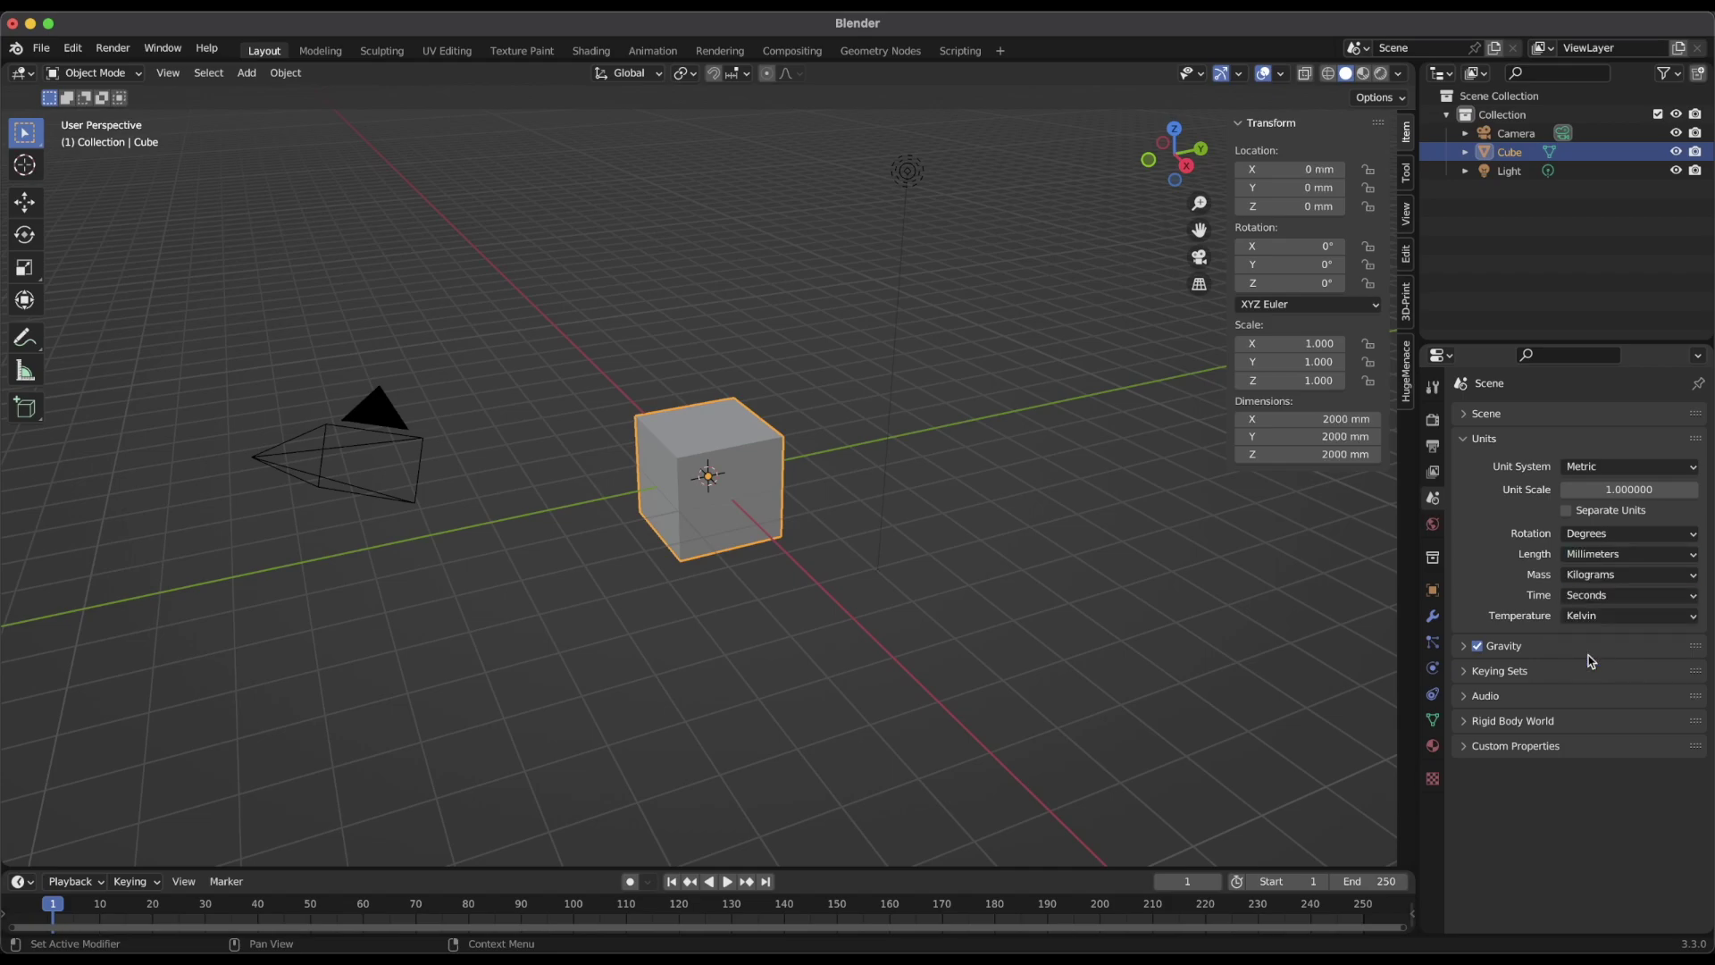
left_click(1622, 491)
type("1.0")
left_click_drag(1625, 491, 1554, 489)
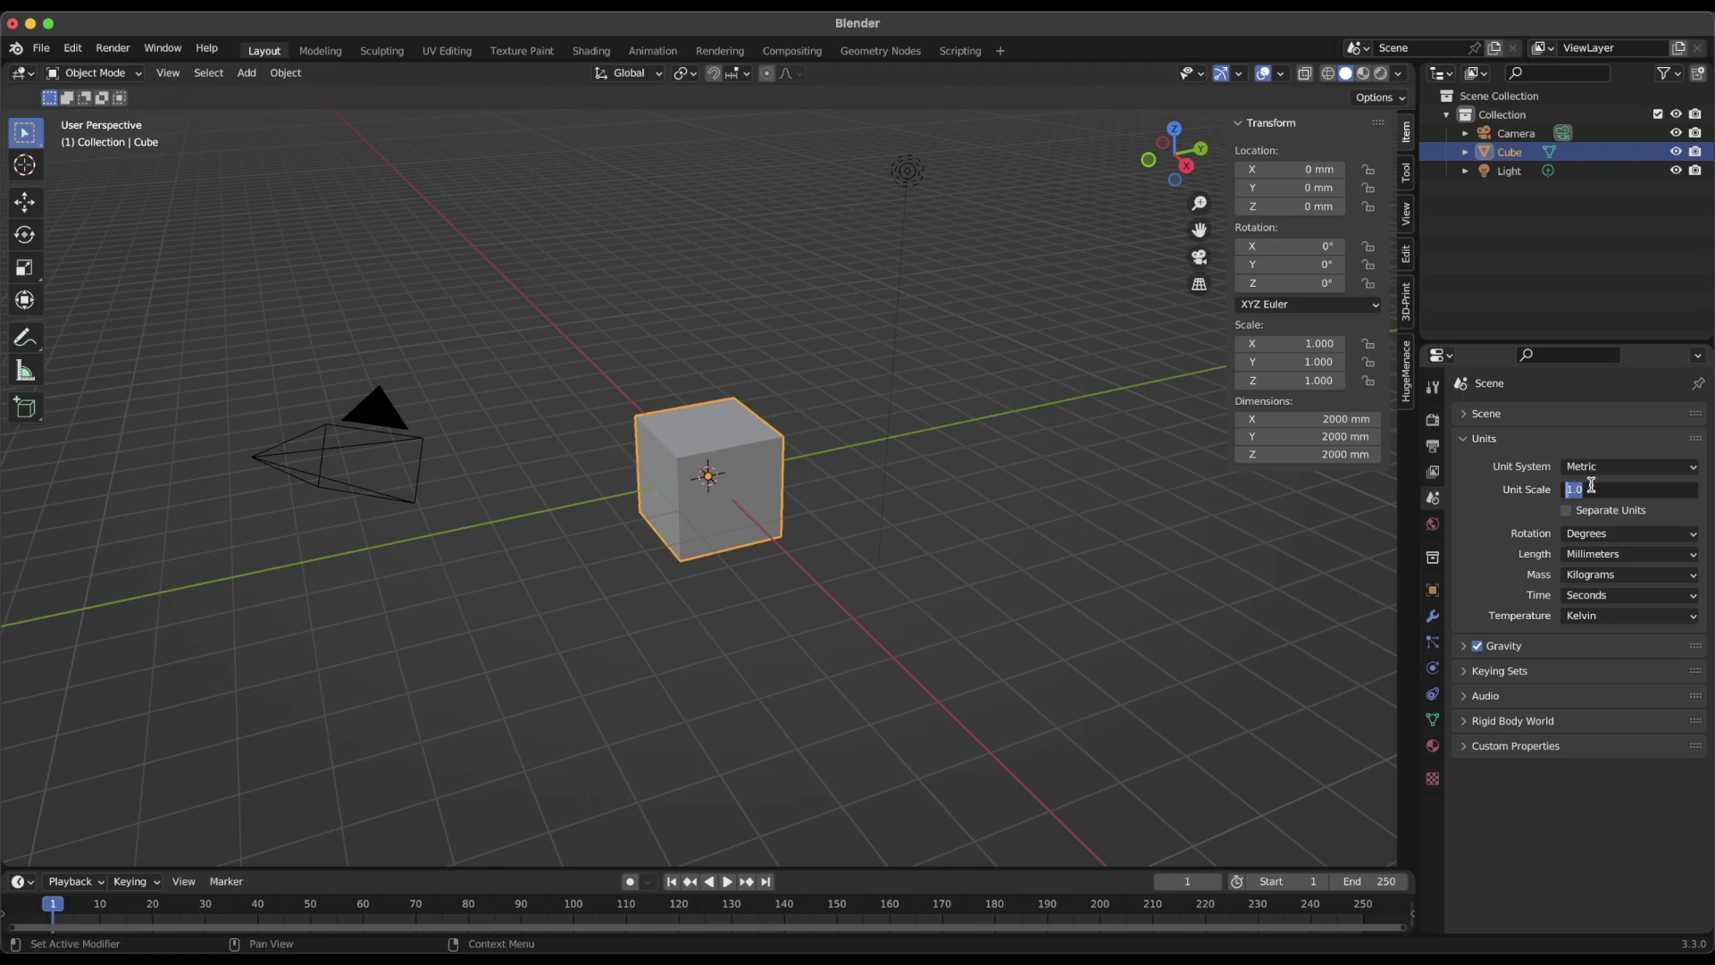
type(".001")
key("Return")
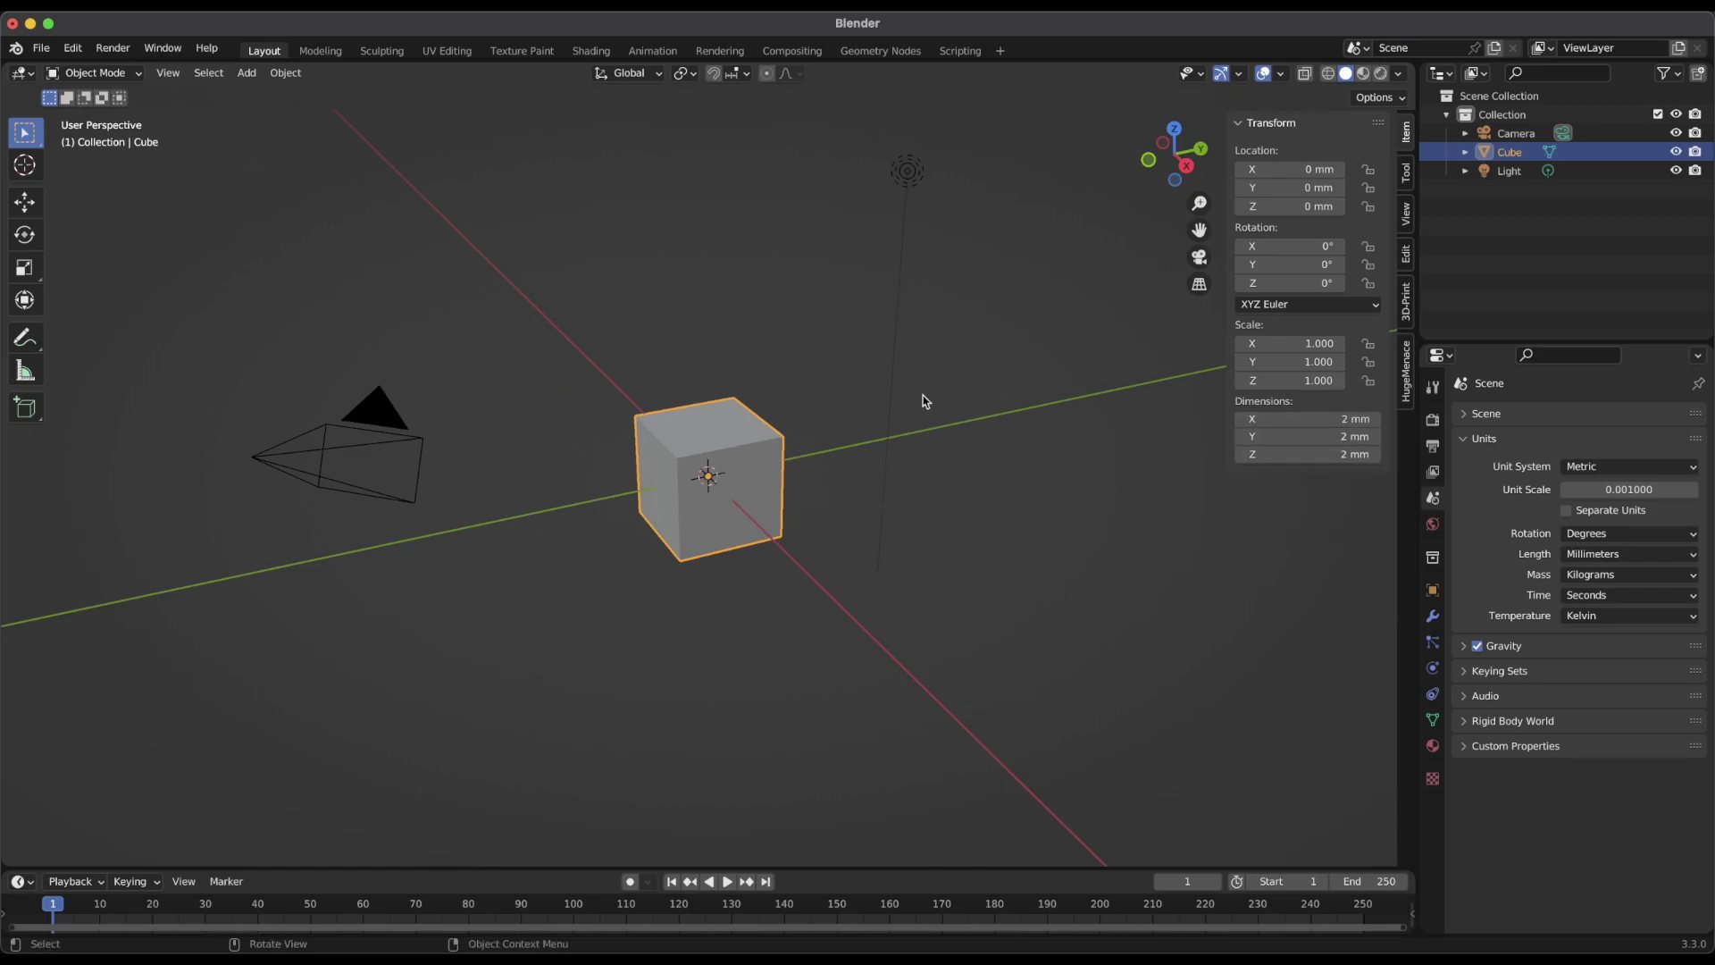
left_click(1282, 75)
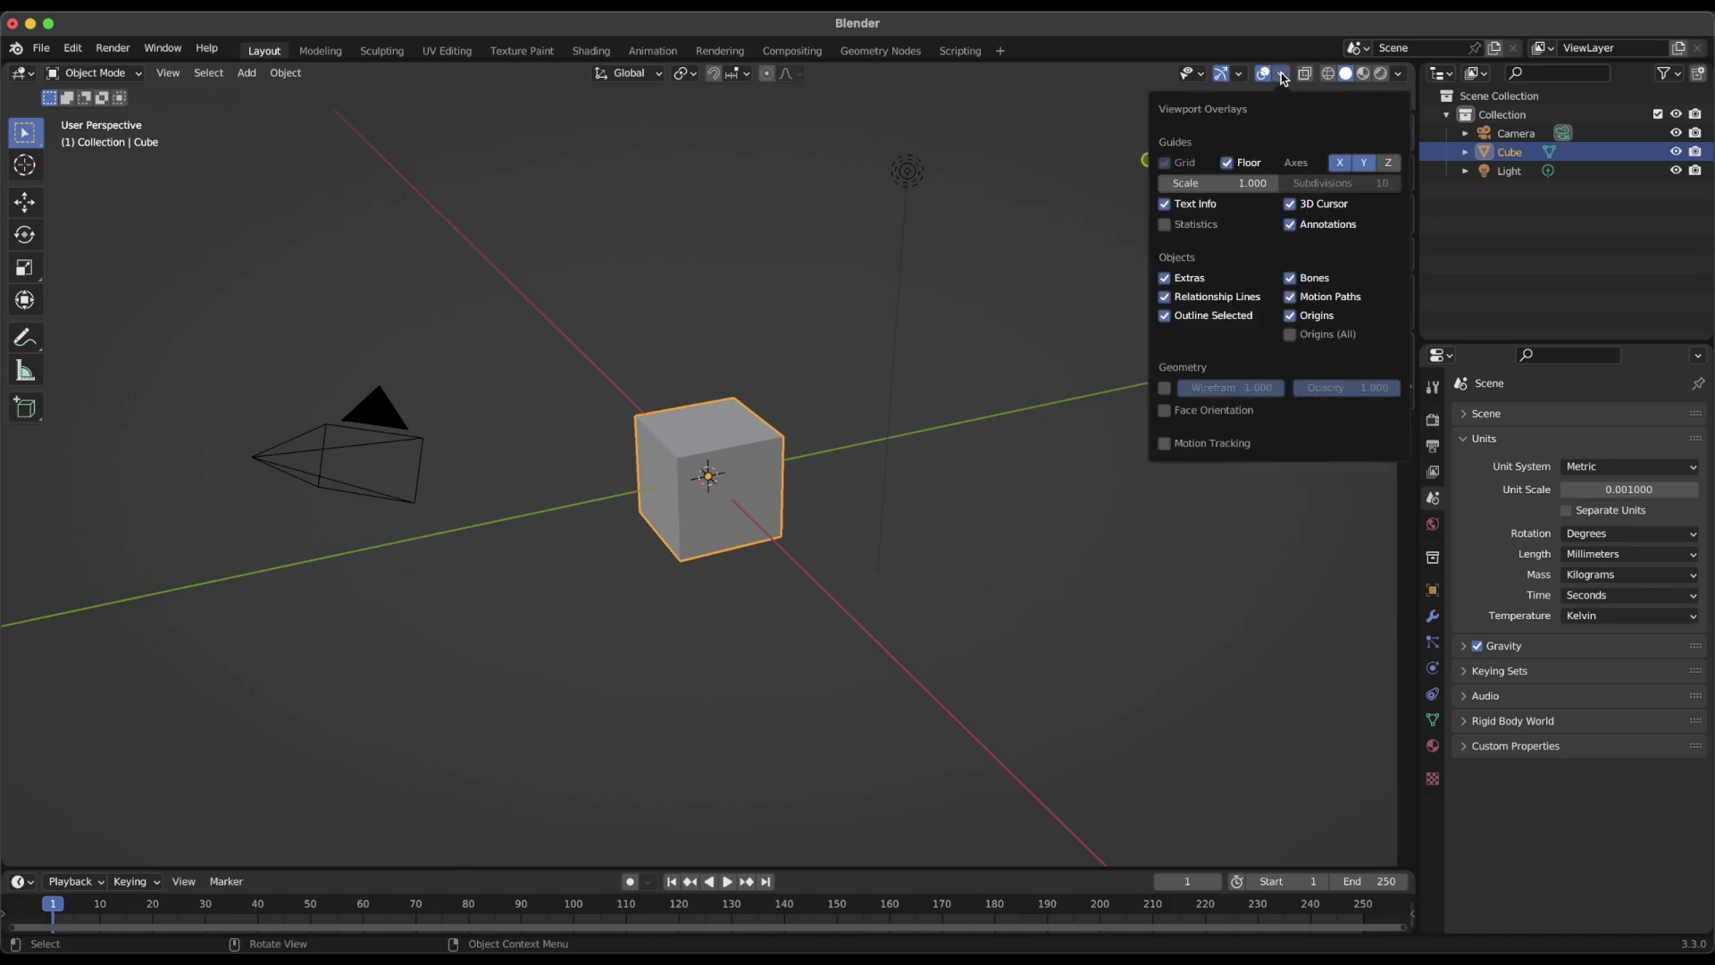
Set the overlay grid Scale to 0.001 and hide the sidebar again.
left_click(1224, 183)
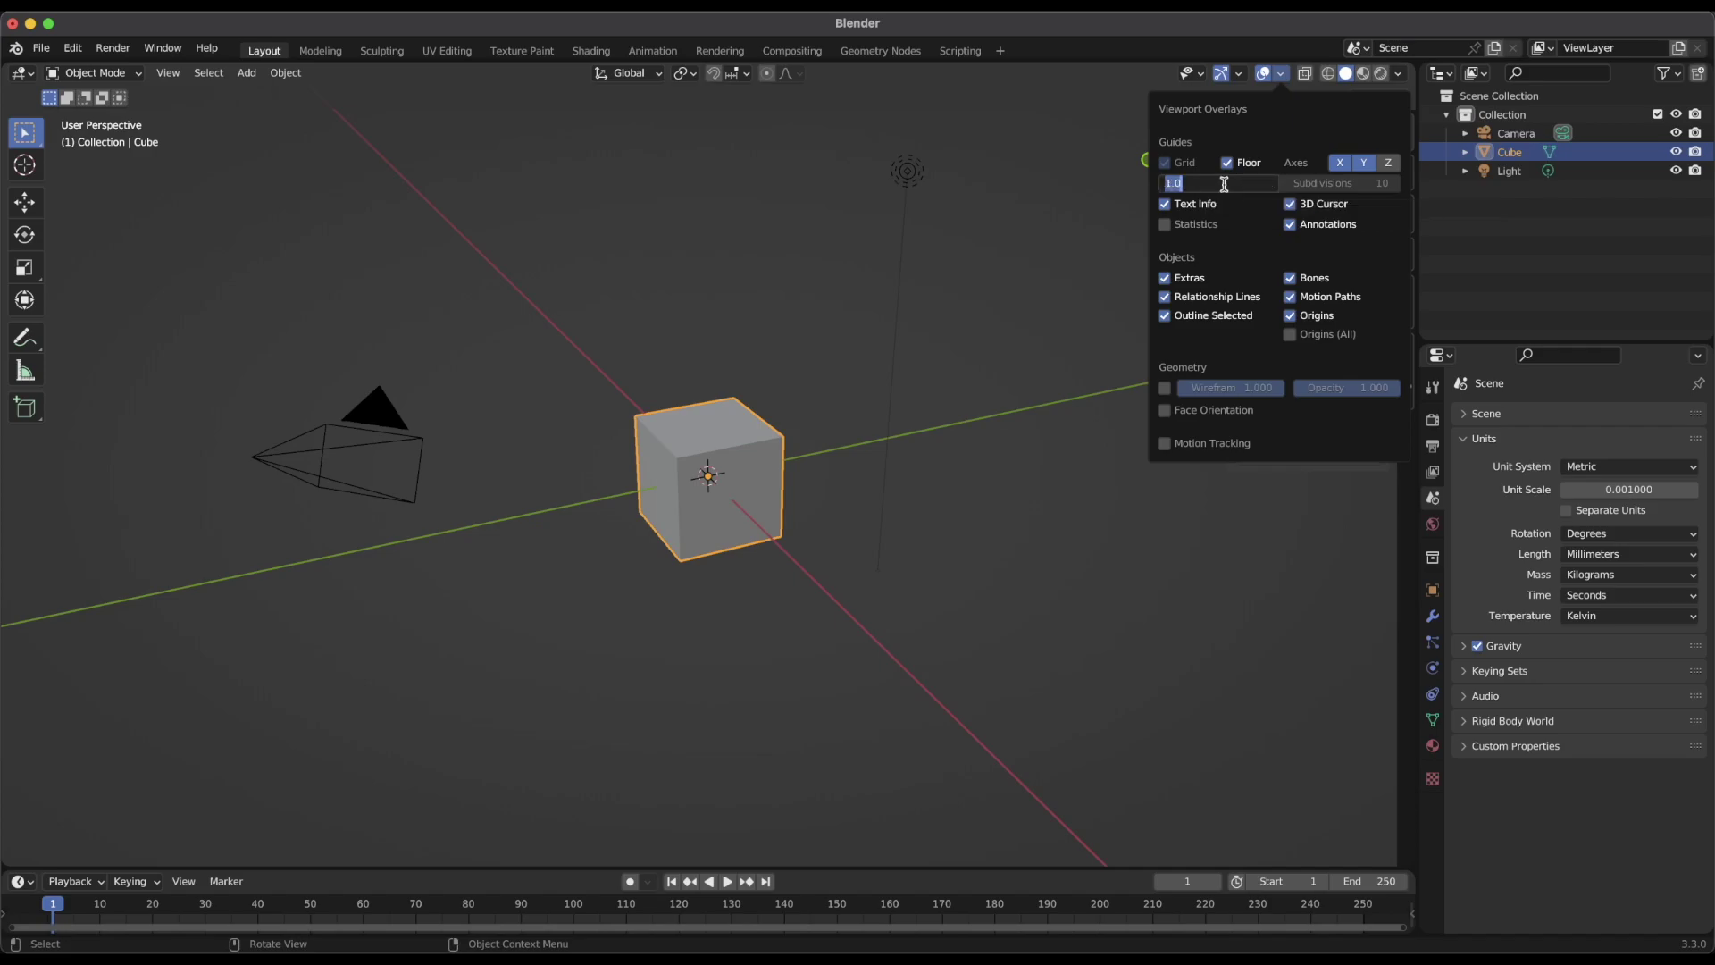
type(".001")
key("Return")
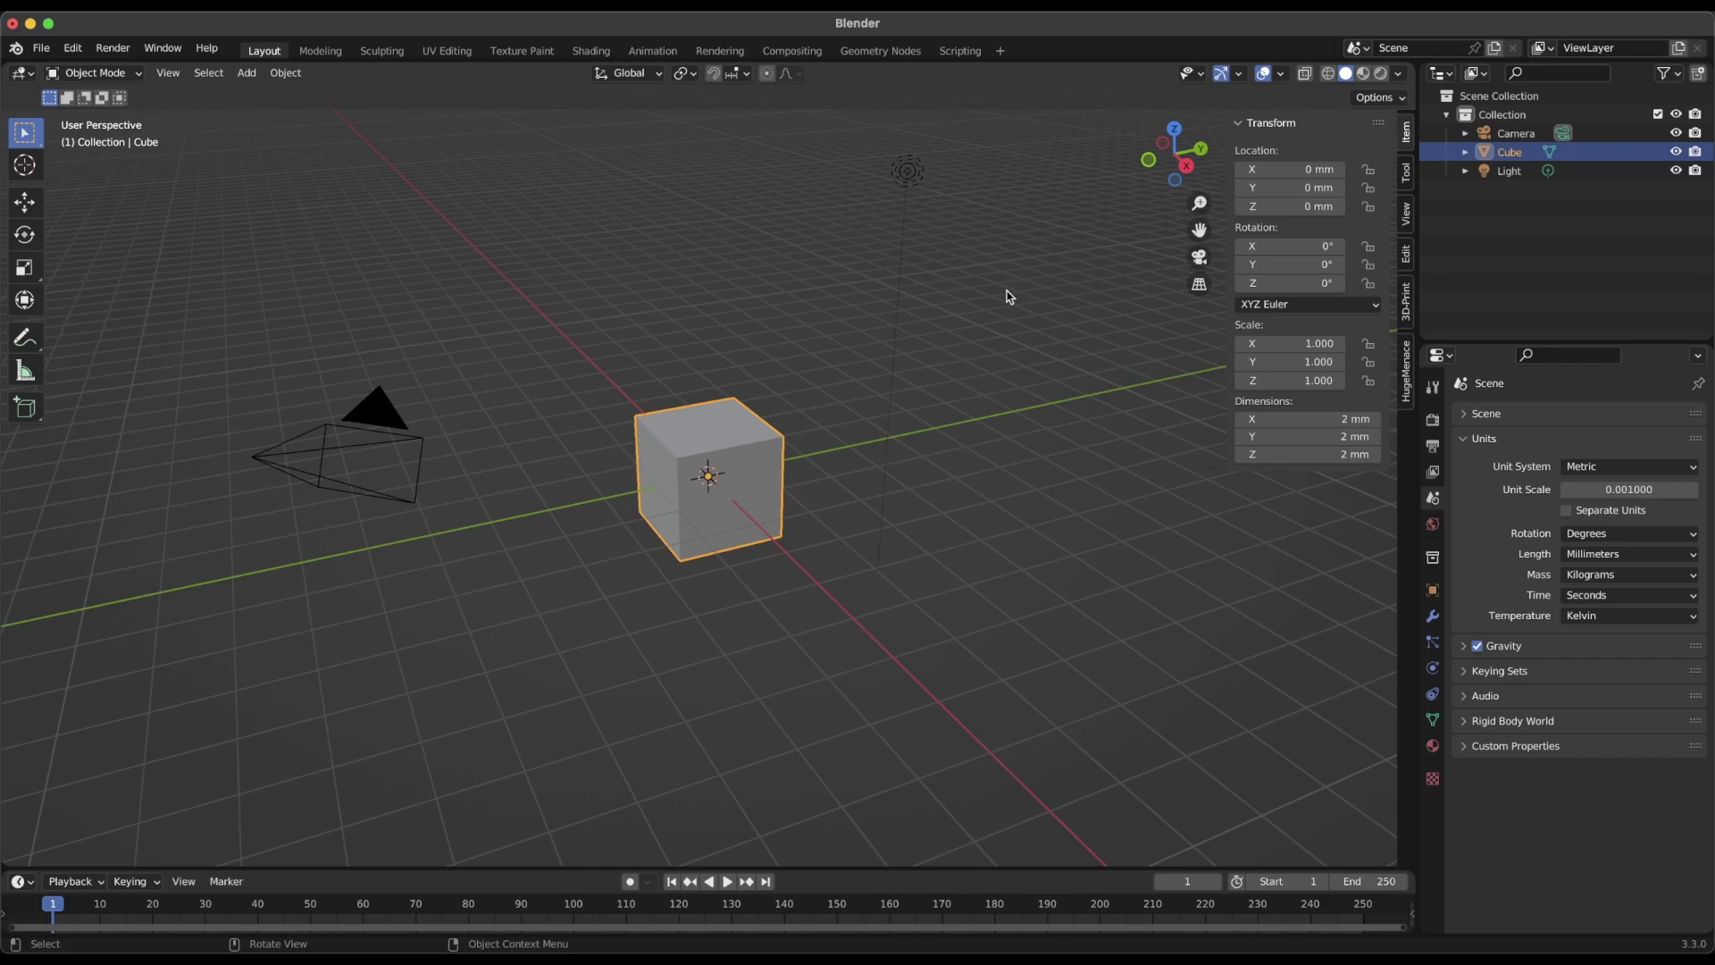
key("n")
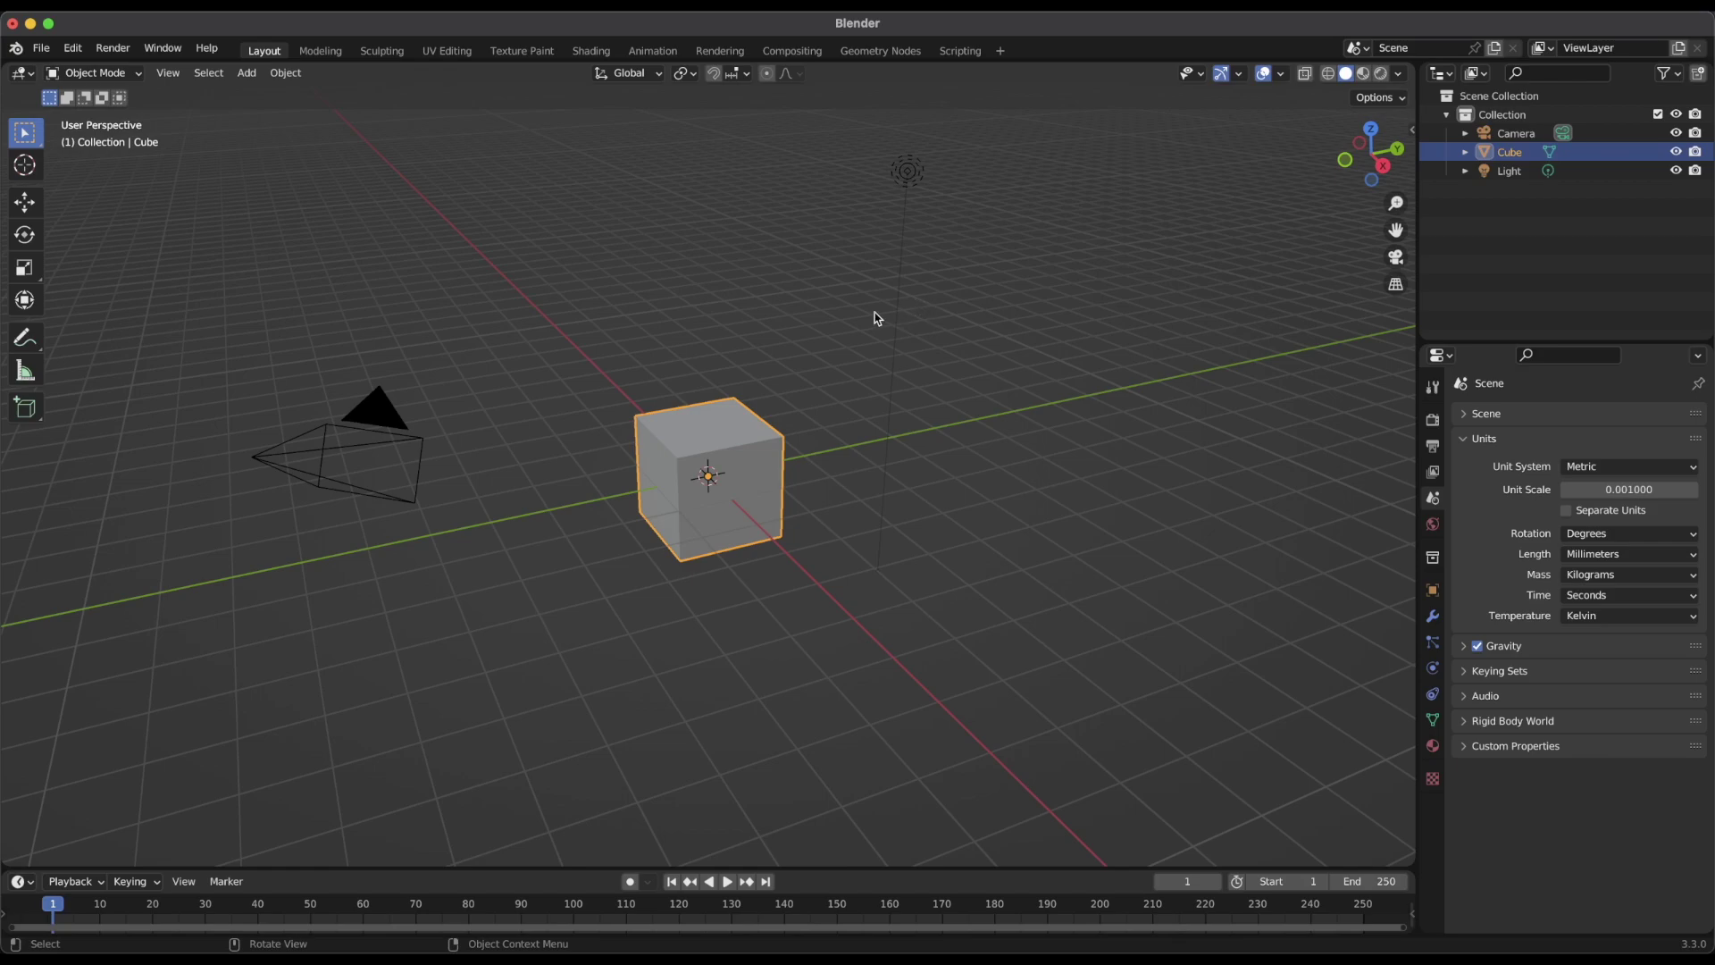
Save the current millimetre scene as the startup file via File > Defaults.
left_click(42, 49)
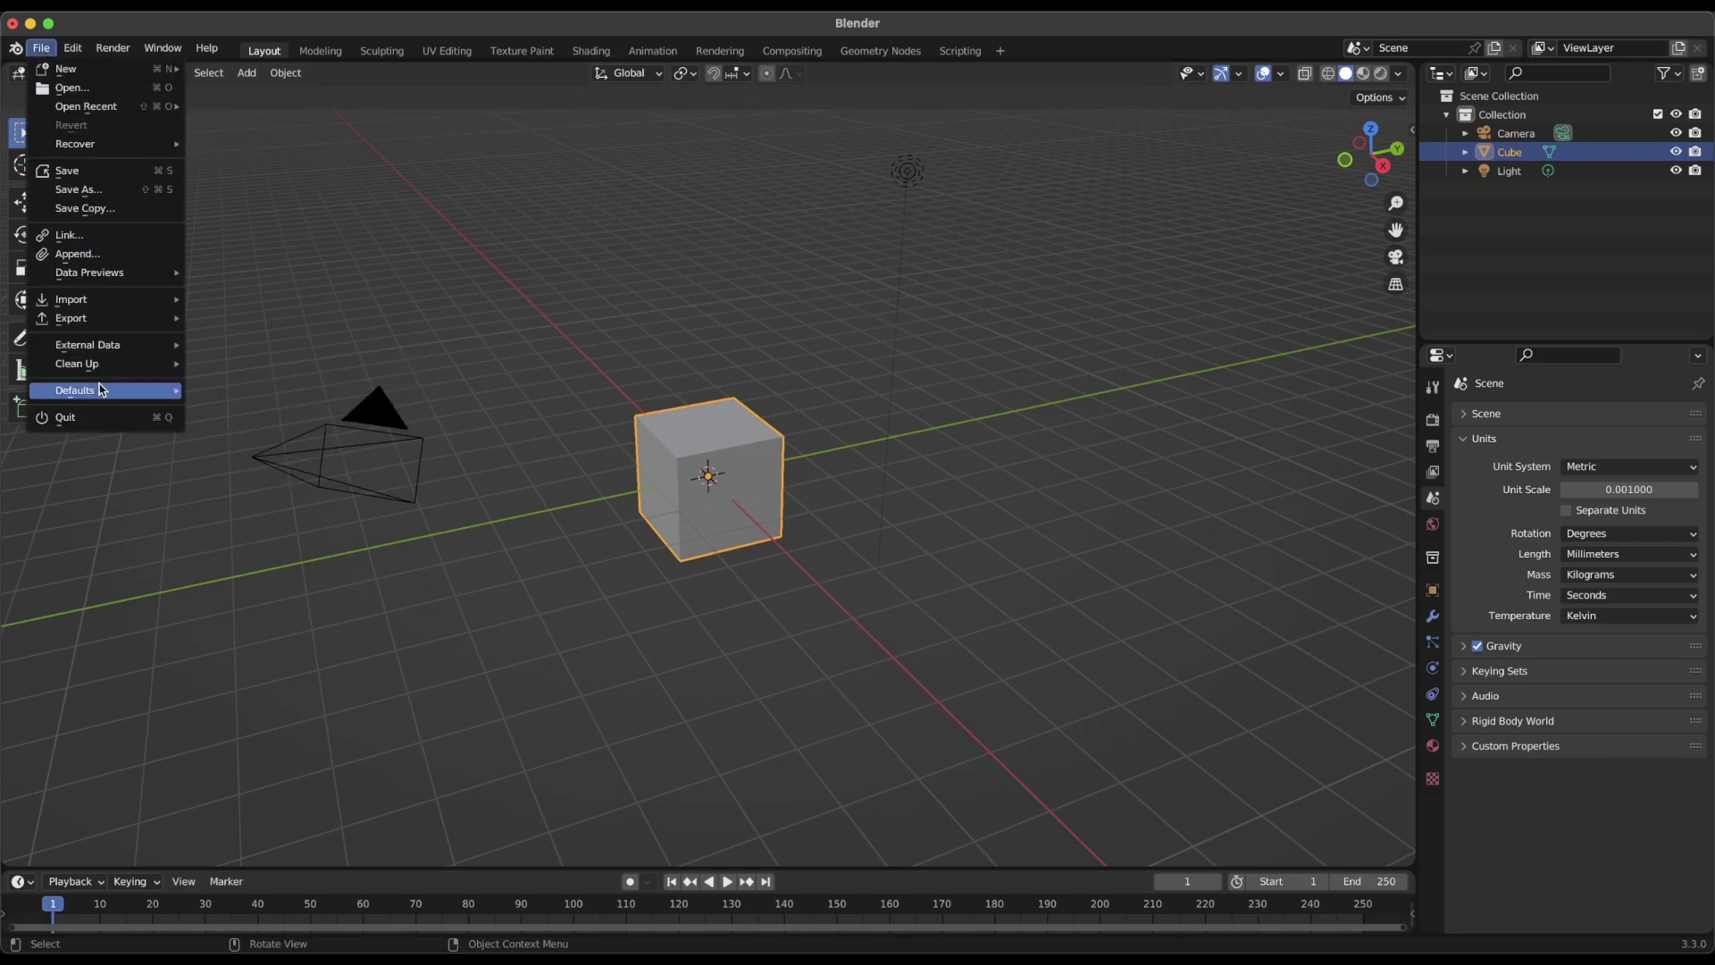
mouse_move(98, 393)
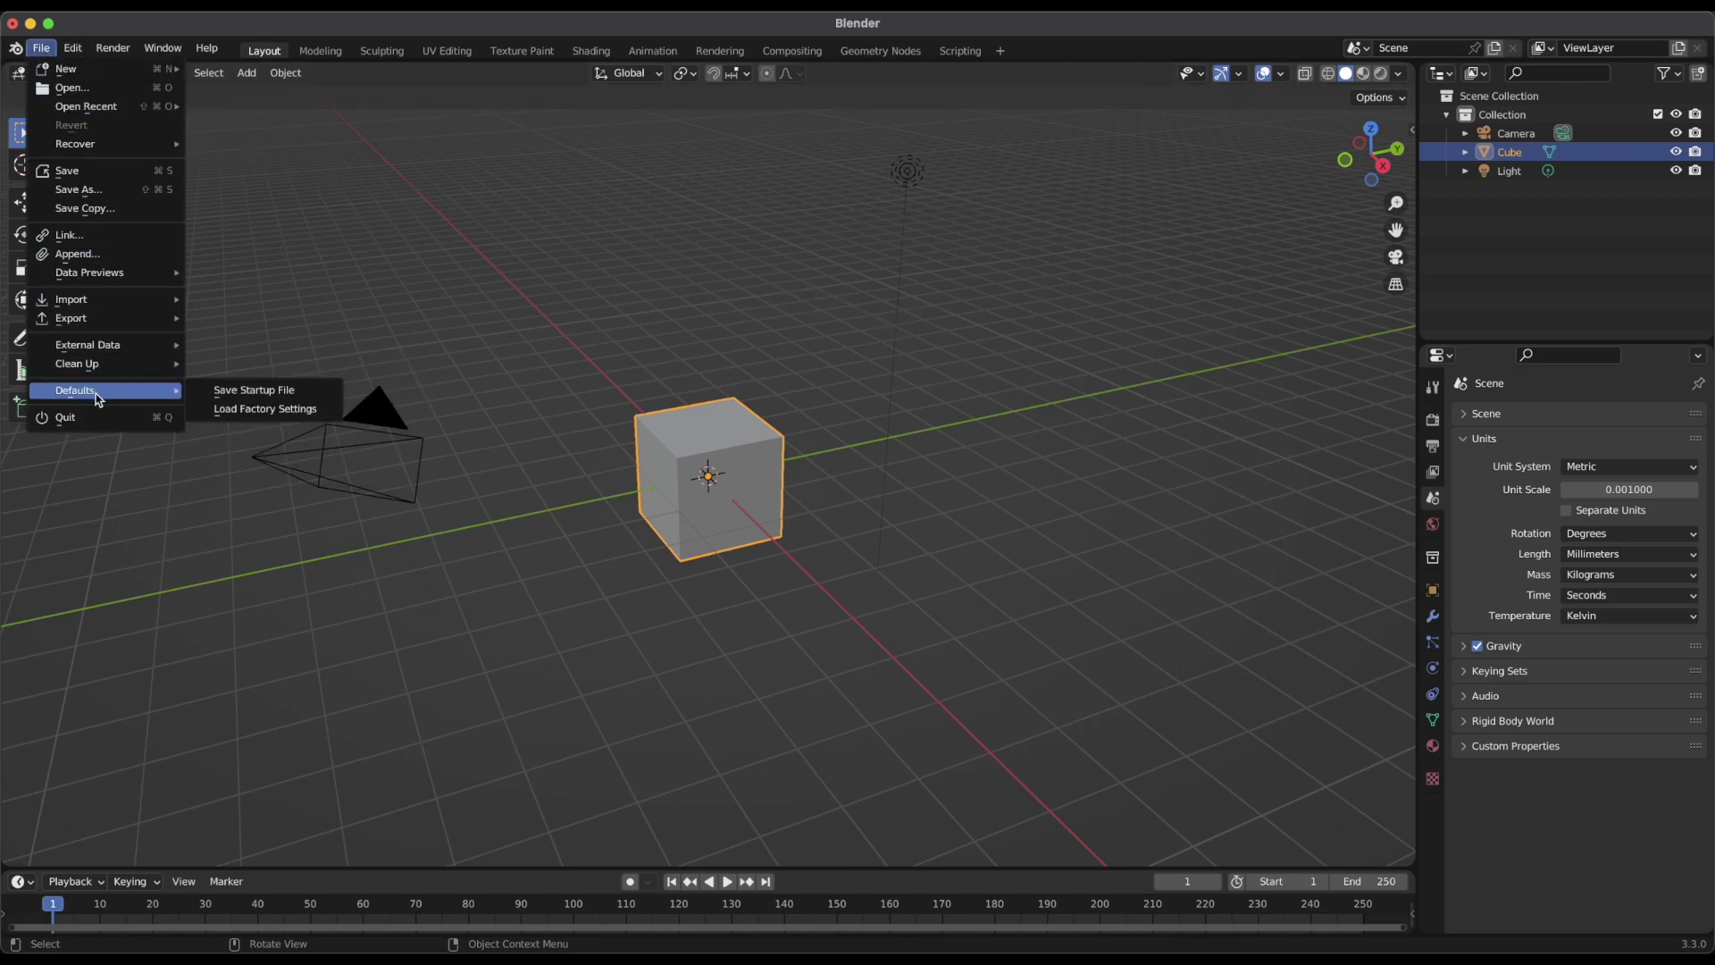
left_click(248, 395)
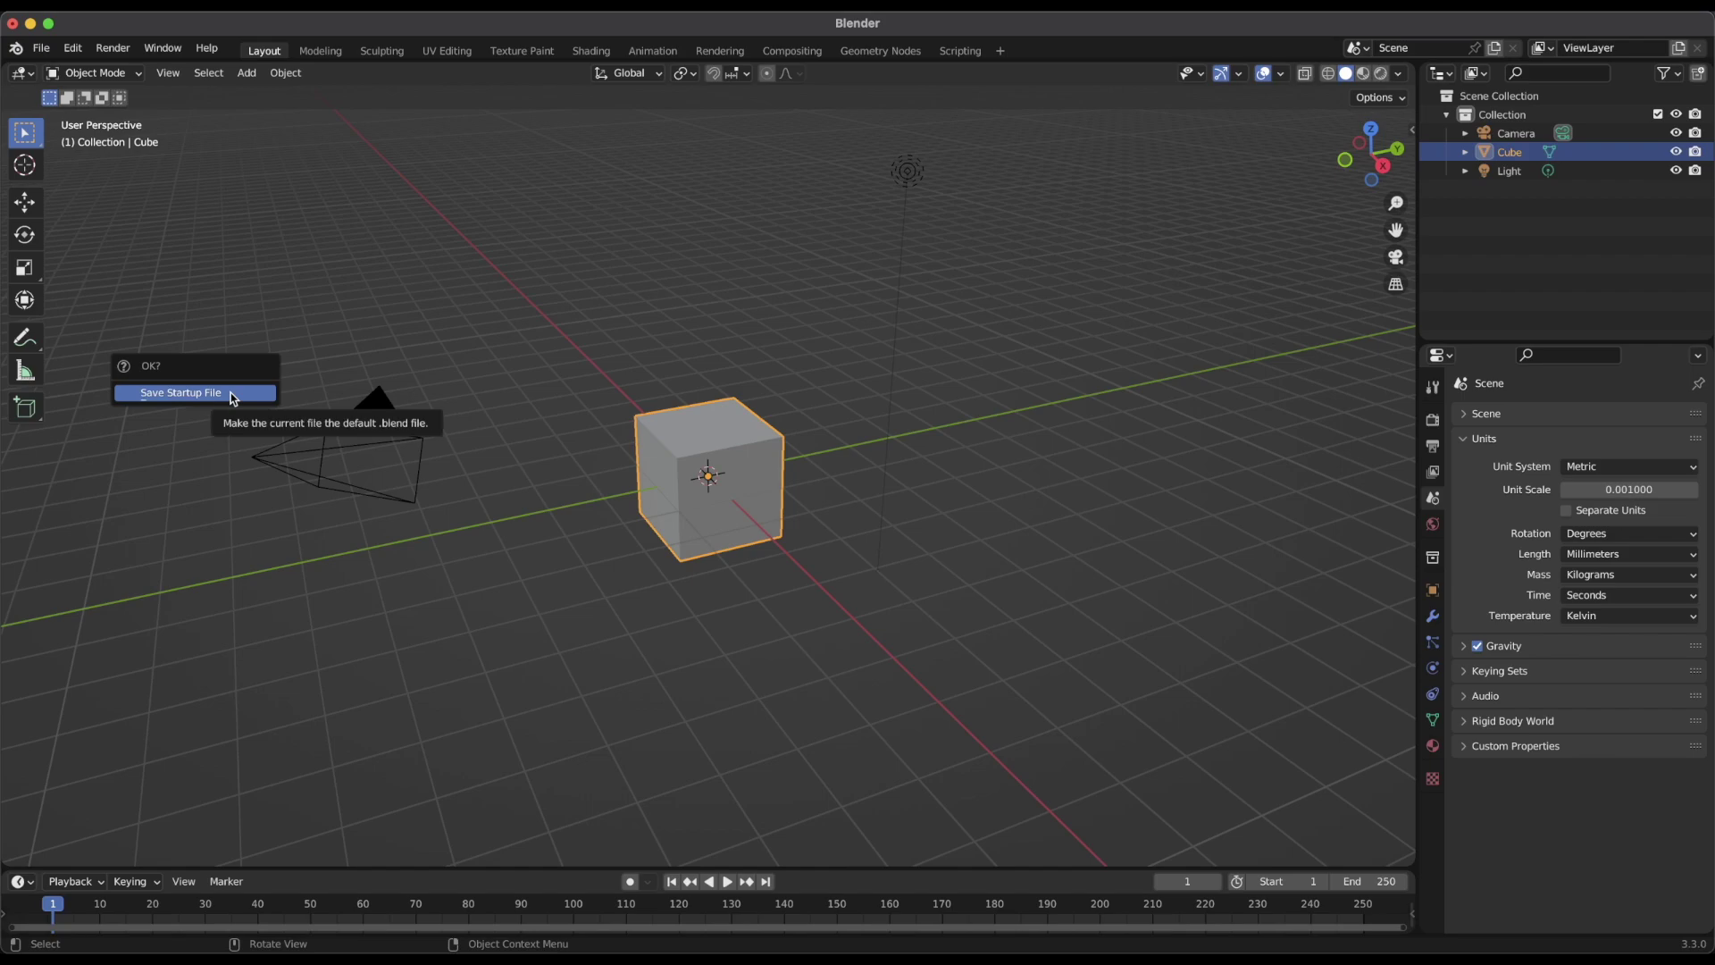
left_click(232, 394)
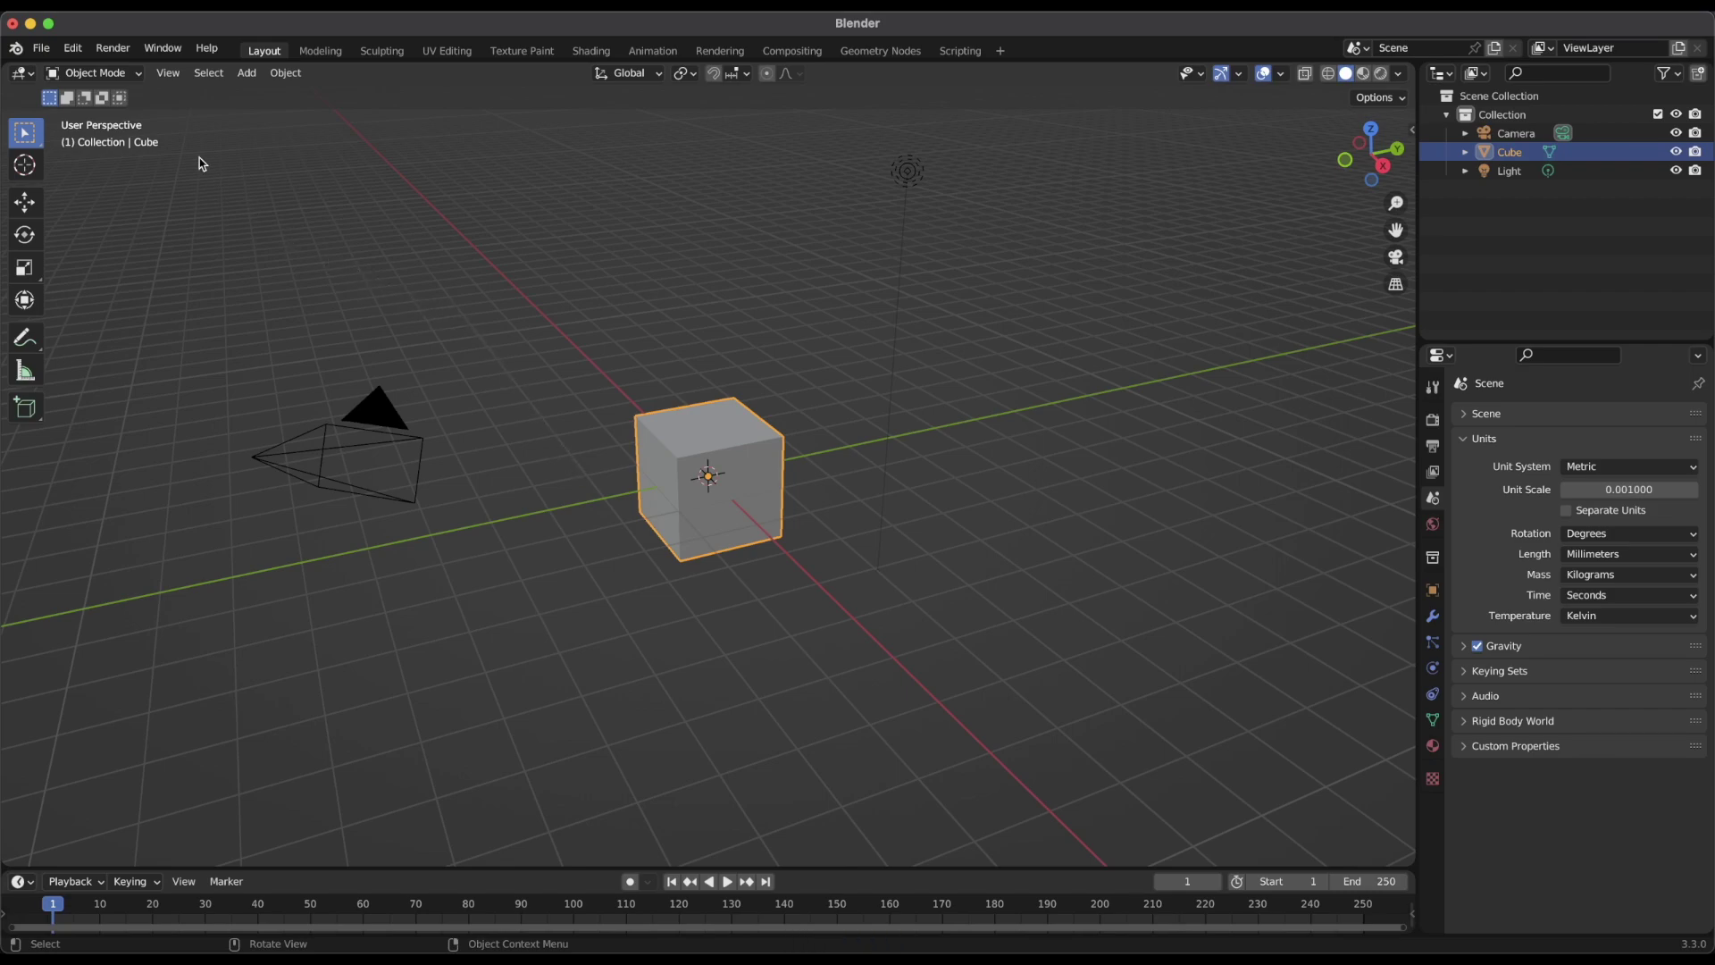
Create a new General file, choosing Don't Save for the untitled one.
left_click(42, 50)
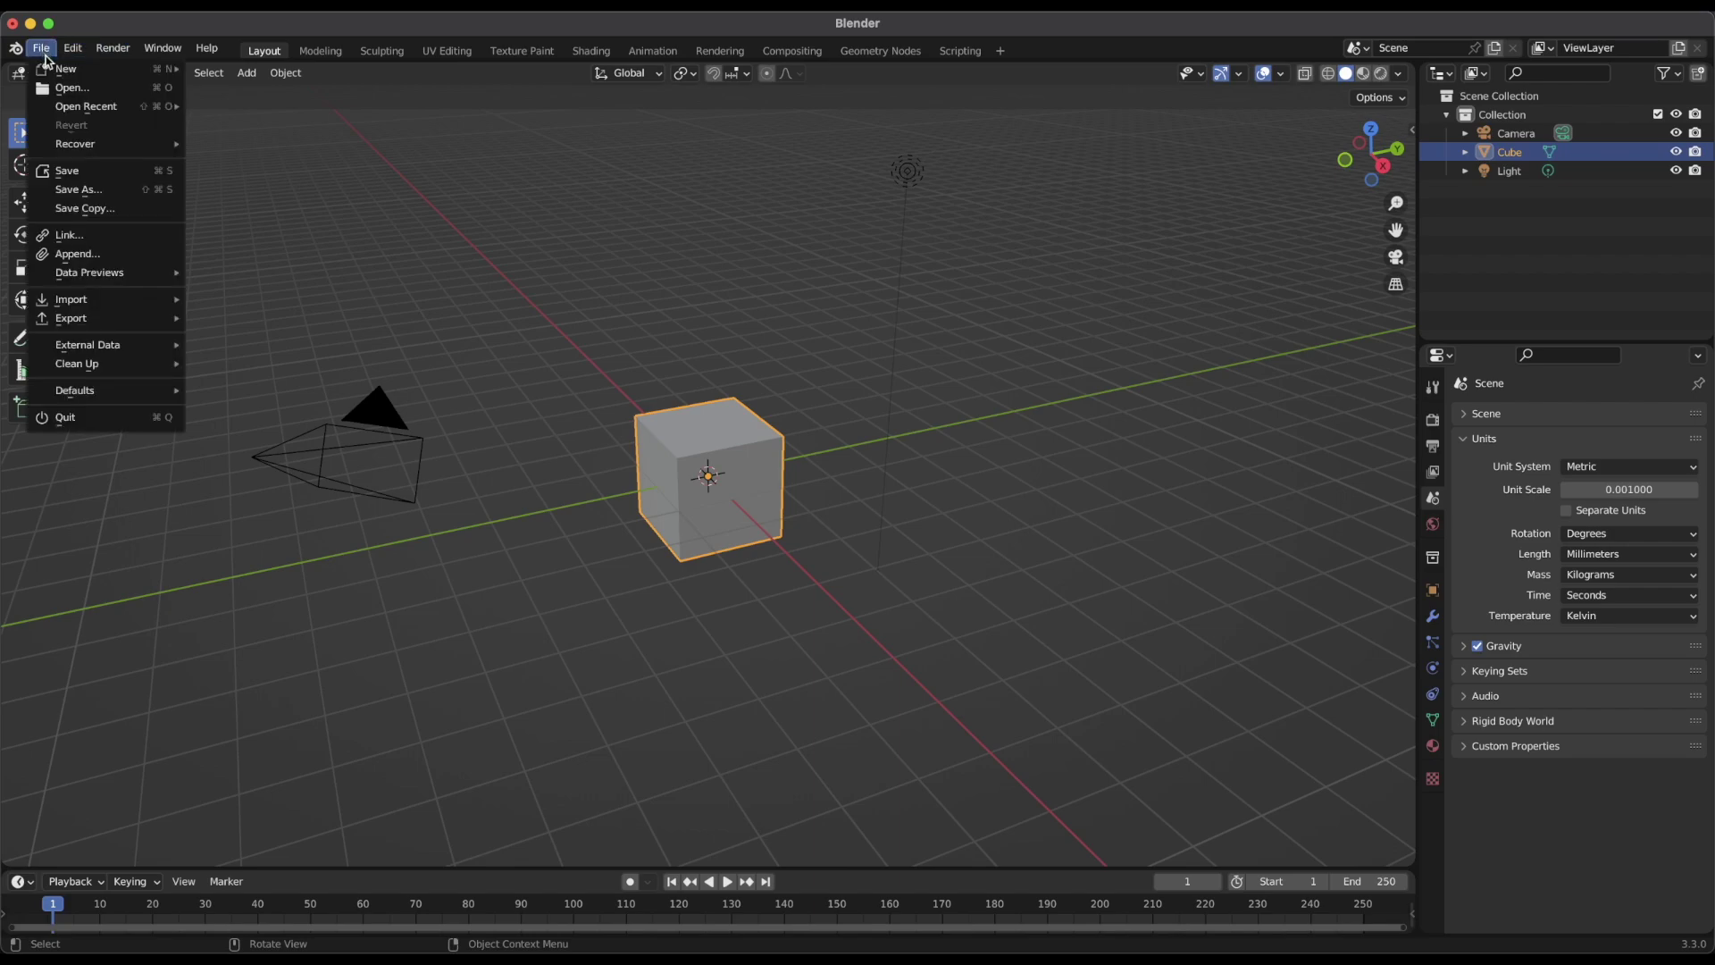
mouse_move(94, 72)
left_click(215, 69)
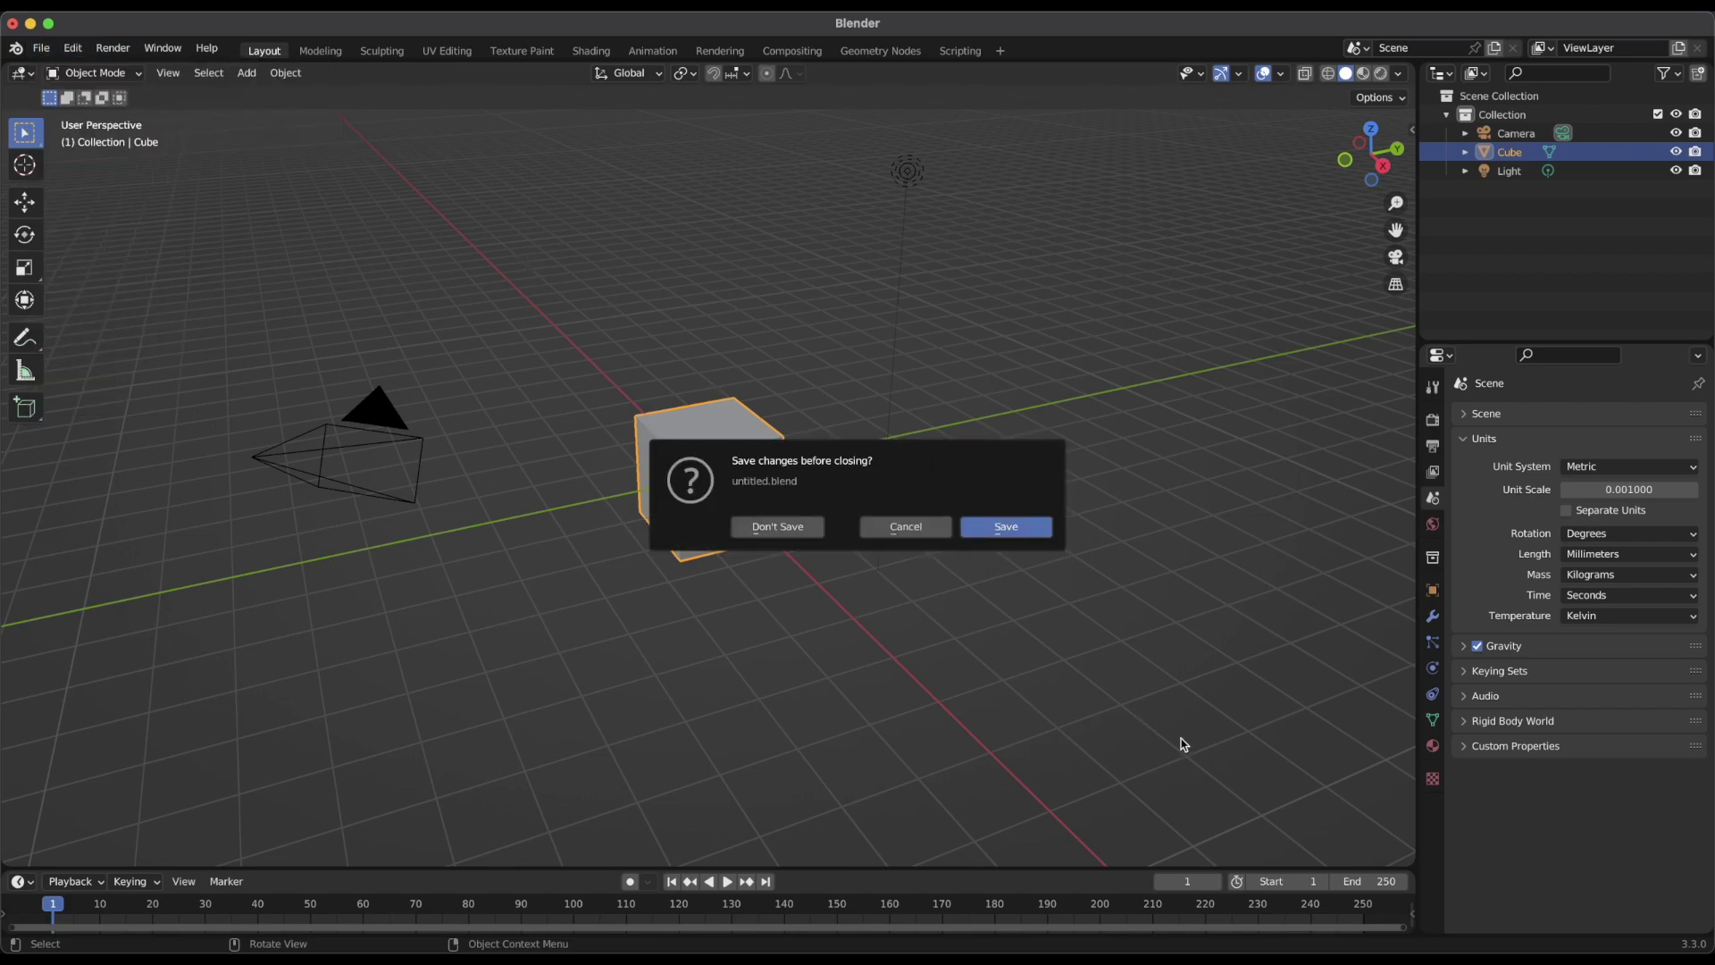
left_click(789, 528)
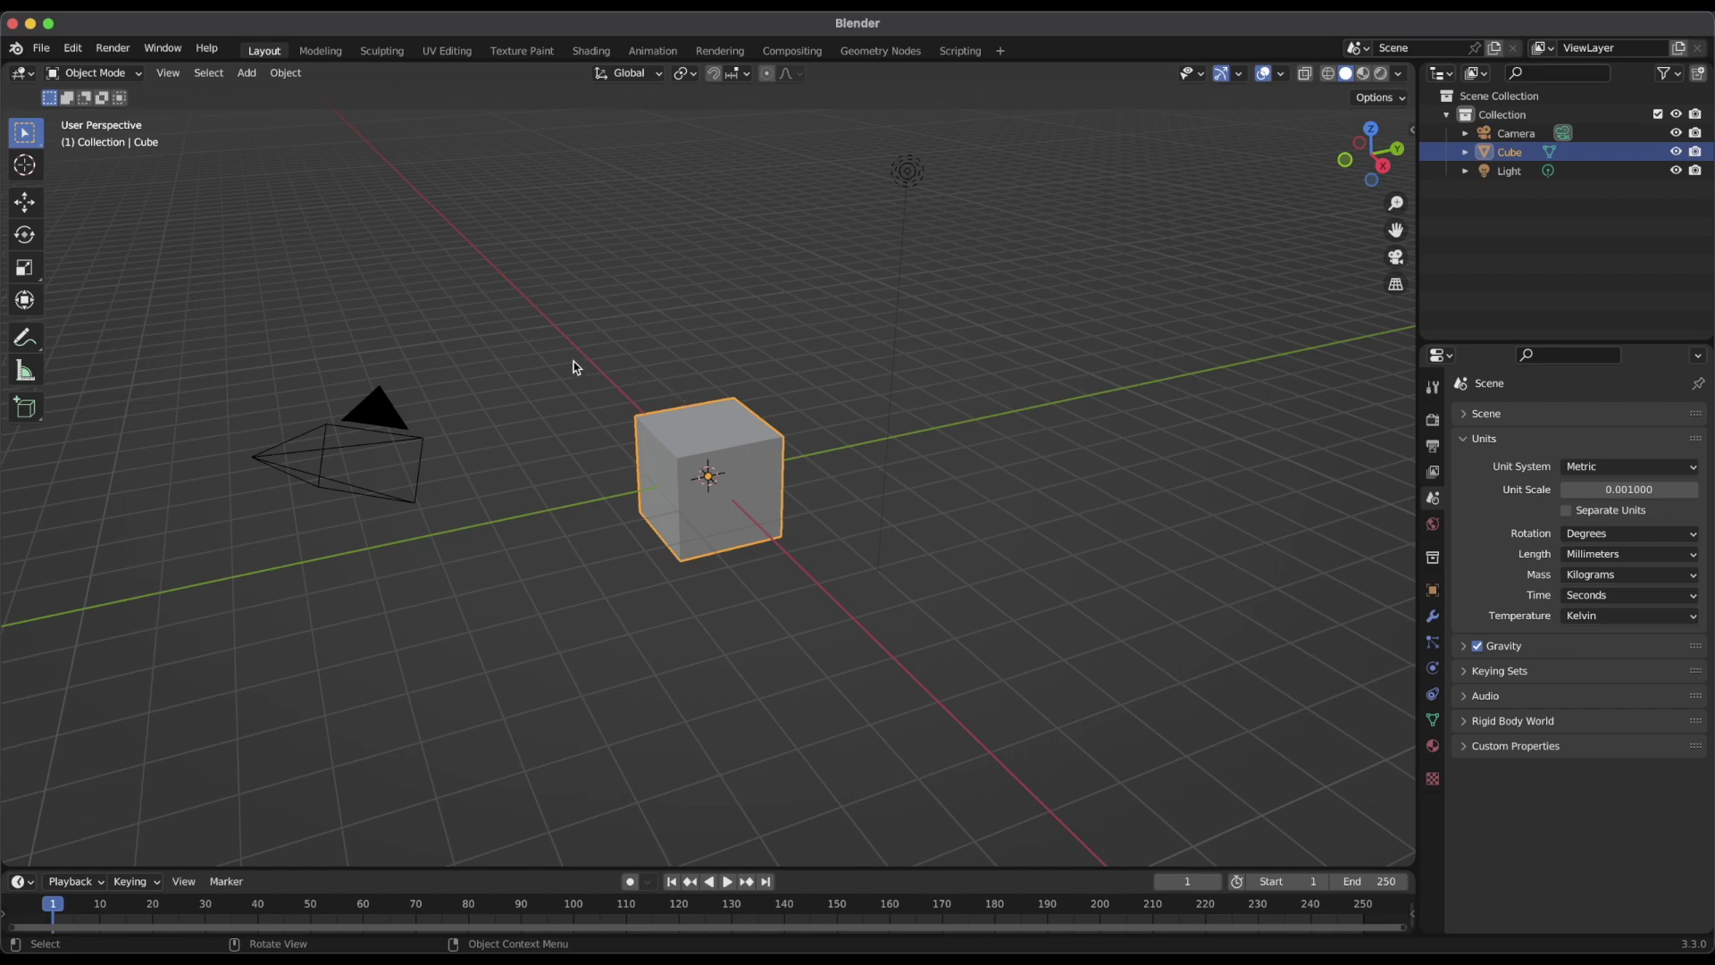
Box-select and delete the camera, cube and light.
left_click_drag(170, 132, 1238, 729)
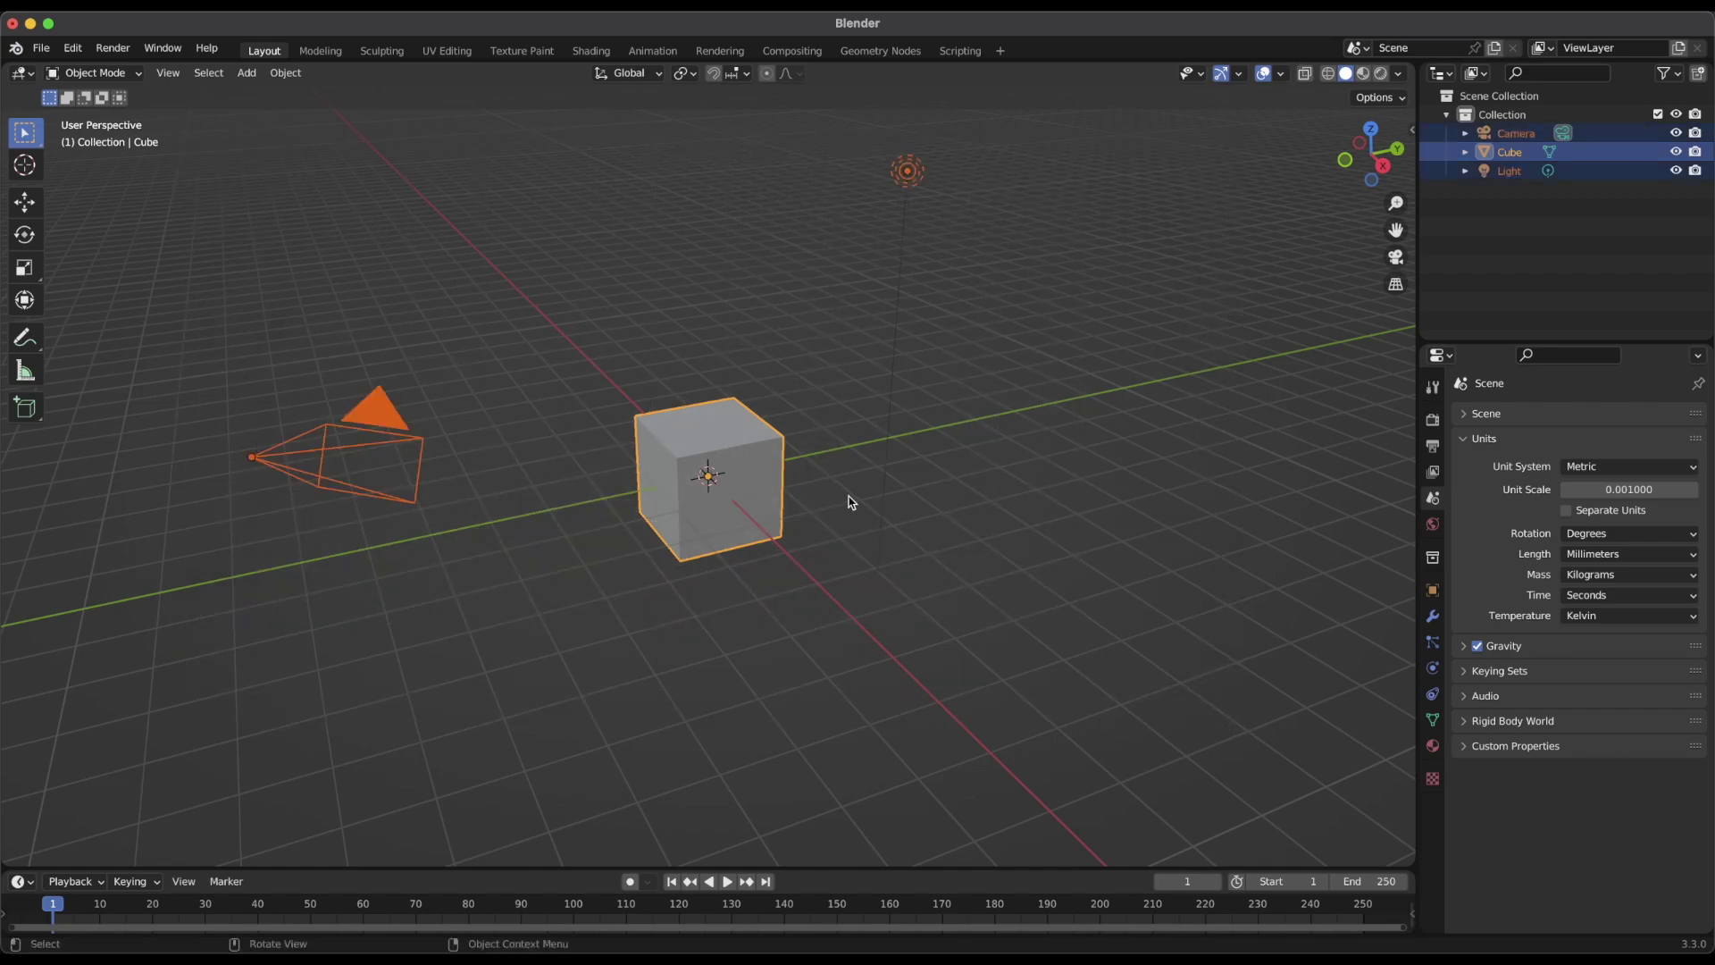
key("x")
left_click(784, 495)
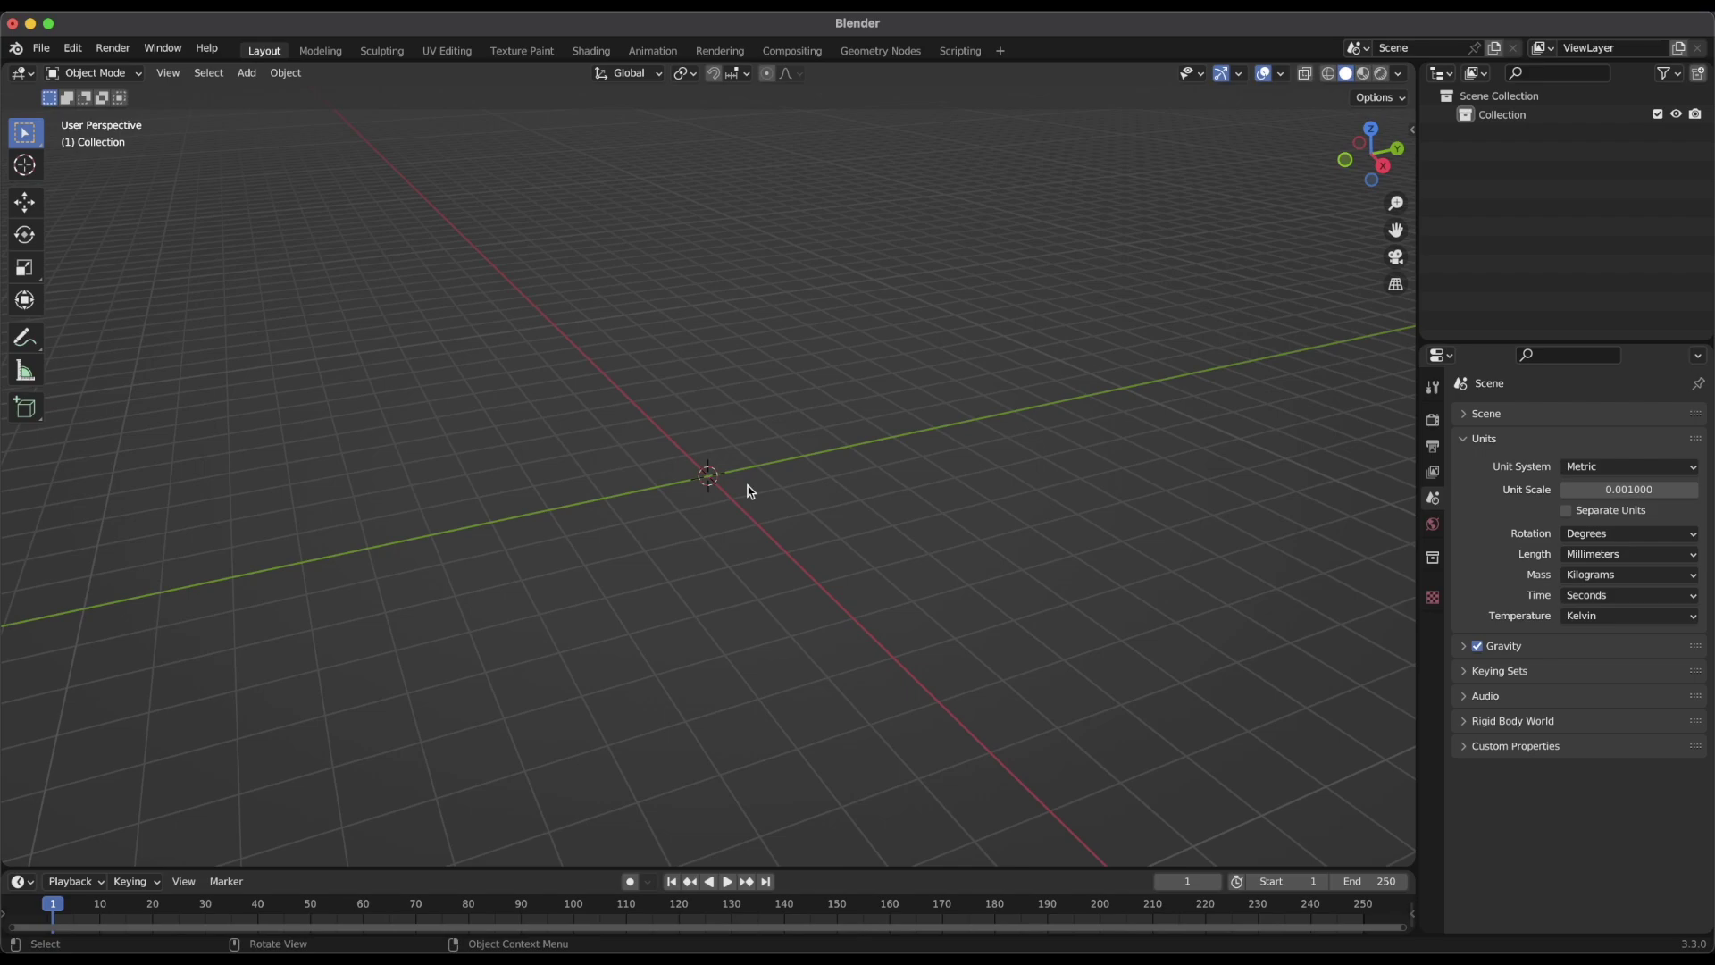
Save the empty scene as the startup file via File > Defaults.
left_click(40, 47)
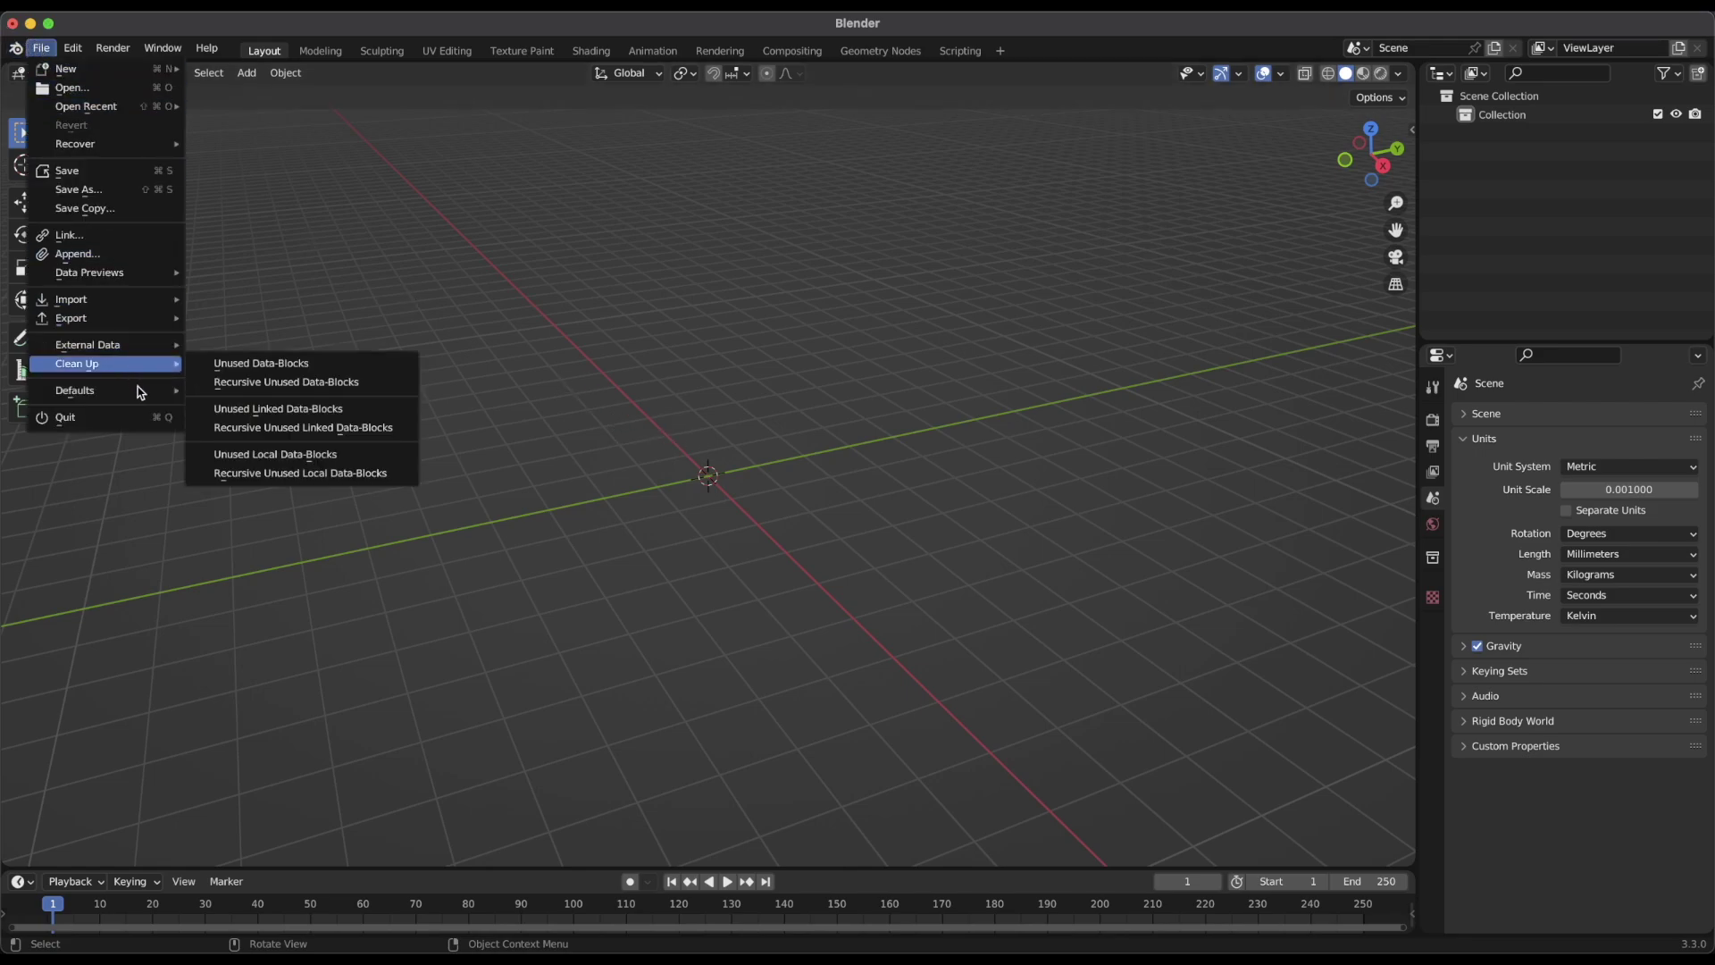
mouse_move(134, 390)
left_click(223, 392)
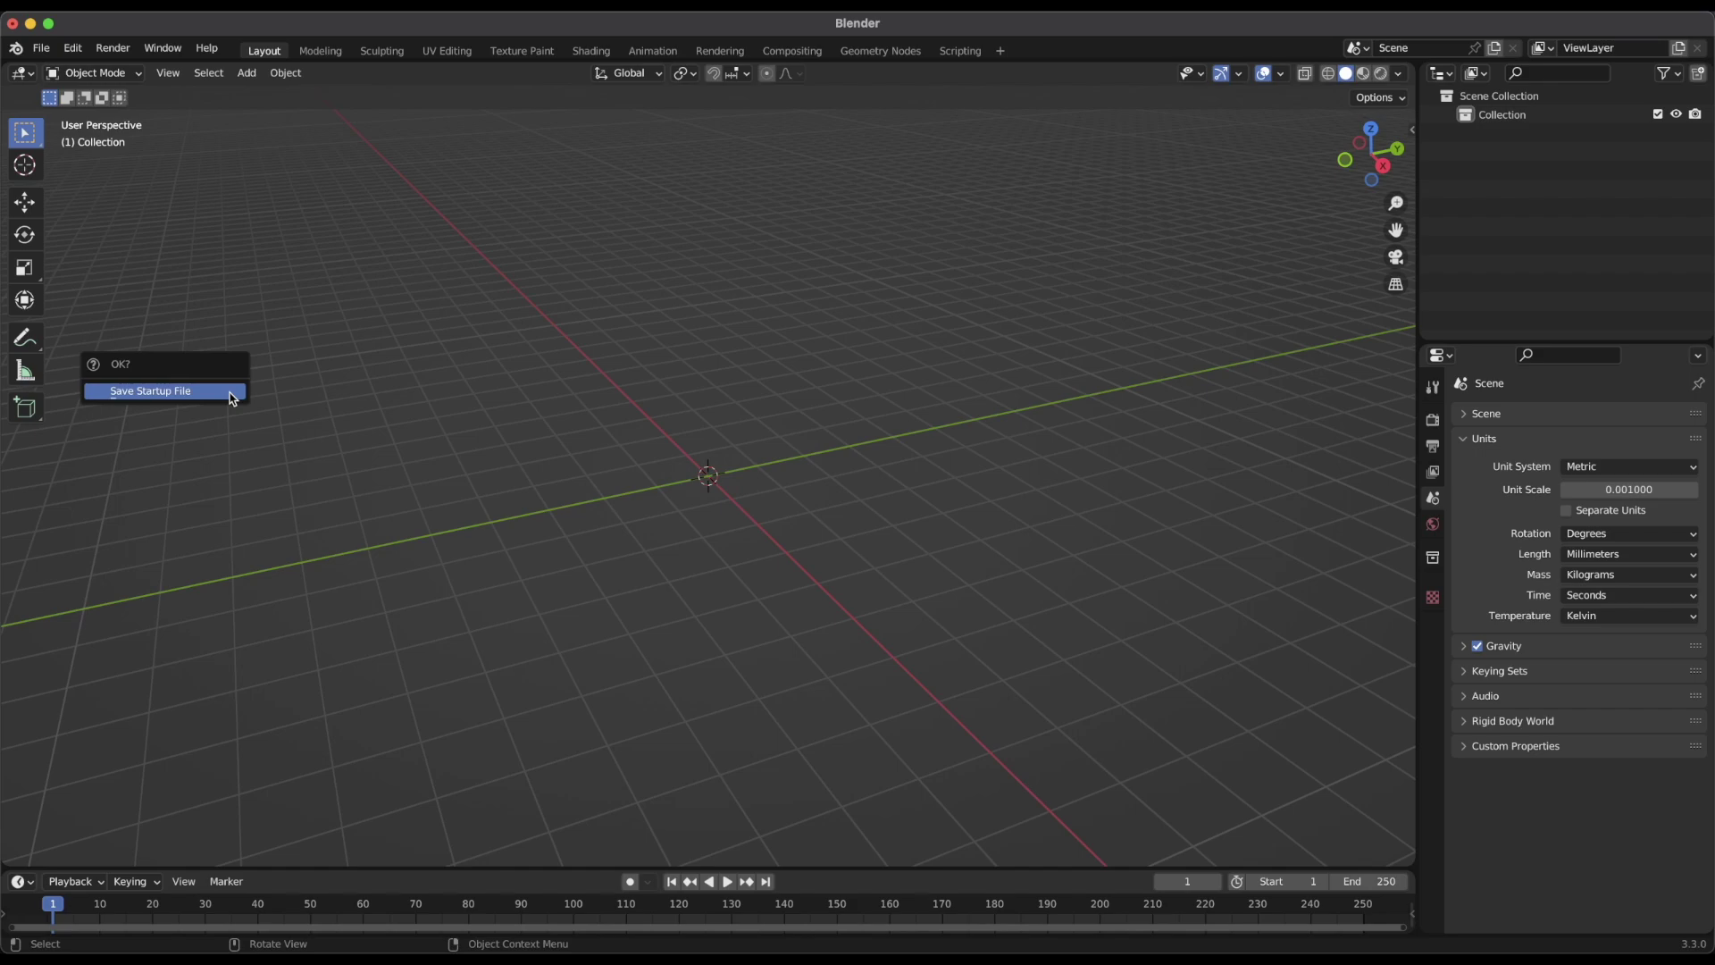
left_click(200, 393)
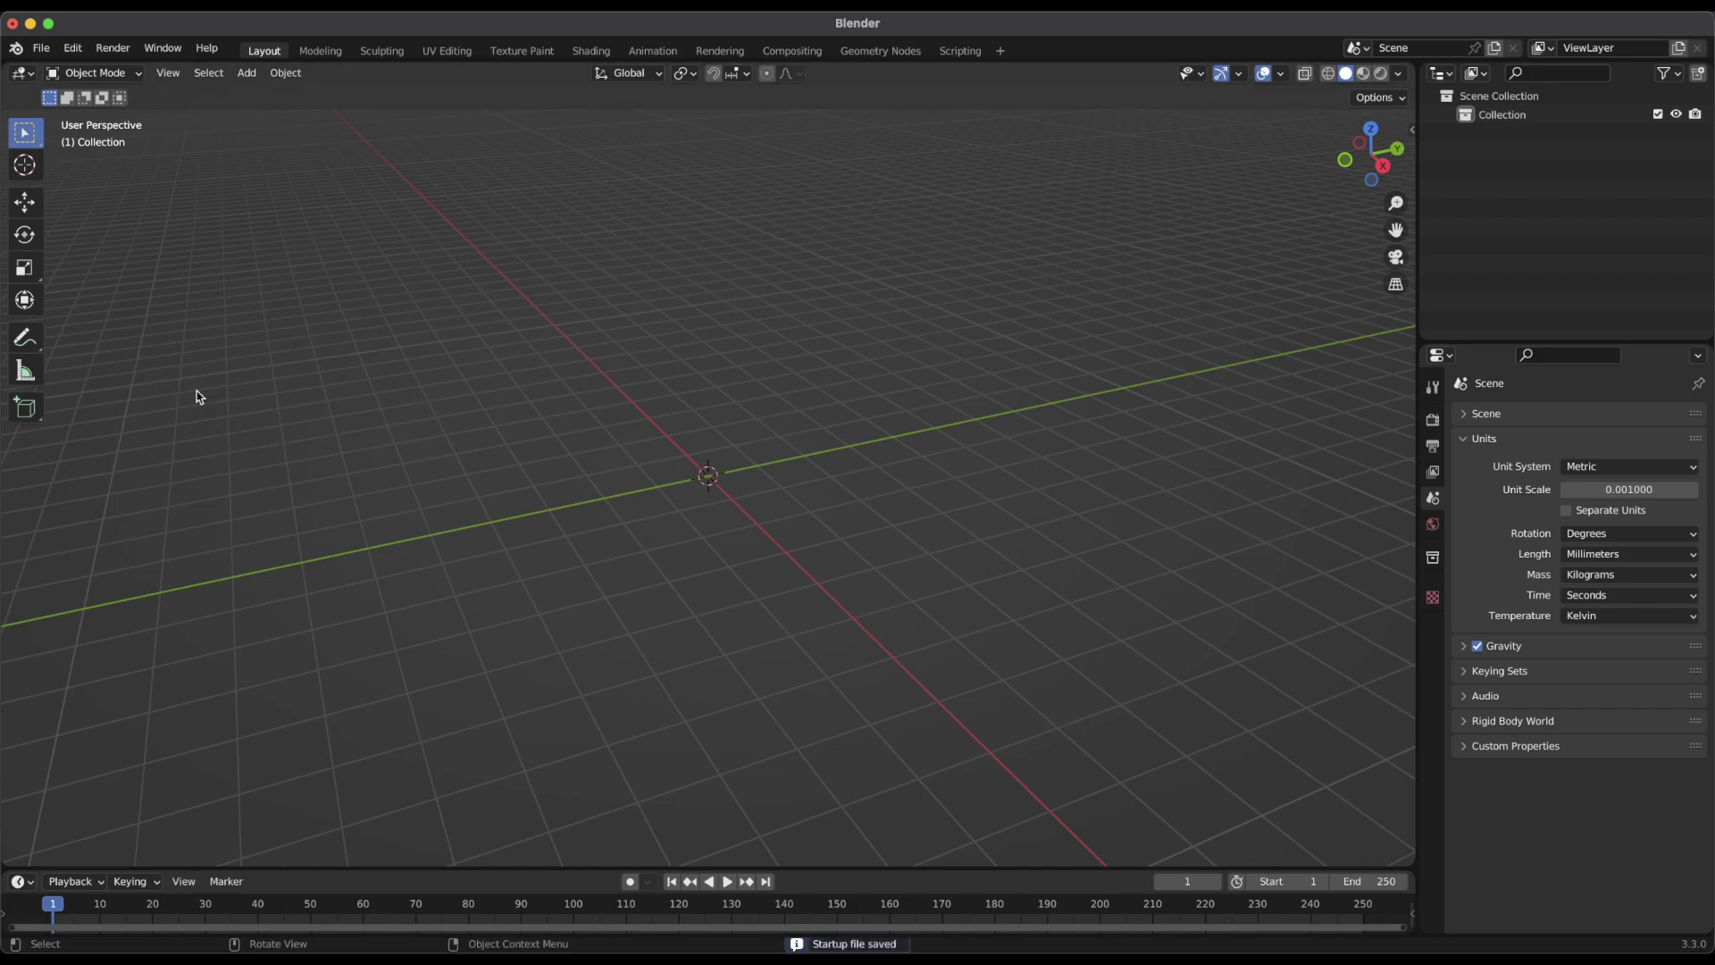